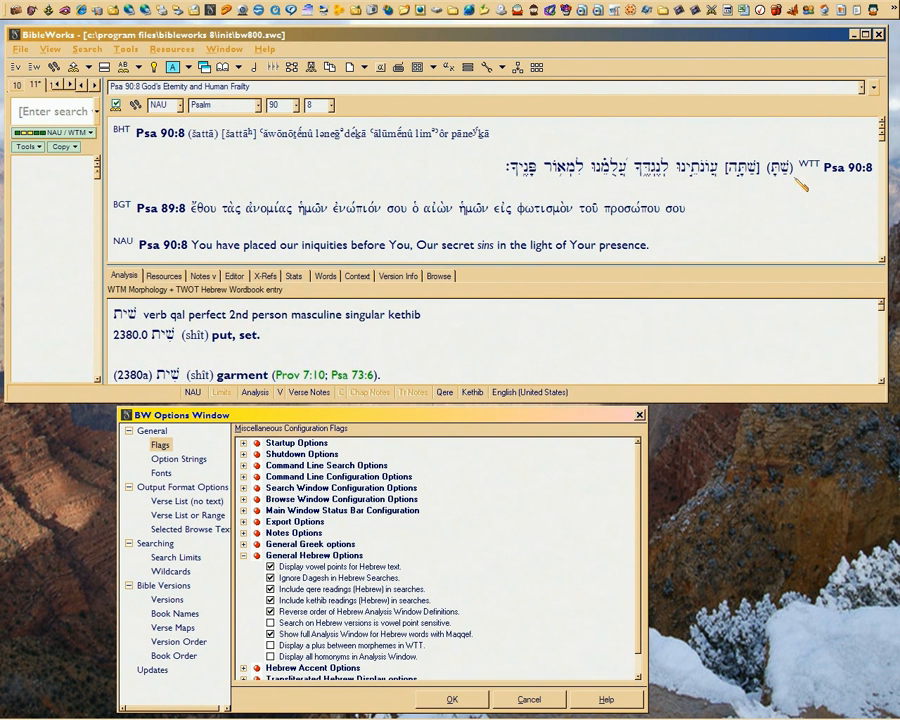
Highlight the full WTT Hebrew text of Psalm 90:8 to examine its vowel points, with General Hebrew Options as the topic
{"action": "left_click", "coordinate": [333, 558]}
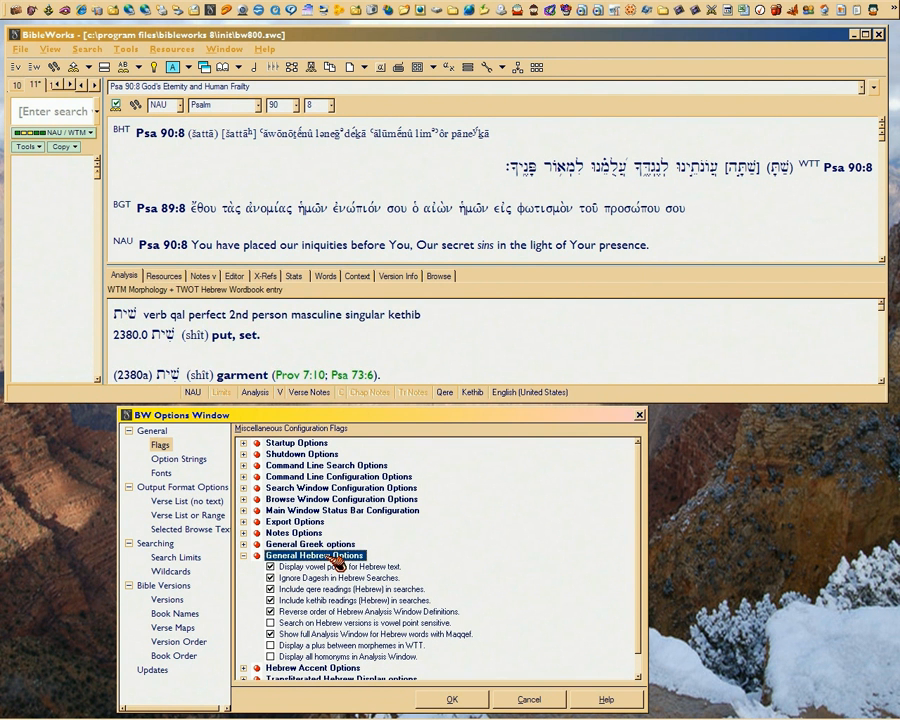
{"action": "left_click", "coordinate": [790, 172]}
{"action": "left_click_drag", "start_coordinate": [790, 172], "coordinate": [497, 177]}
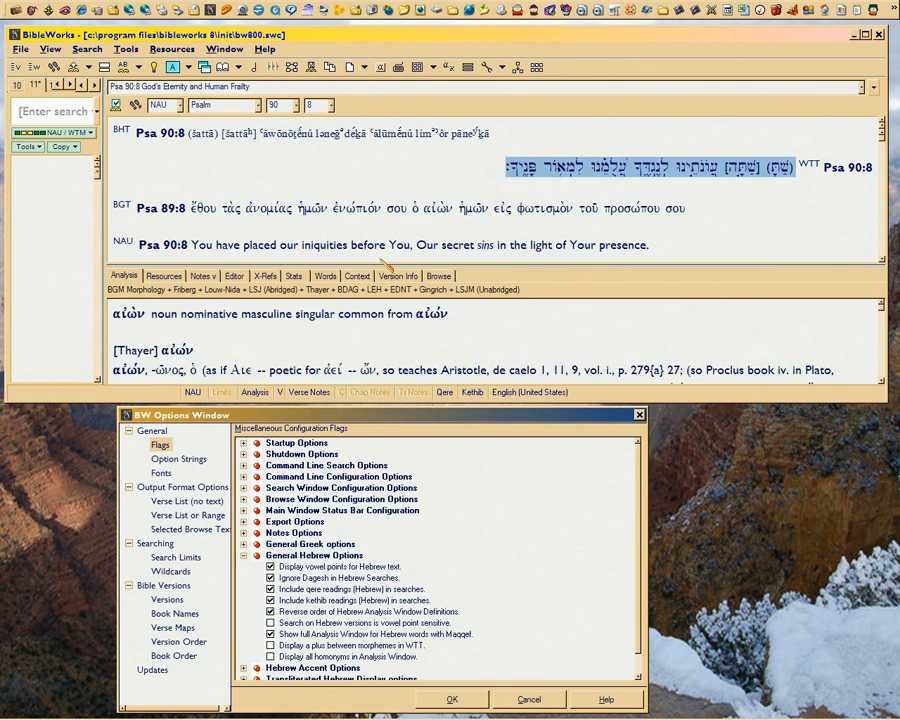
{"action": "left_click", "coordinate": [133, 282]}
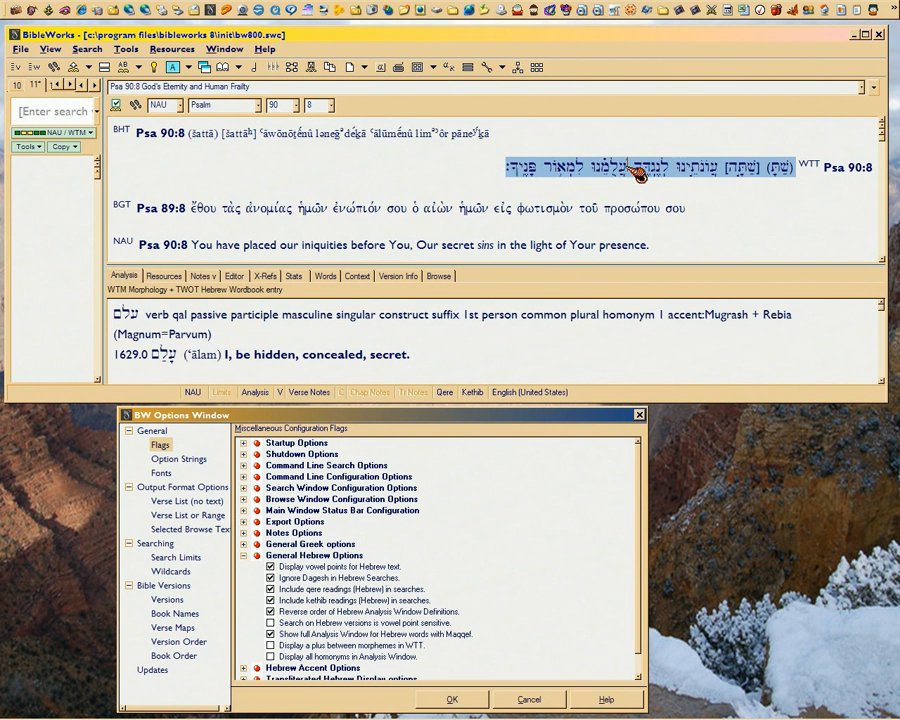
{"action": "left_click", "coordinate": [763, 163]}
Toggle the display of vowel points for Hebrew text off and on, and review the pointed WTT text of Psalm 90:8
{"action": "left_click", "coordinate": [327, 567]}
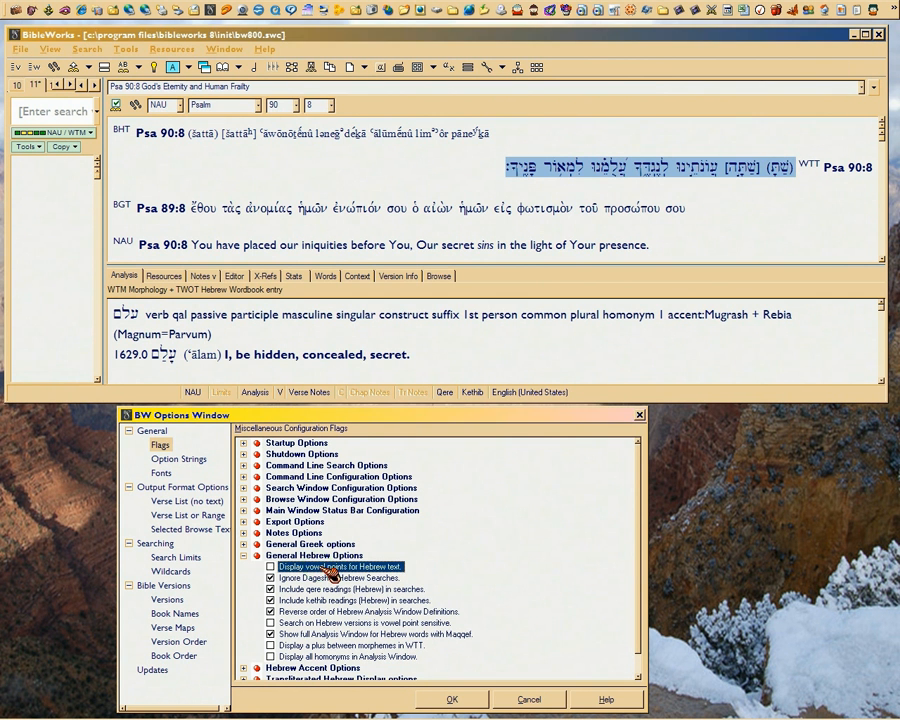
{"action": "left_click", "coordinate": [327, 568]}
{"action": "left_click", "coordinate": [796, 175]}
{"action": "left_click_drag", "start_coordinate": [796, 175], "coordinate": [515, 172]}
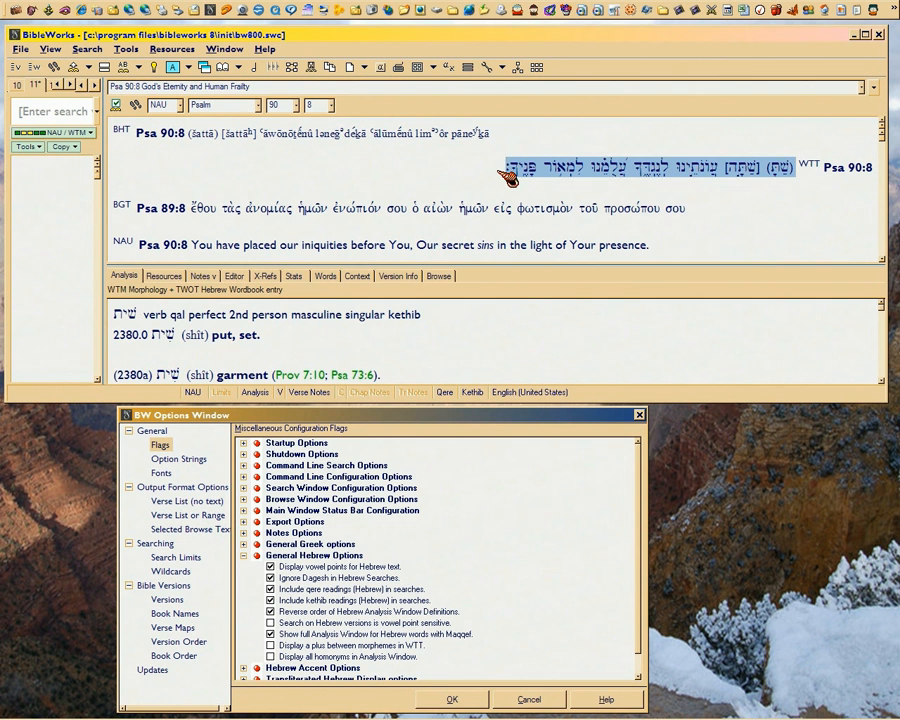
{"action": "mouse_move", "coordinate": [507, 176]}
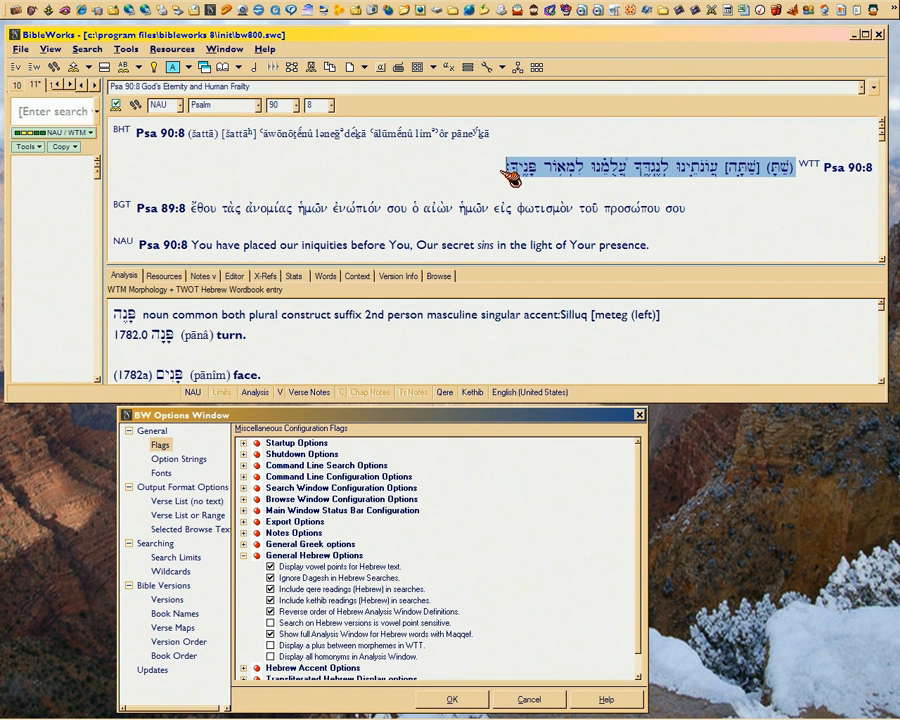
{"action": "mouse_move", "coordinate": [588, 176]}
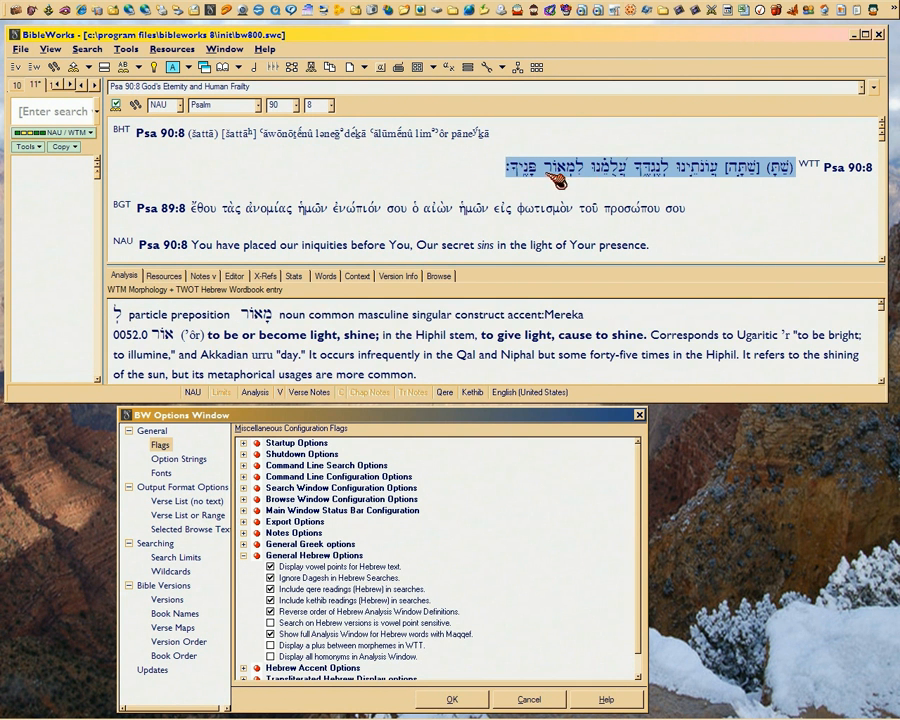
{"action": "left_click", "coordinate": [333, 568]}
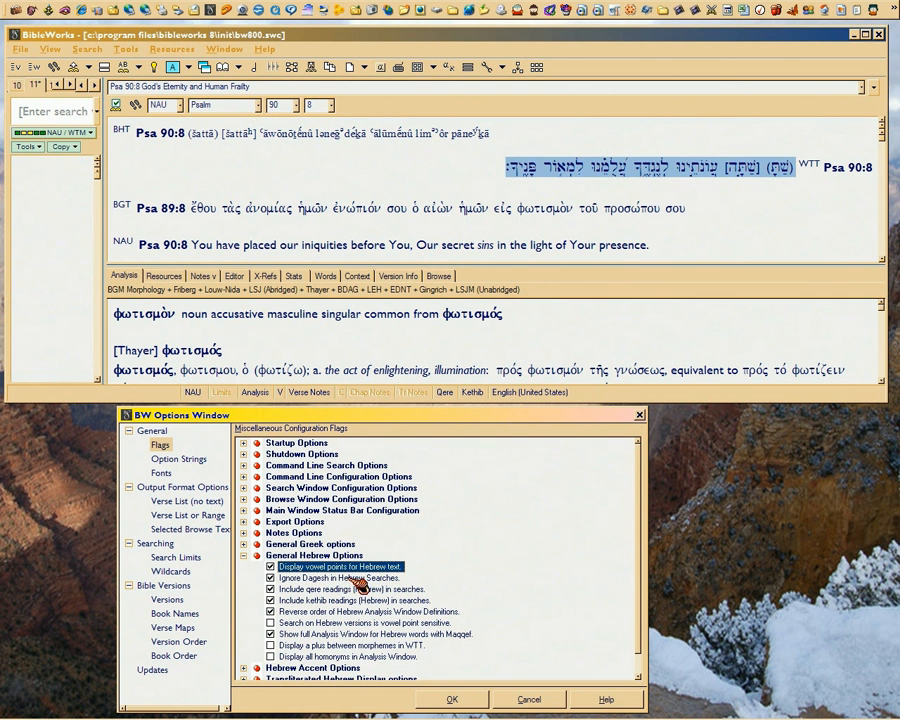
Toggle ignoring the dagesh in Hebrew searches off and on, and highlight the first letter of the WTT verse's last word
{"action": "left_click", "coordinate": [355, 585]}
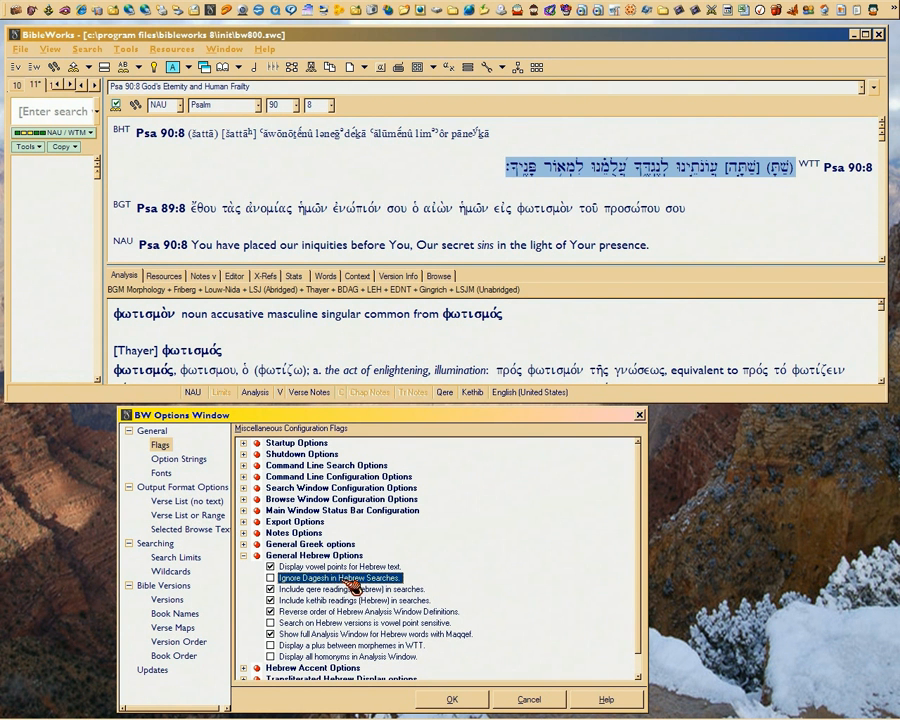
{"action": "left_click", "coordinate": [352, 581]}
{"action": "left_click", "coordinate": [670, 173]}
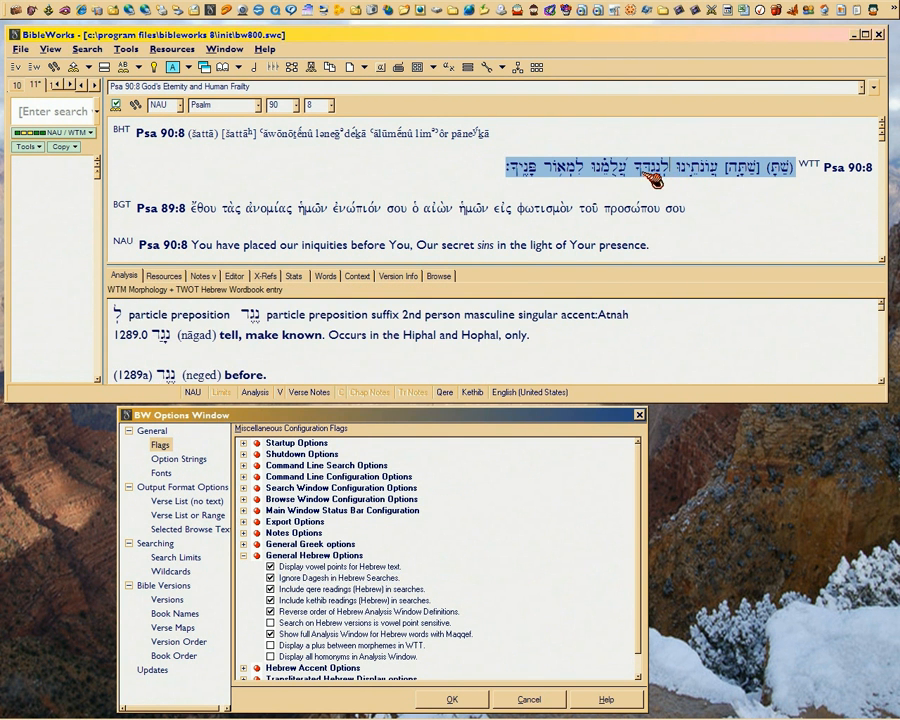
{"action": "left_click", "coordinate": [632, 211]}
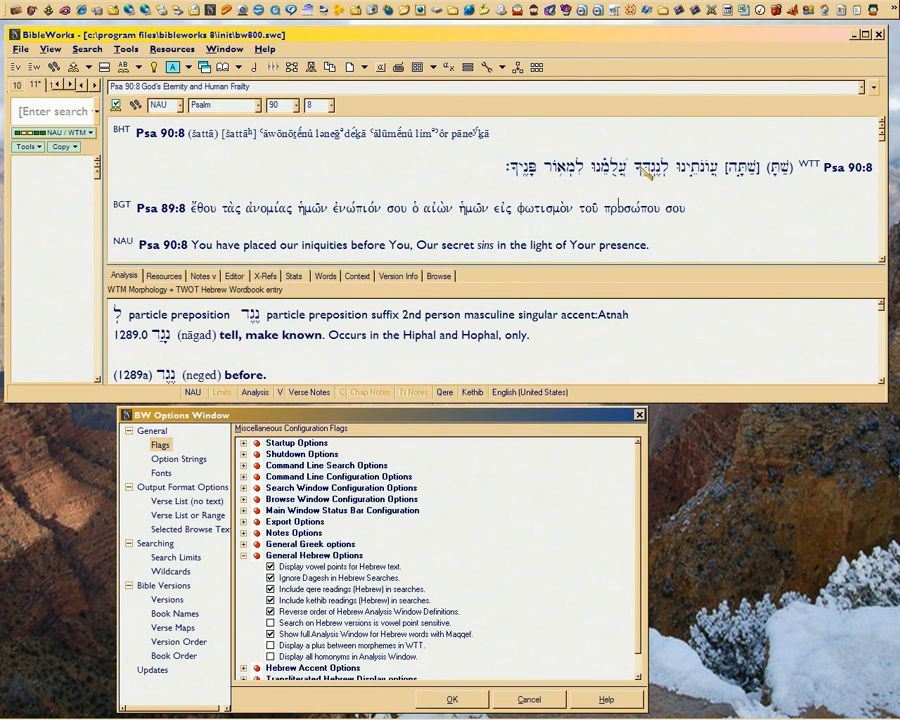
{"action": "left_click_drag", "start_coordinate": [652, 172], "coordinate": [643, 172]}
{"action": "left_click", "coordinate": [645, 172]}
{"action": "left_click", "coordinate": [532, 168]}
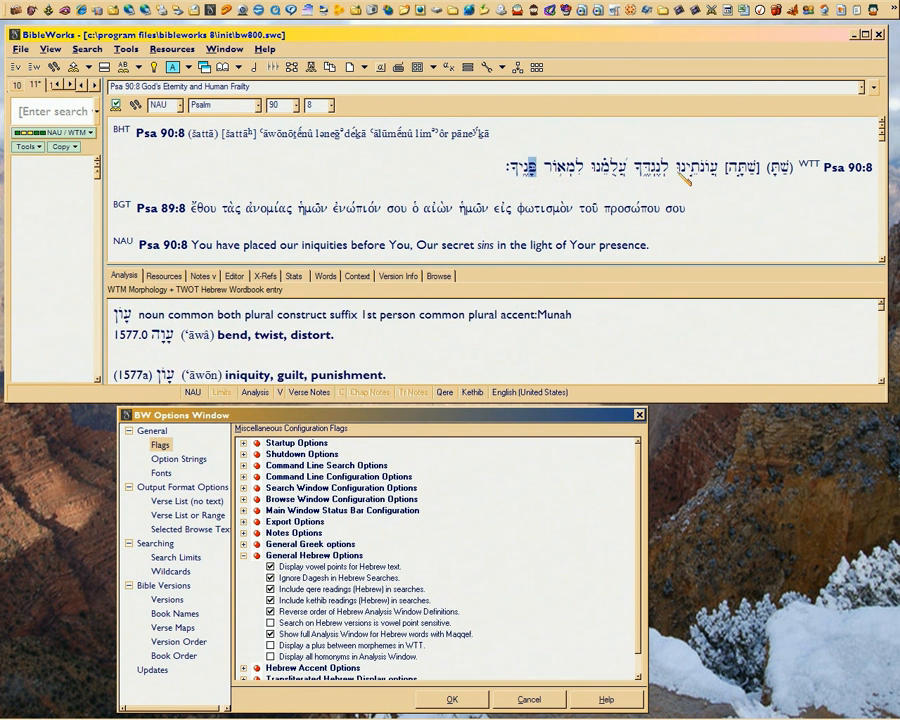
Highlight the dagesh letters in the bracketed word and in the last word of the WTT verse to examine them
{"action": "left_click", "coordinate": [738, 172]}
{"action": "left_click_drag", "start_coordinate": [738, 172], "coordinate": [743, 174]}
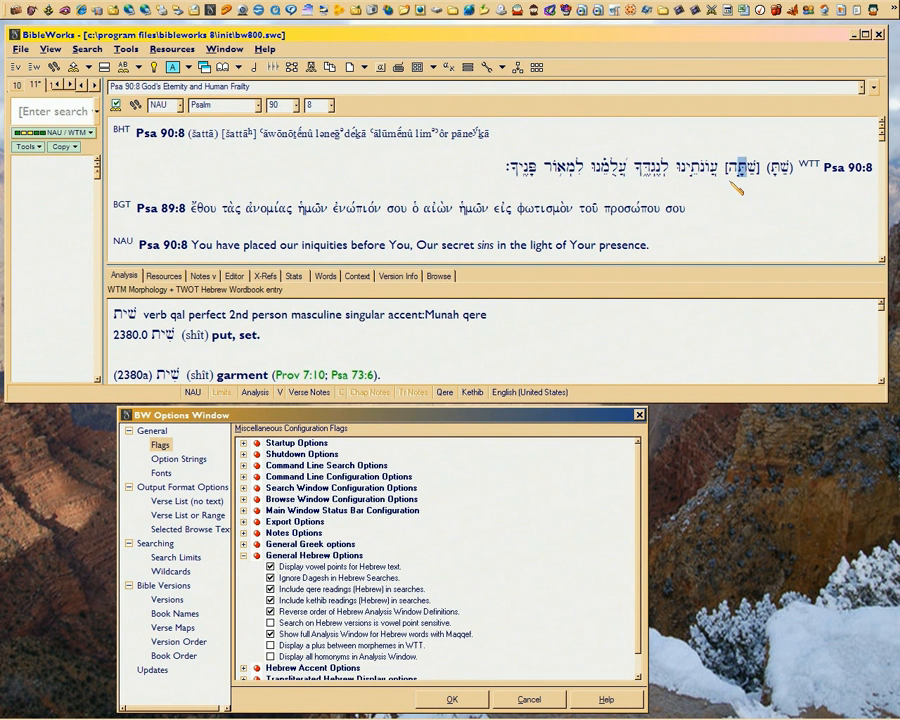
{"action": "mouse_move", "coordinate": [538, 172]}
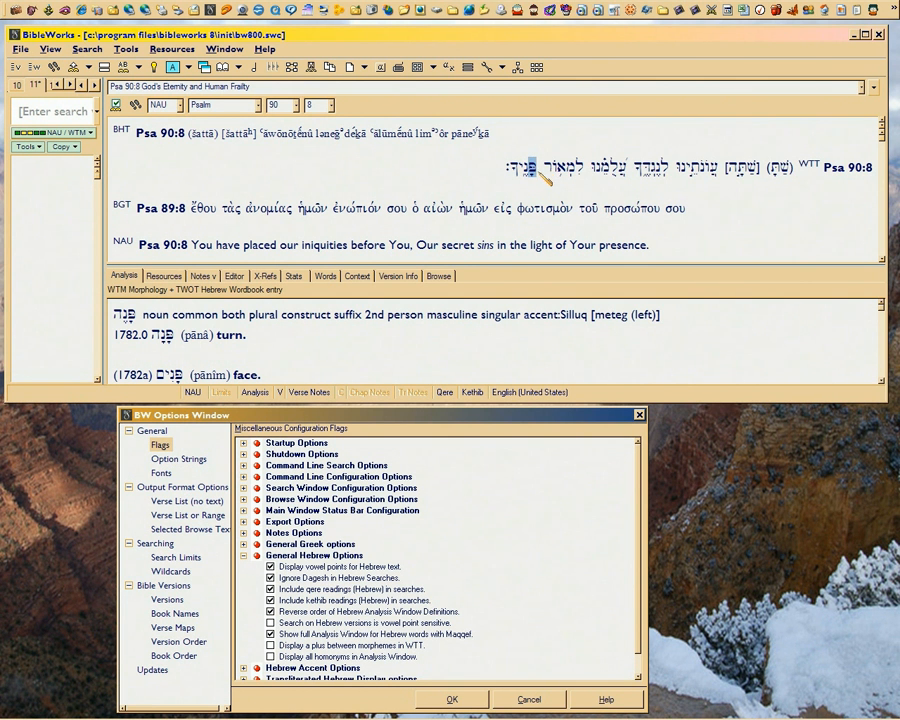
{"action": "left_click", "coordinate": [533, 168]}
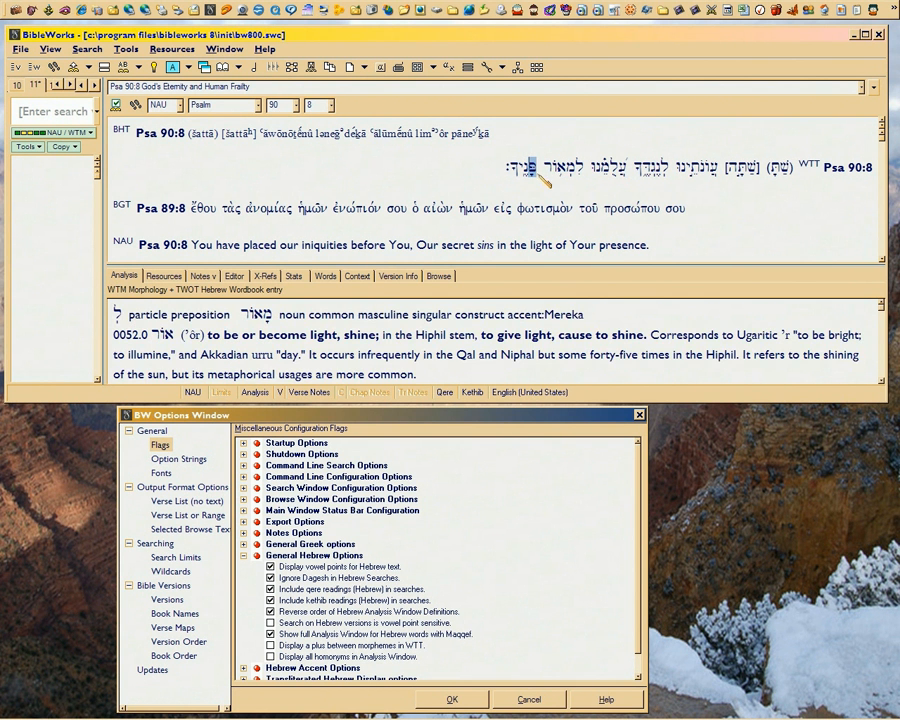
{"action": "left_click", "coordinate": [539, 175]}
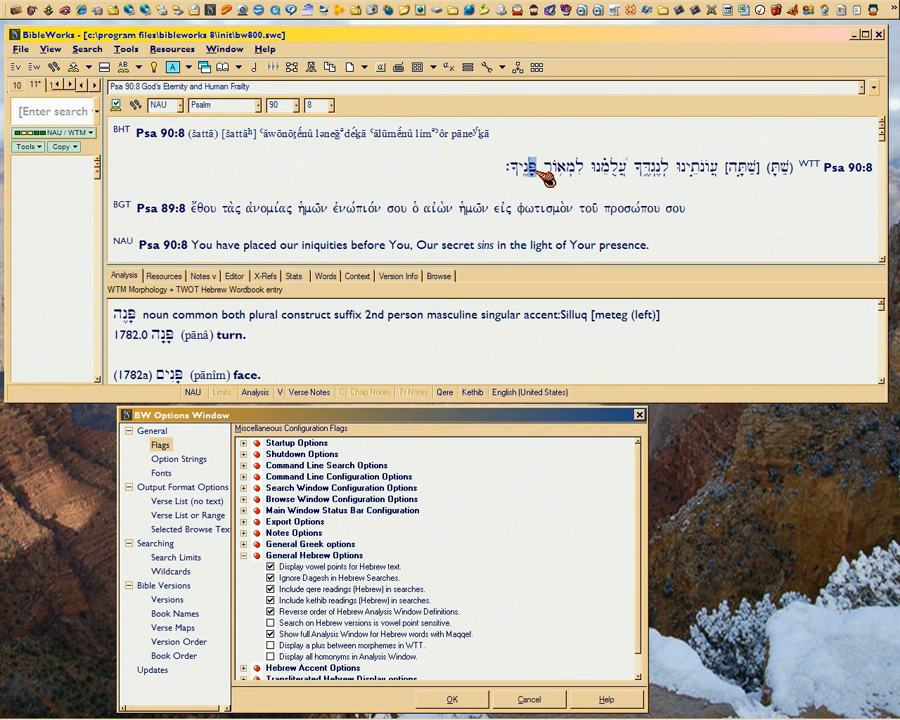
Toggle the search options for ignoring the dagesh, including qere readings and including kethib readings off and on again
{"action": "left_click", "coordinate": [336, 580]}
{"action": "left_click", "coordinate": [326, 578]}
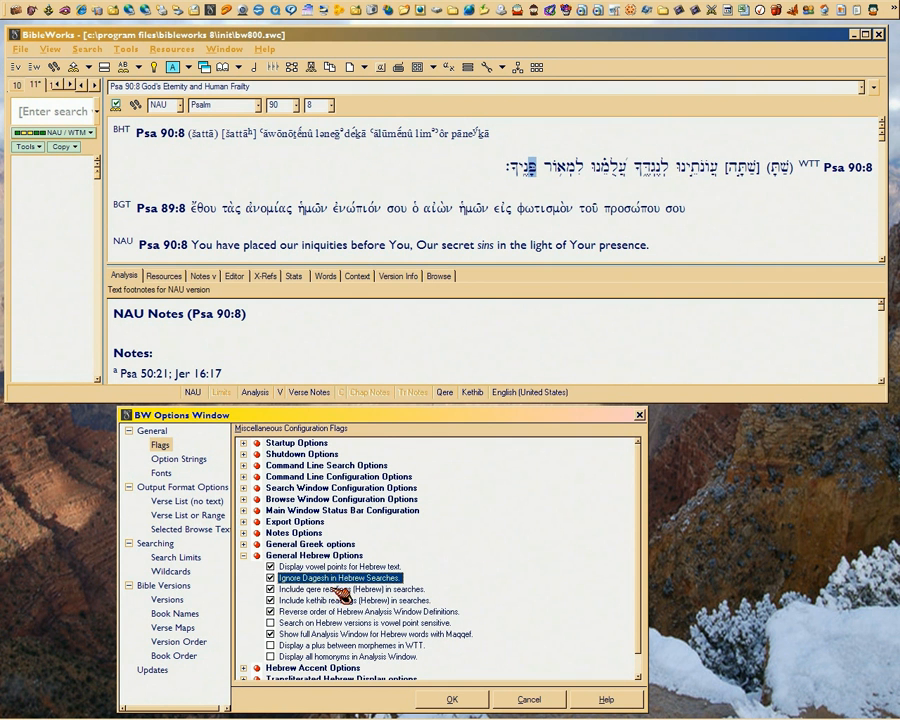
{"action": "left_click", "coordinate": [339, 592]}
{"action": "left_click", "coordinate": [340, 592]}
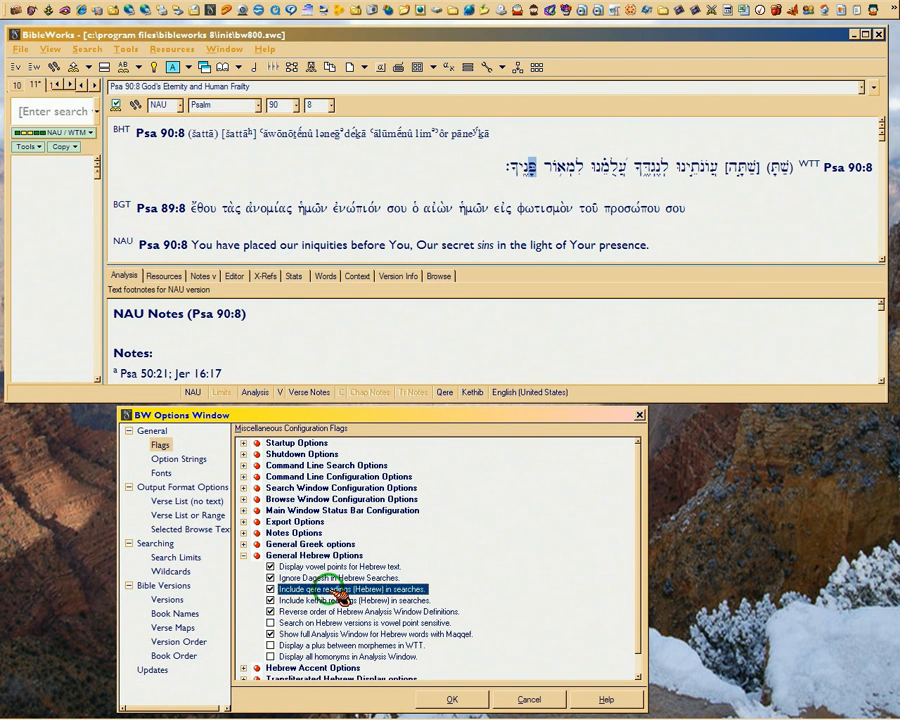
{"action": "left_click", "coordinate": [339, 601]}
{"action": "left_click", "coordinate": [278, 600]}
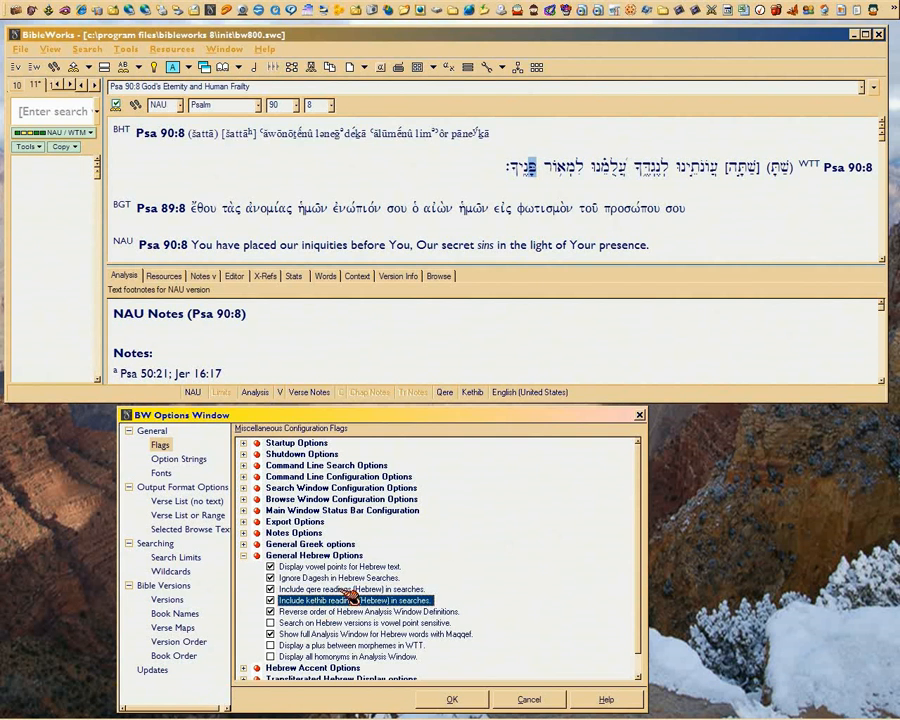
Highlight the parenthesised kethib and bracketed qere readings at the start of the WTT verse to examine their analysis
{"action": "mouse_move", "coordinate": [771, 176]}
{"action": "left_click_drag", "start_coordinate": [771, 176], "coordinate": [744, 182]}
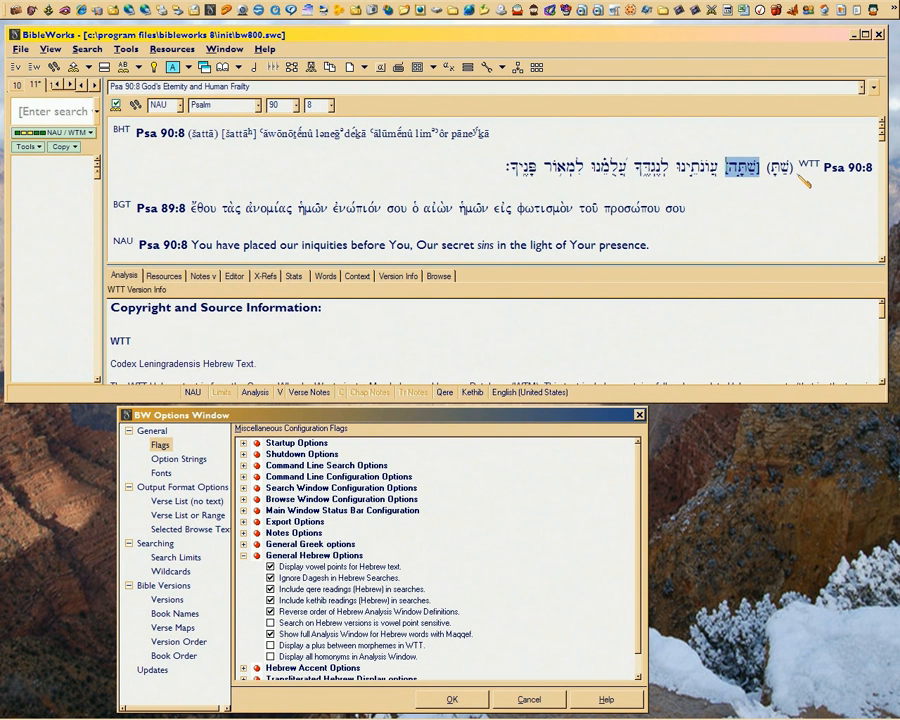
{"action": "left_click_drag", "start_coordinate": [777, 177], "coordinate": [736, 175]}
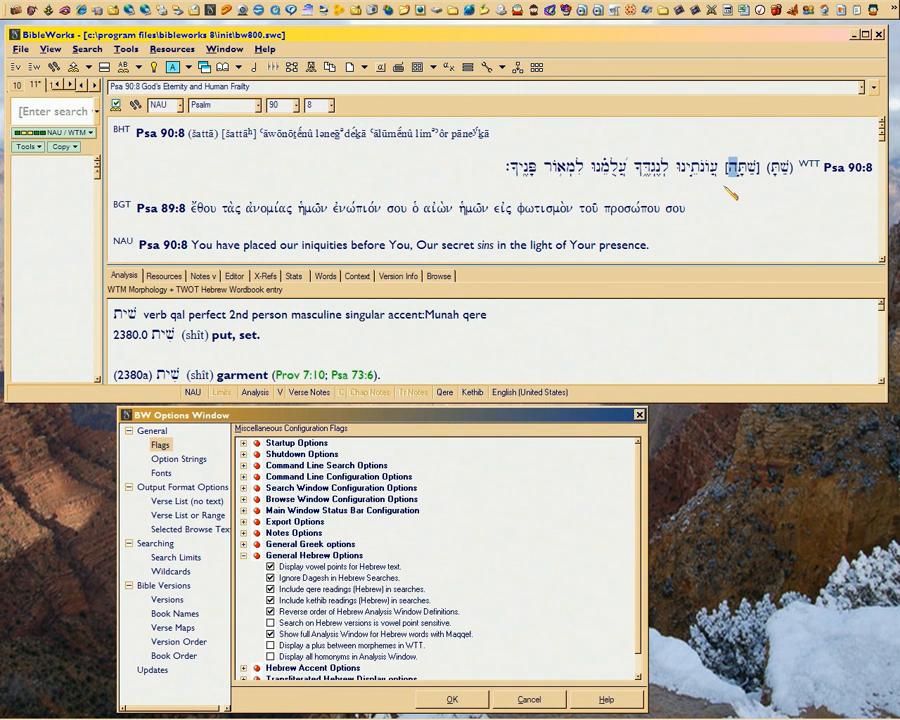
{"action": "left_click", "coordinate": [794, 168]}
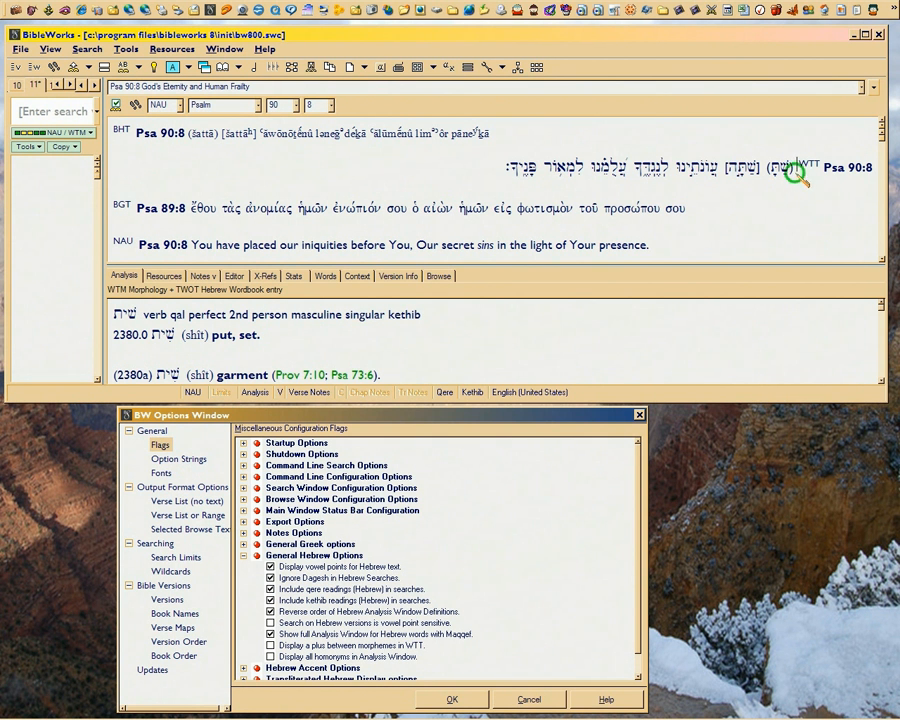
{"action": "left_click_drag", "start_coordinate": [796, 171], "coordinate": [731, 178]}
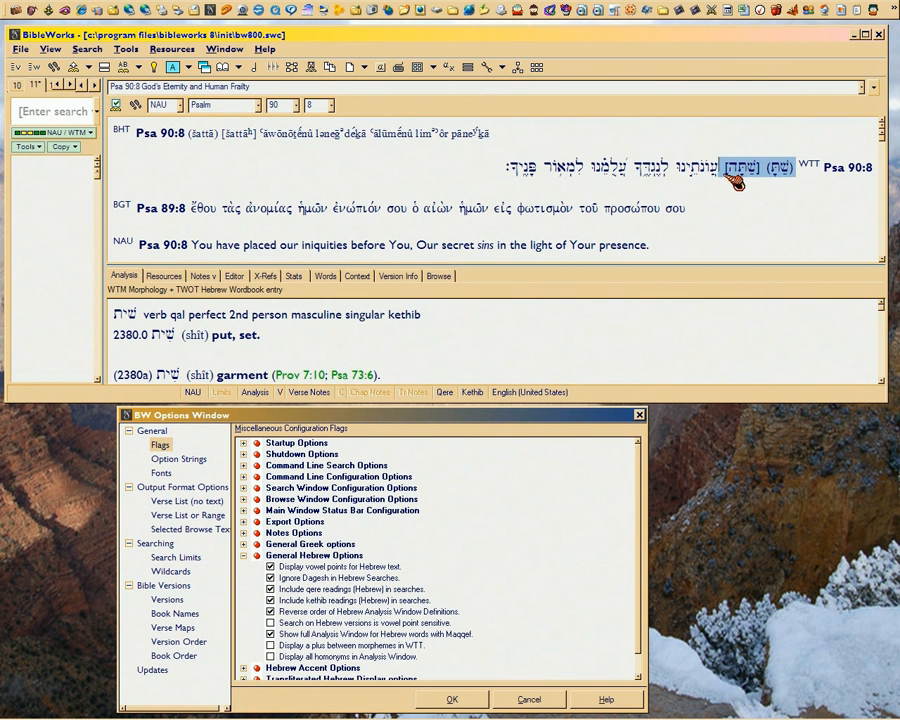
Toggle including qere readings in Hebrew searches off and on, and highlight the kethib and qere words in the WTT verse again
{"action": "left_click", "coordinate": [362, 590]}
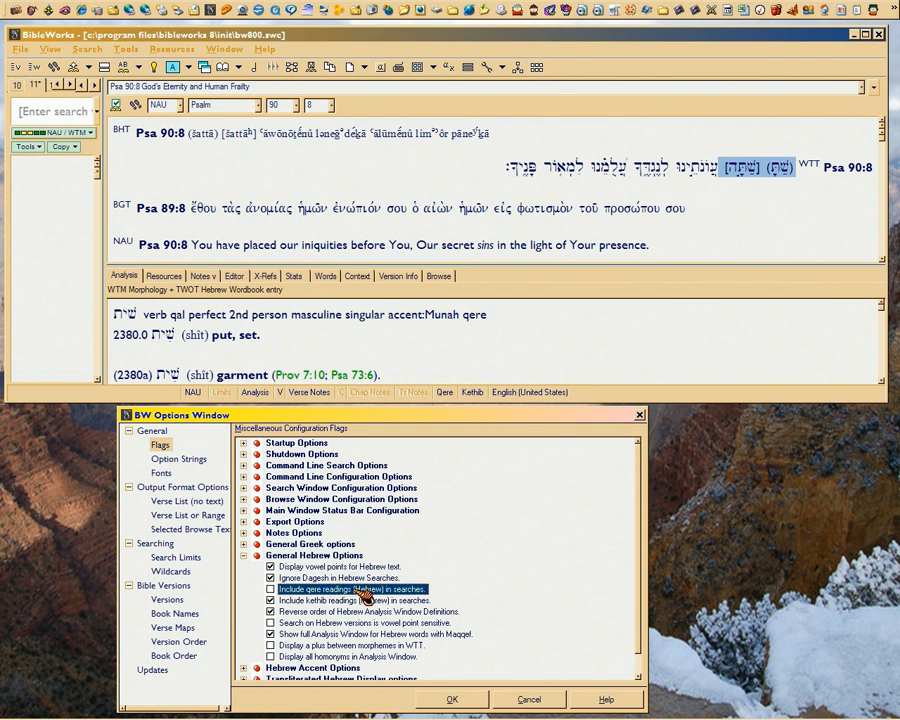
{"action": "left_click", "coordinate": [355, 590]}
{"action": "left_click", "coordinate": [367, 606]}
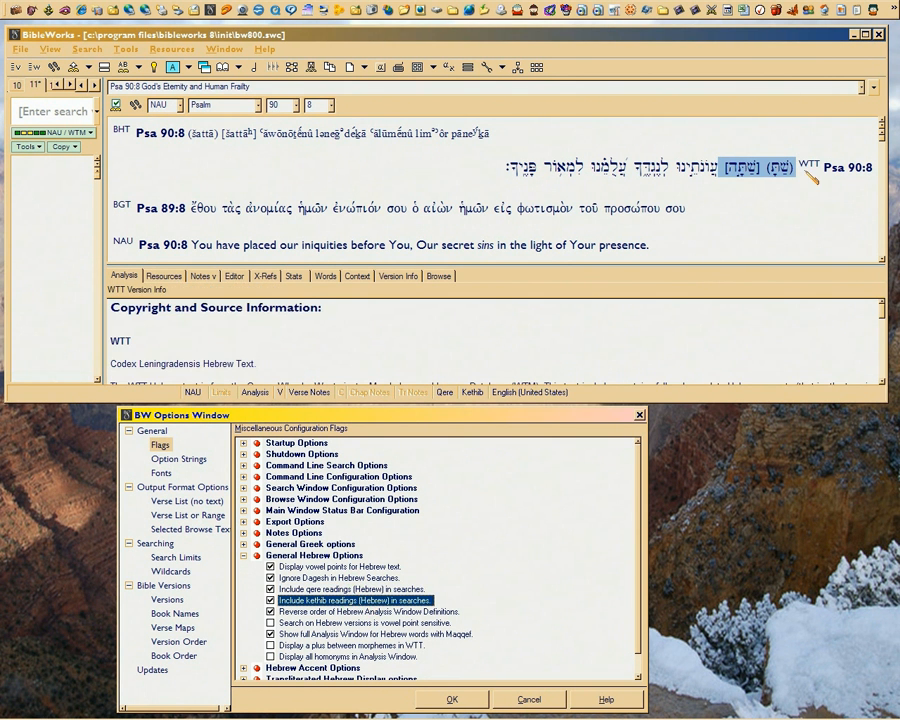
{"action": "left_click", "coordinate": [799, 176]}
{"action": "left_click_drag", "start_coordinate": [797, 172], "coordinate": [731, 182]}
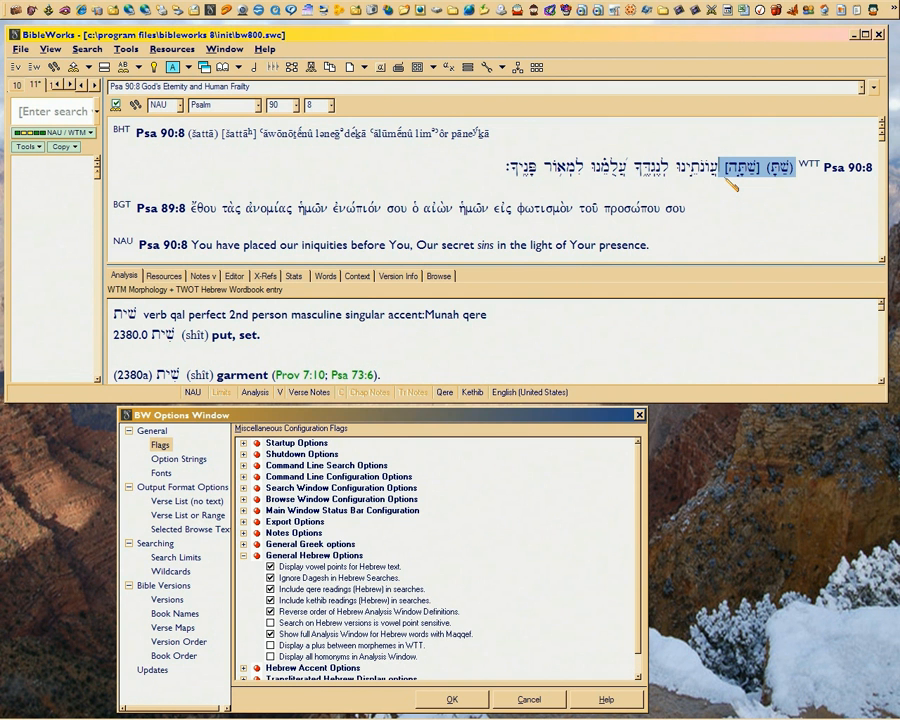
Toggle including kethib readings in searches and reversing the order of Hebrew Analysis Window definitions off and on
{"action": "left_click", "coordinate": [270, 600]}
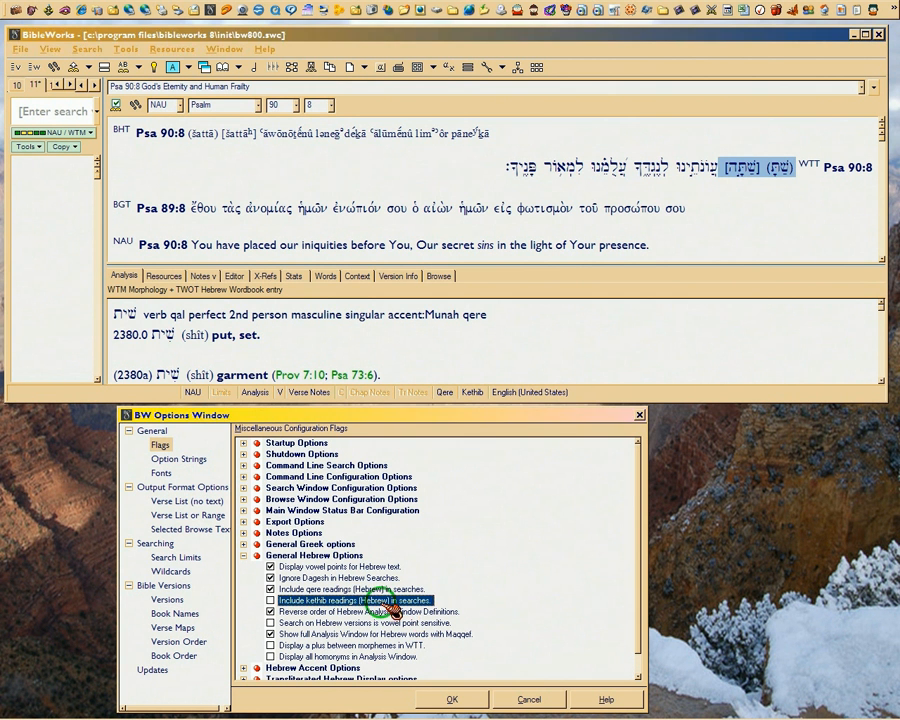
{"action": "left_click", "coordinate": [386, 602]}
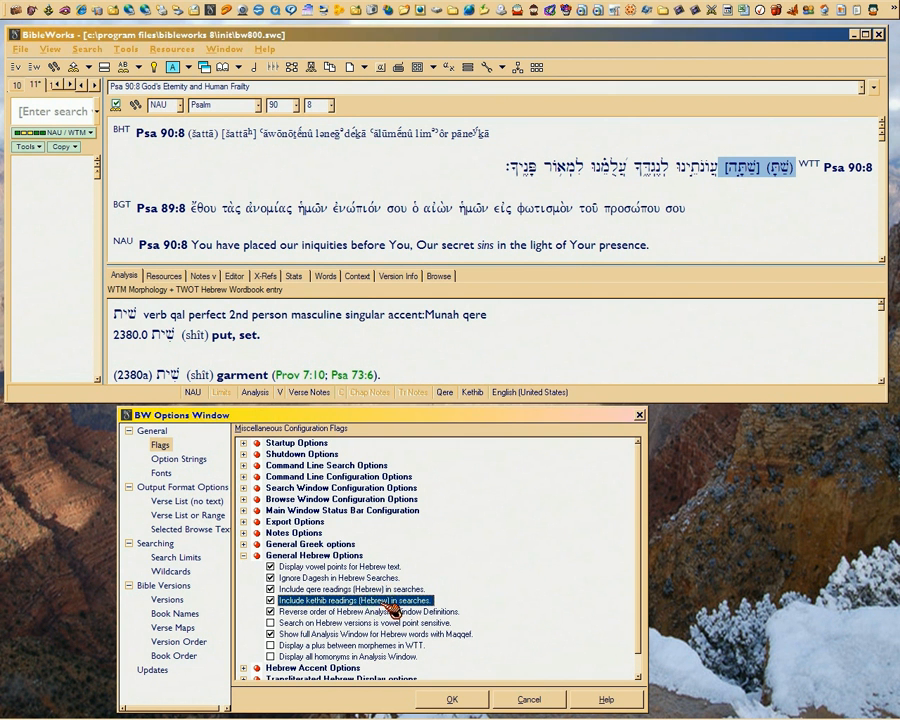
{"action": "left_click", "coordinate": [392, 591]}
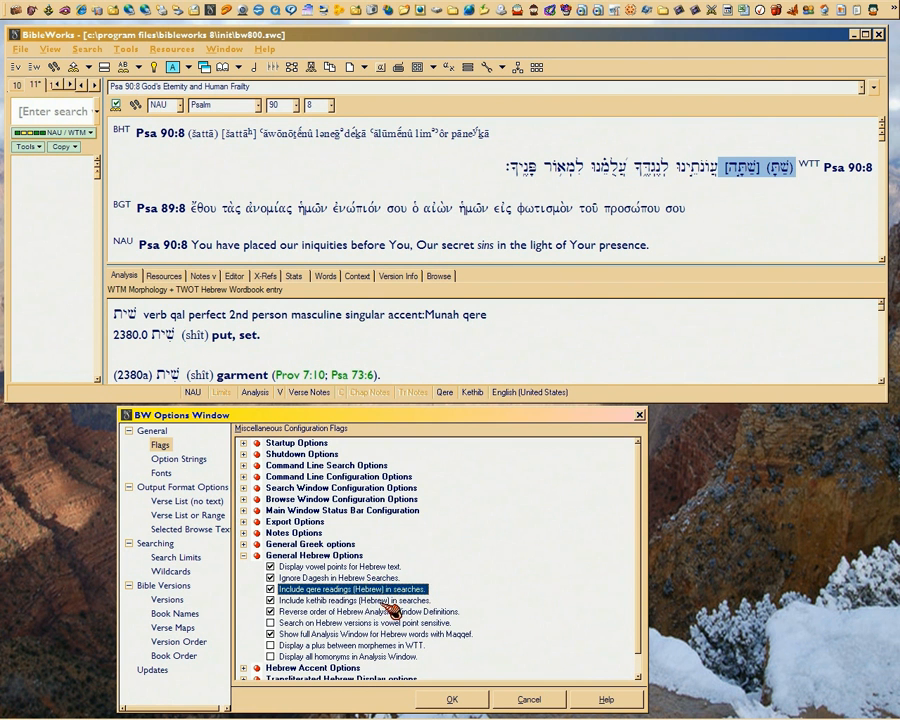
{"action": "left_click", "coordinate": [386, 612]}
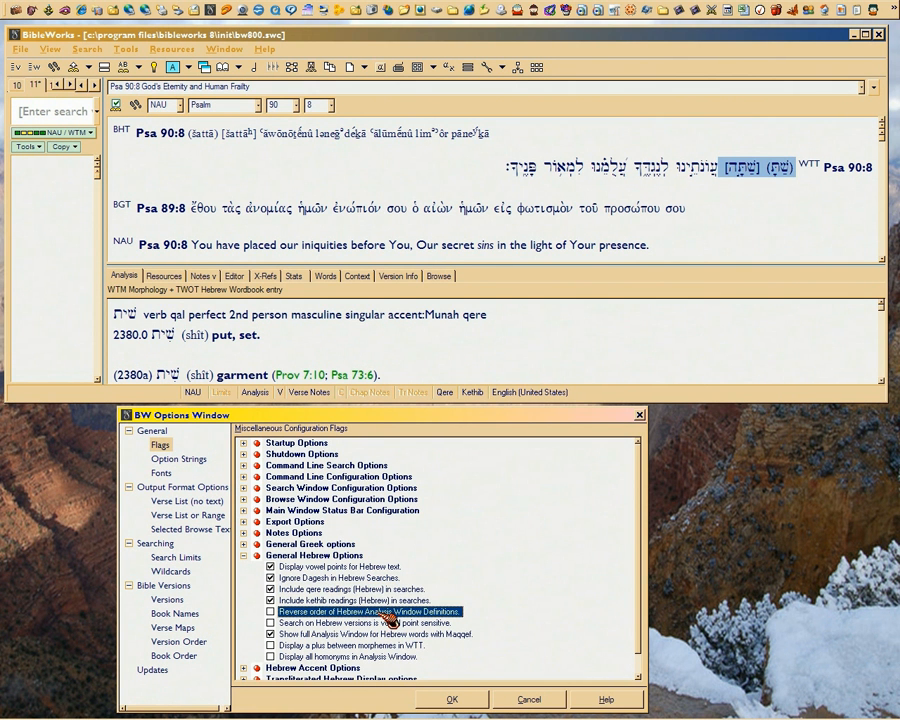
{"action": "left_click", "coordinate": [386, 614]}
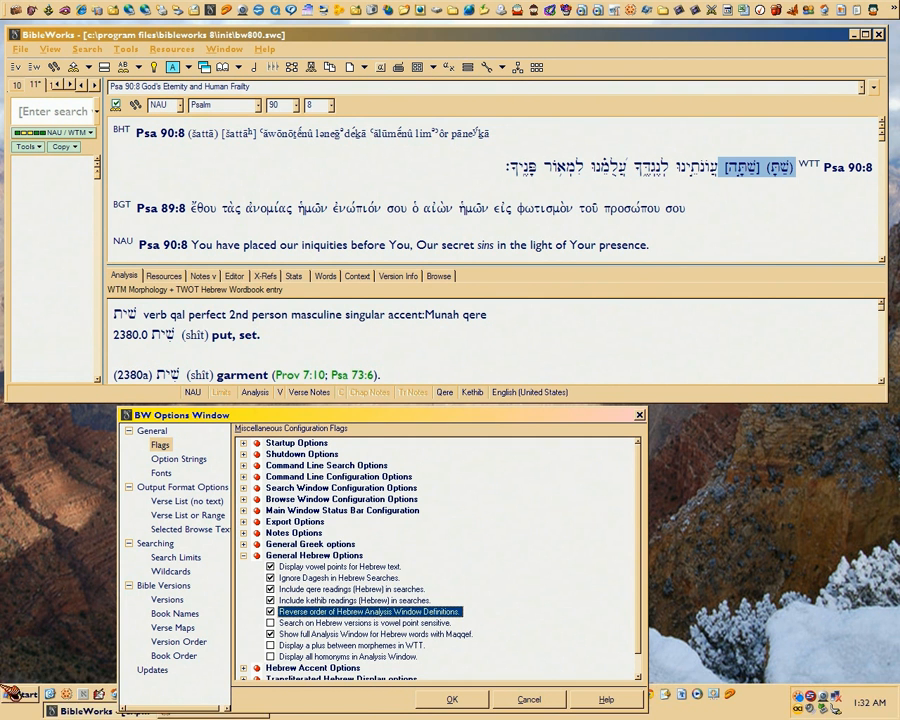
Enlarge the analysis area below the verses, and highlight the prefixed preposition in the analysis of the WTT verse's second-to-last word
{"action": "left_click", "coordinate": [186, 325]}
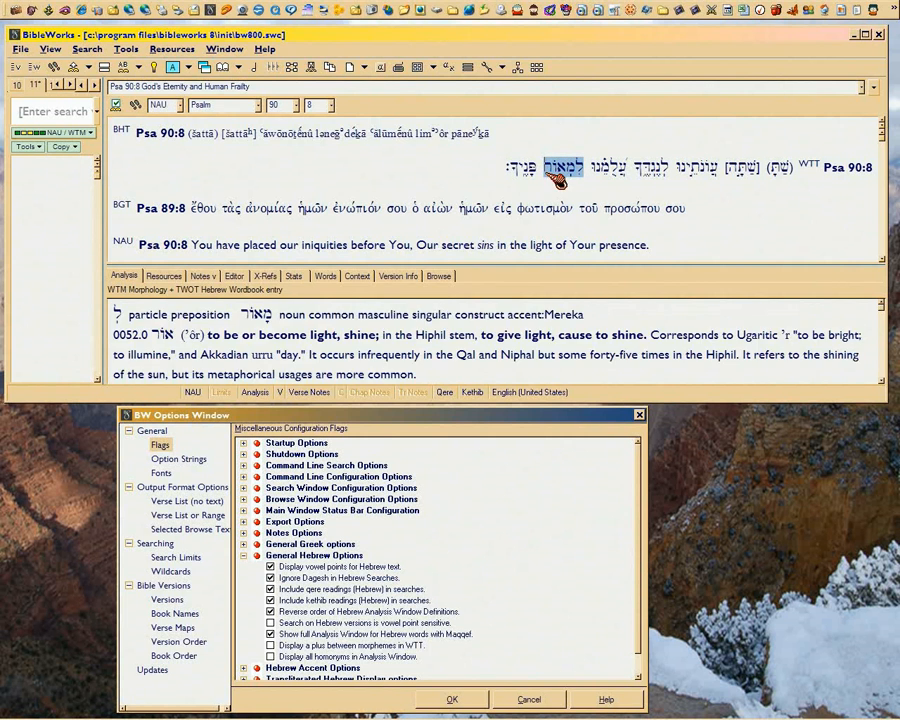
{"action": "left_click", "coordinate": [510, 268]}
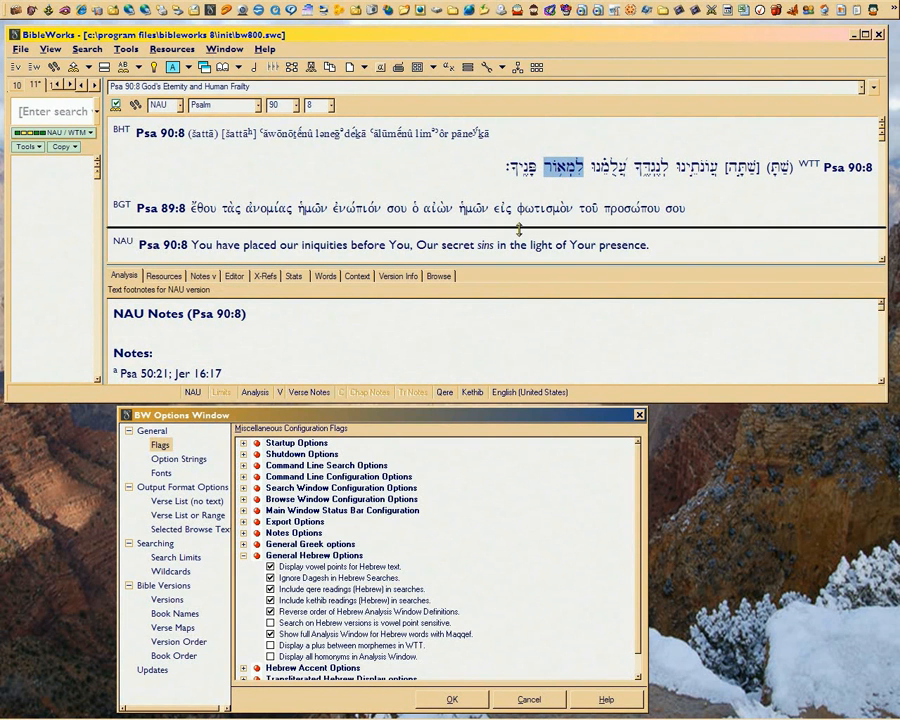
{"action": "left_click_drag", "start_coordinate": [510, 268], "coordinate": [519, 230]}
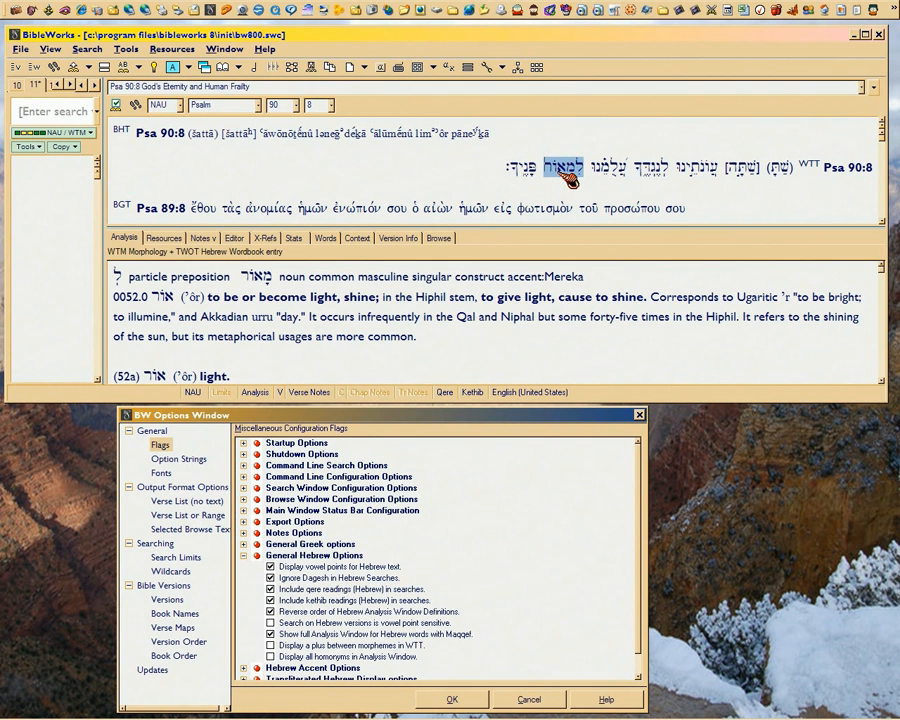
{"action": "double_click", "coordinate": [118, 281]}
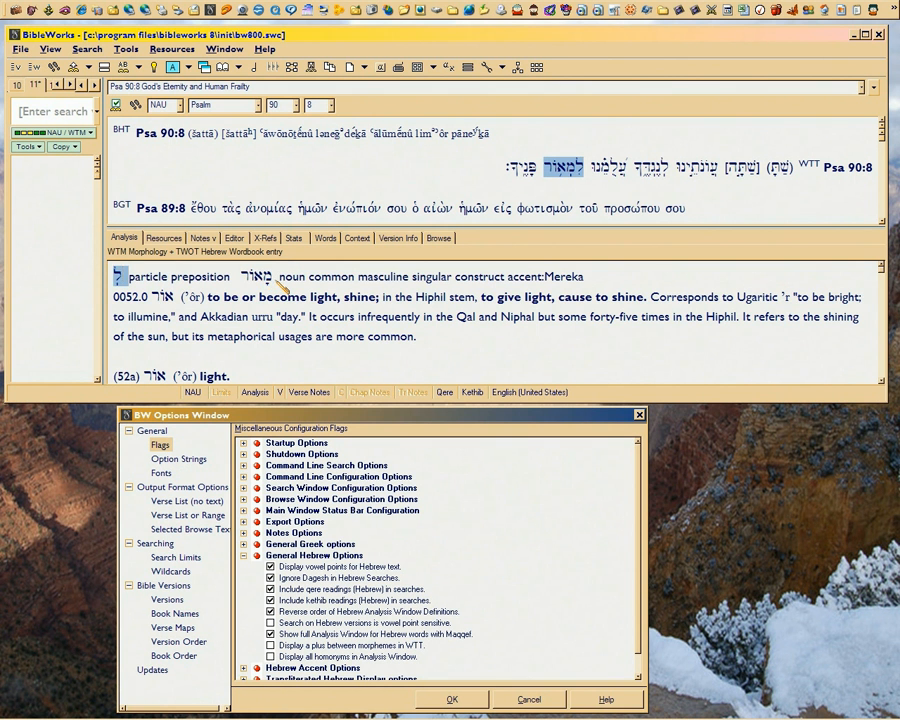
Highlight the noun and the prefixed preposition with its parsing in the analysis of the WTT verse's second-to-last word
{"action": "left_click_drag", "start_coordinate": [268, 282], "coordinate": [244, 286]}
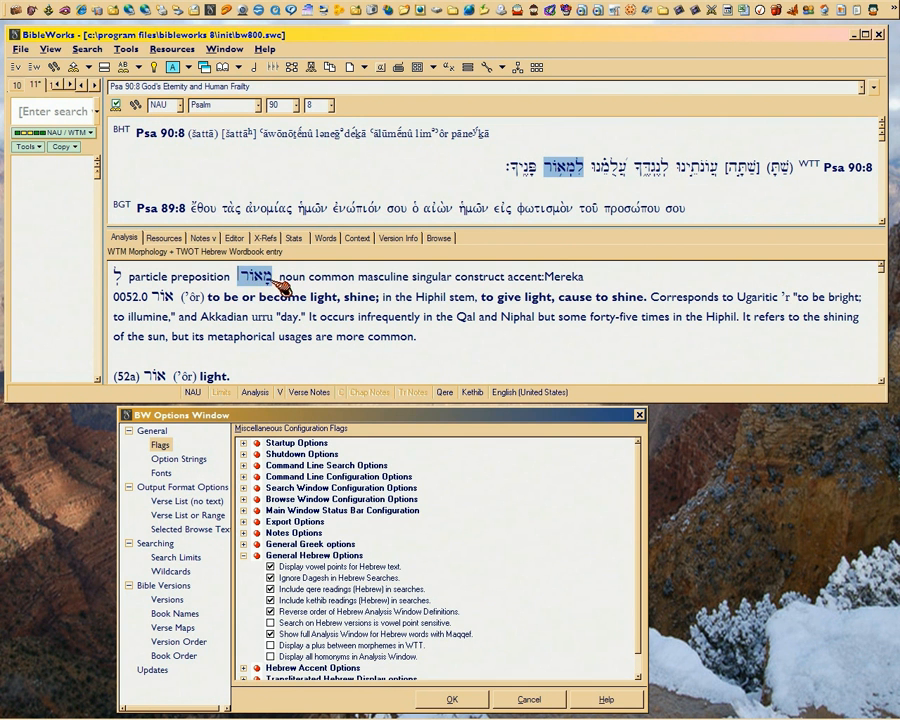
{"action": "left_click_drag", "start_coordinate": [272, 283], "coordinate": [242, 287]}
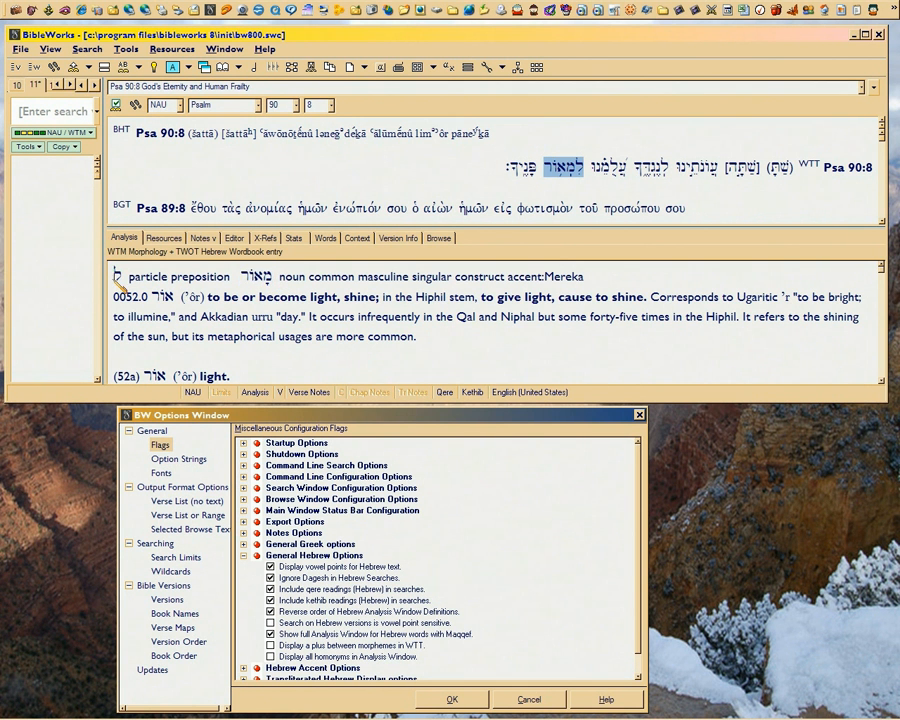
{"action": "left_click_drag", "start_coordinate": [117, 282], "coordinate": [234, 285]}
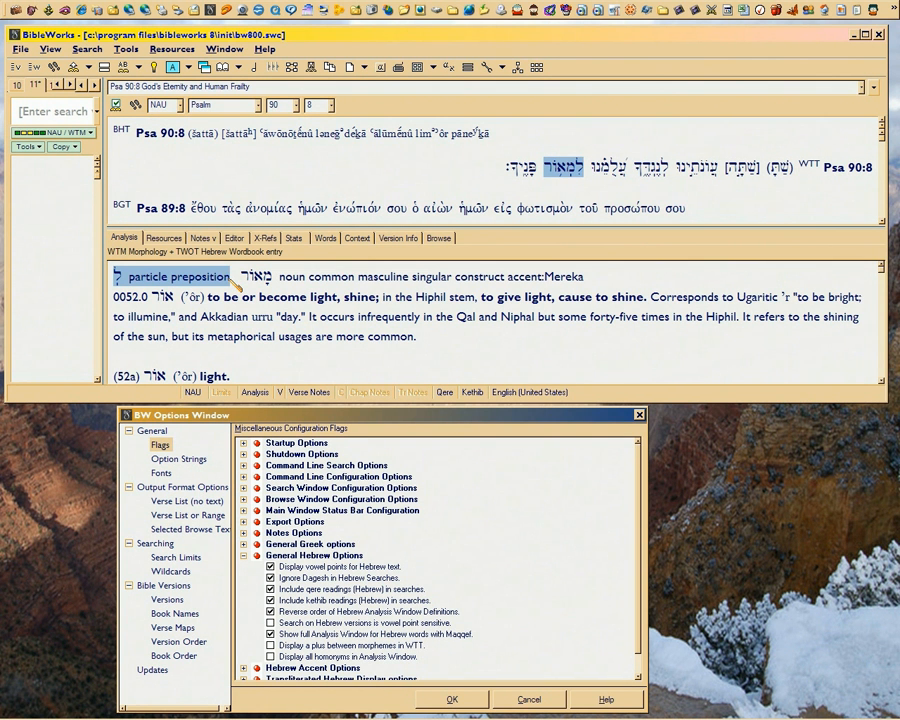
{"action": "left_click_drag", "start_coordinate": [237, 281], "coordinate": [282, 287]}
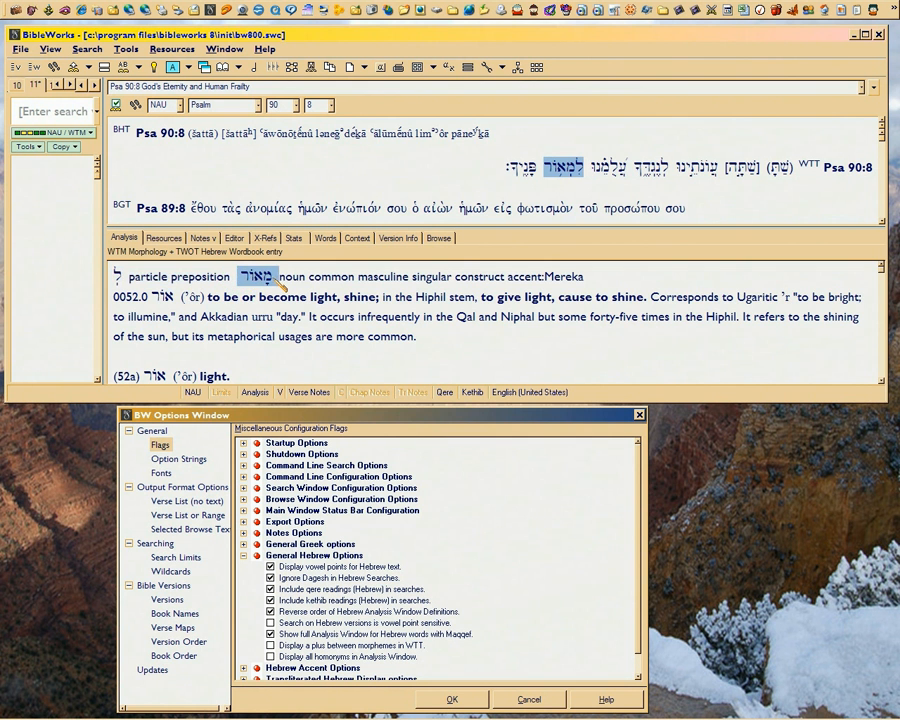
Highlight the prefixed lamed in the WTT verse's second-to-last word, and highlight the matching noun and preposition in its analysis
{"action": "left_click", "coordinate": [584, 172]}
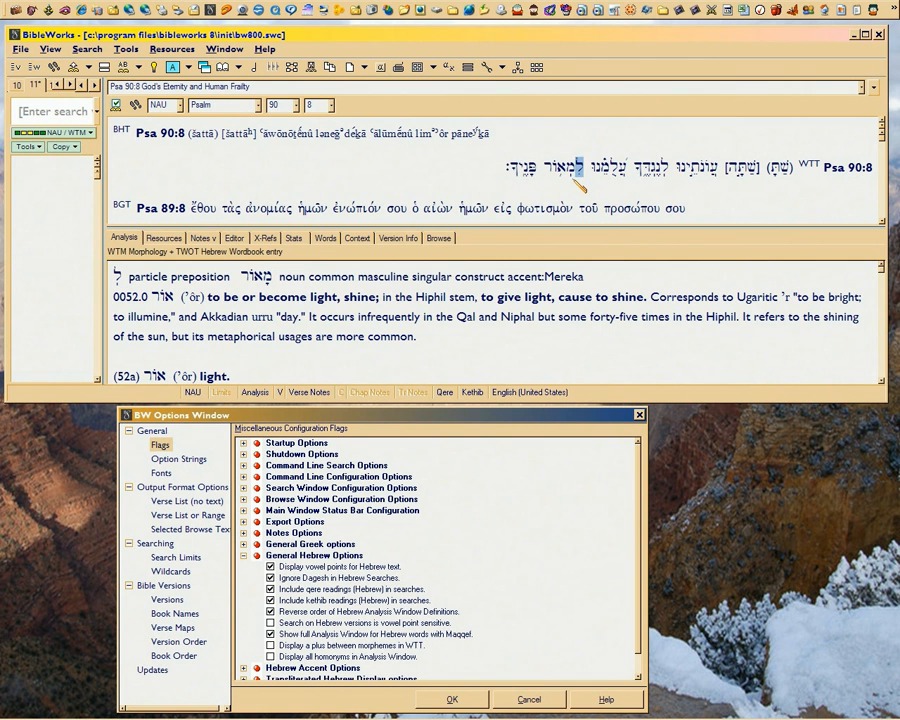
{"action": "double_click", "coordinate": [262, 278]}
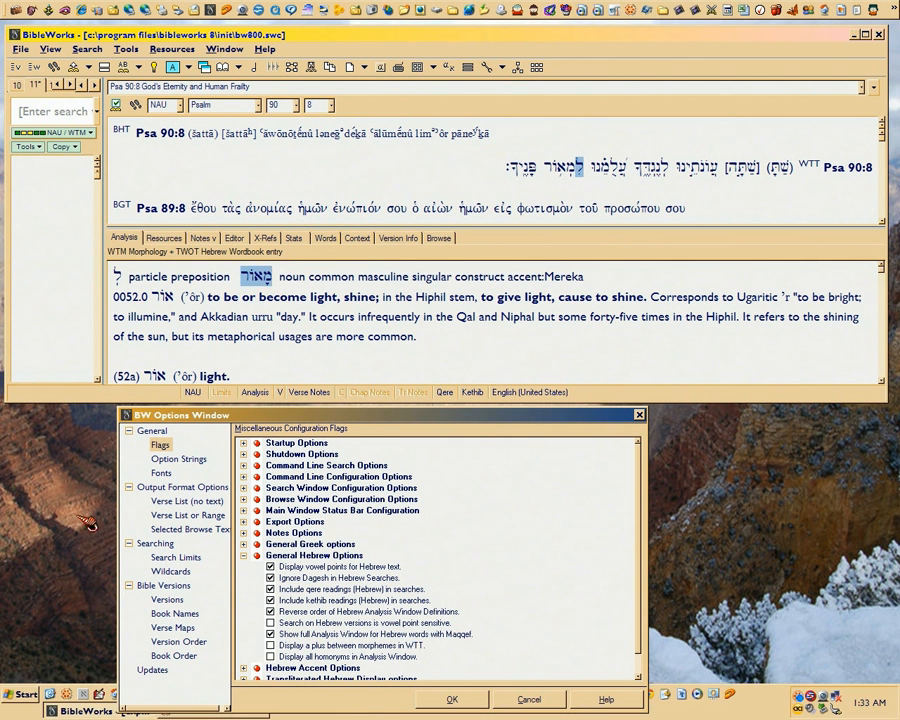
{"action": "double_click", "coordinate": [118, 278]}
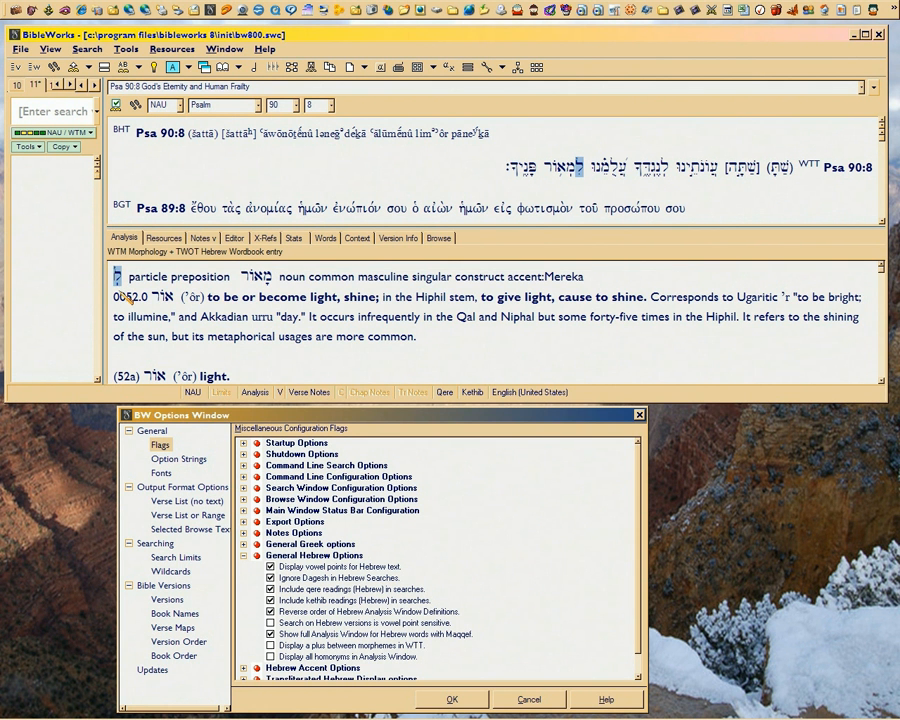
Toggle reversing the order of Hebrew Analysis Window definitions off and on, and vowel-point-sensitive searching of Hebrew versions on and off
{"action": "left_click", "coordinate": [331, 613]}
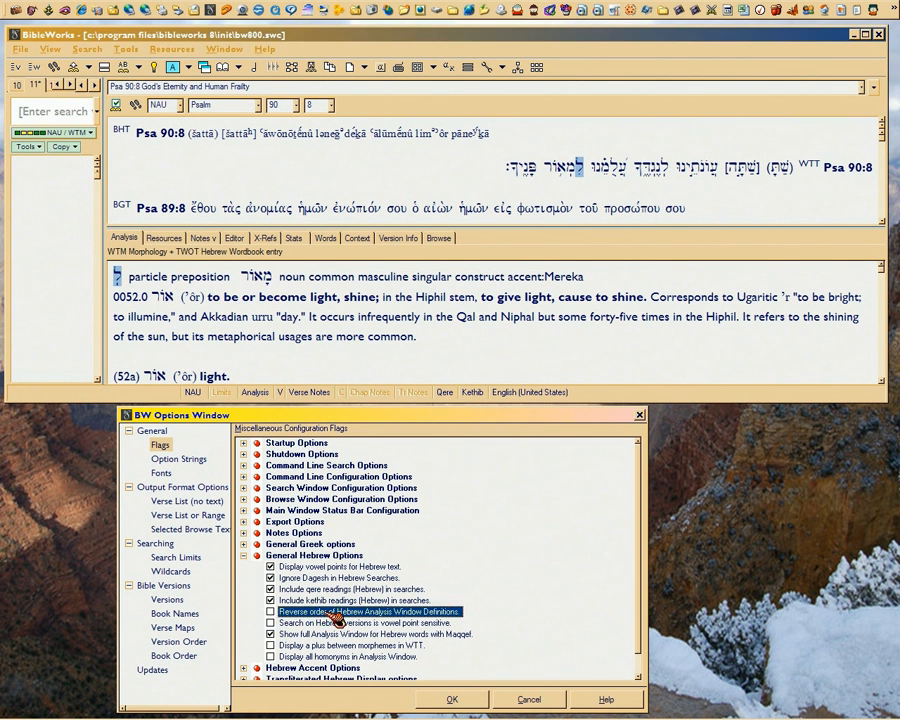
{"action": "left_click", "coordinate": [333, 615]}
{"action": "left_click", "coordinate": [346, 624]}
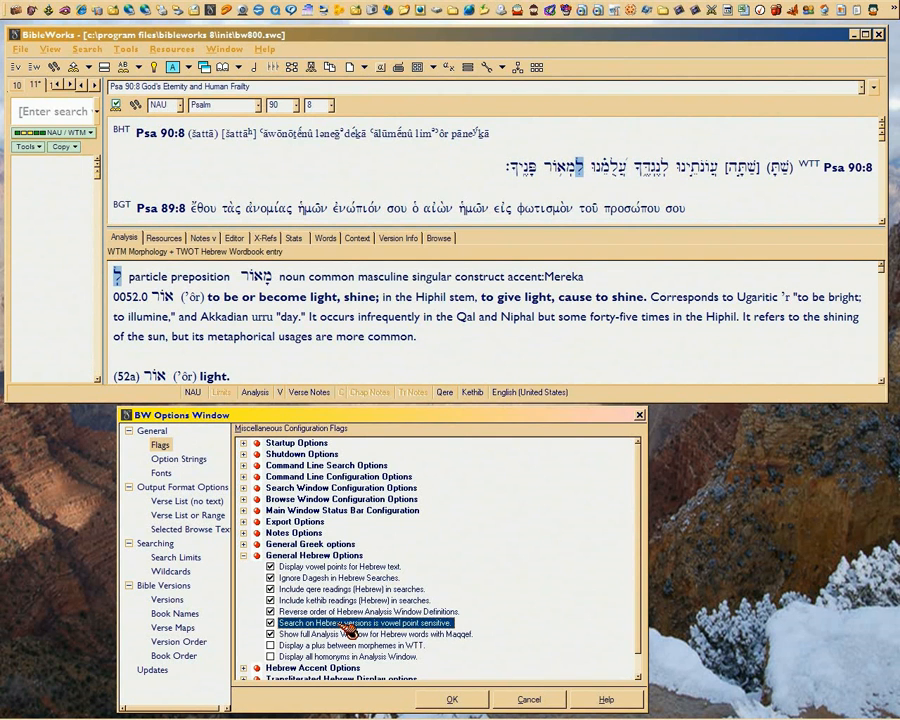
{"action": "left_click", "coordinate": [346, 624]}
Highlight the full text of the WTT verse and its last word to examine the vowel points
{"action": "left_click", "coordinate": [634, 184]}
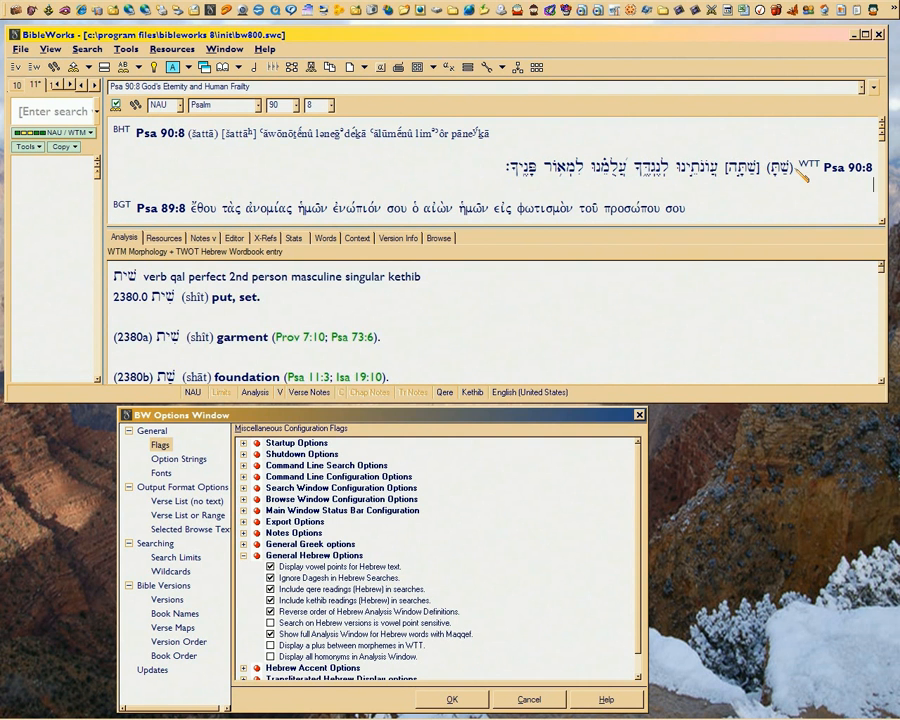
{"action": "left_click_drag", "start_coordinate": [796, 167], "coordinate": [515, 178]}
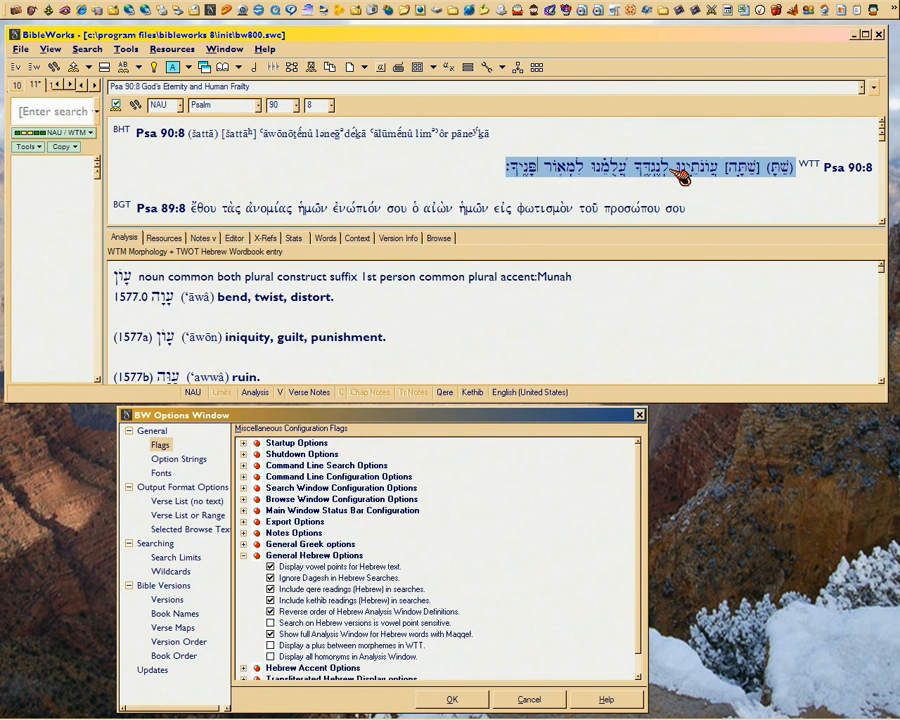
{"action": "left_click", "coordinate": [597, 172]}
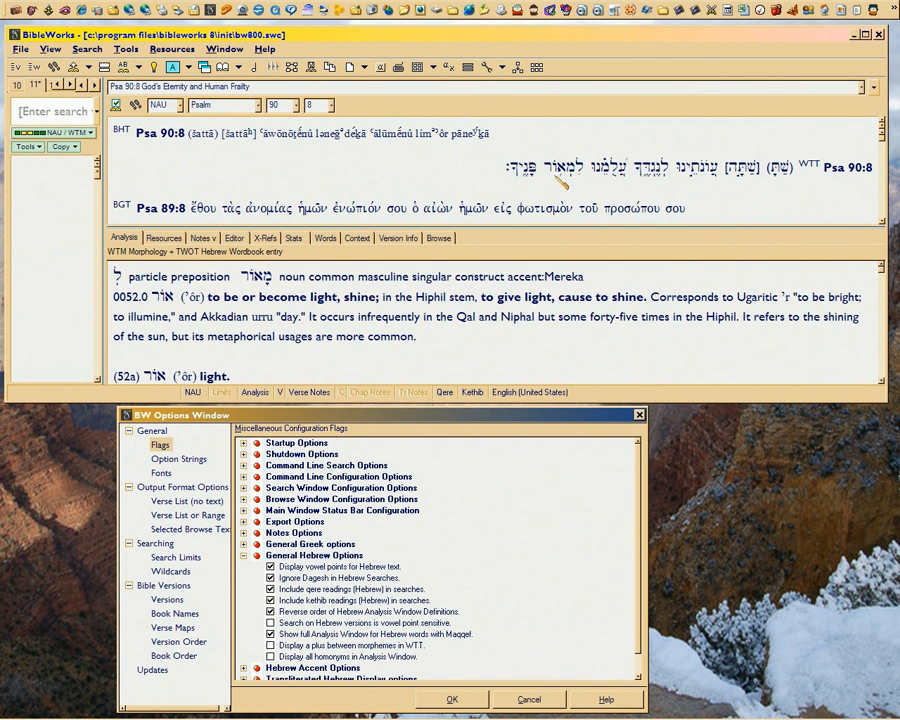
{"action": "left_click", "coordinate": [541, 172]}
{"action": "left_click_drag", "start_coordinate": [544, 168], "coordinate": [517, 169]}
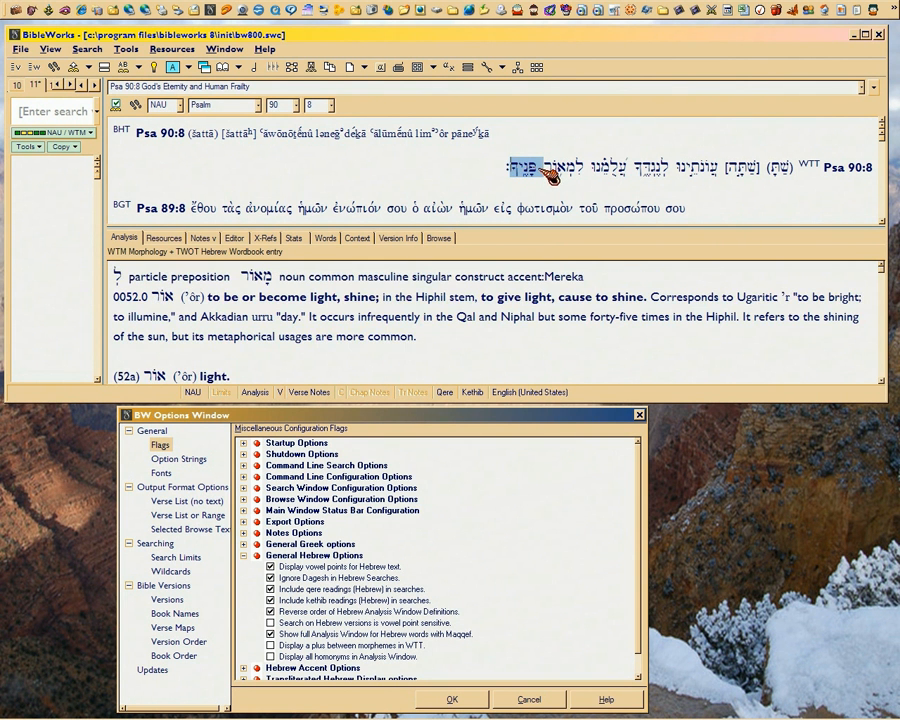
{"action": "left_click", "coordinate": [540, 168]}
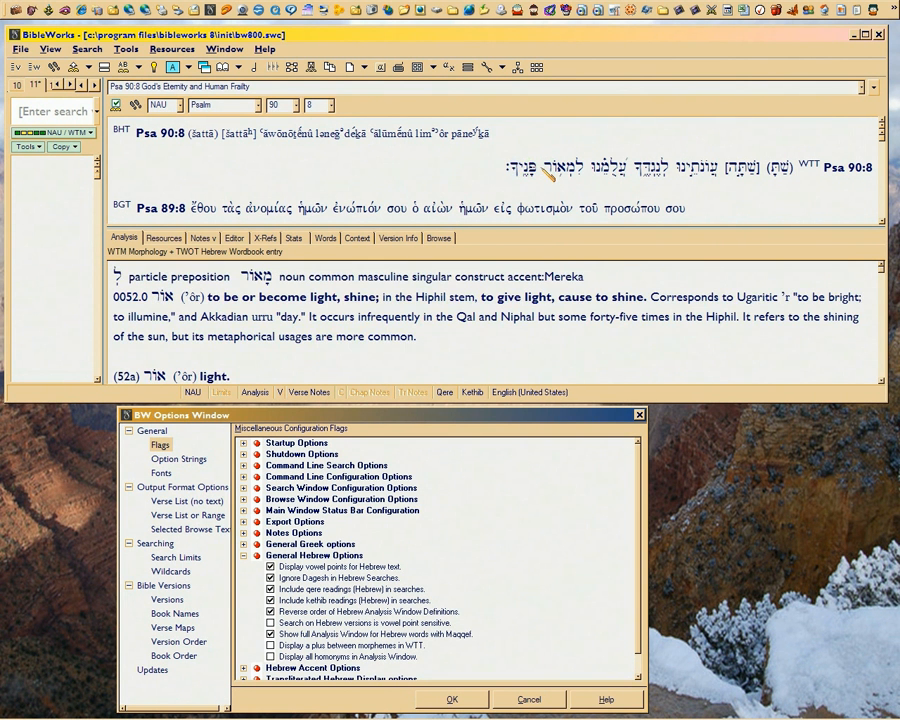
Highlight the WTT verse text again, and toggle vowel-point-sensitive searching of Hebrew versions on and off
{"action": "left_click_drag", "start_coordinate": [800, 176], "coordinate": [510, 172]}
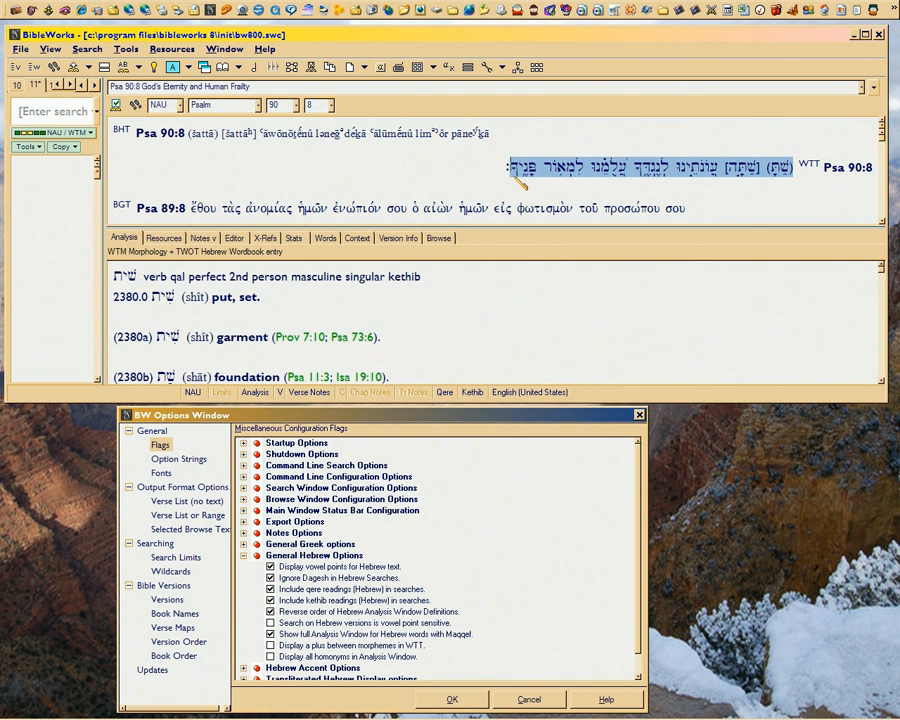
{"action": "left_click", "coordinate": [345, 623]}
{"action": "left_click", "coordinate": [270, 623]}
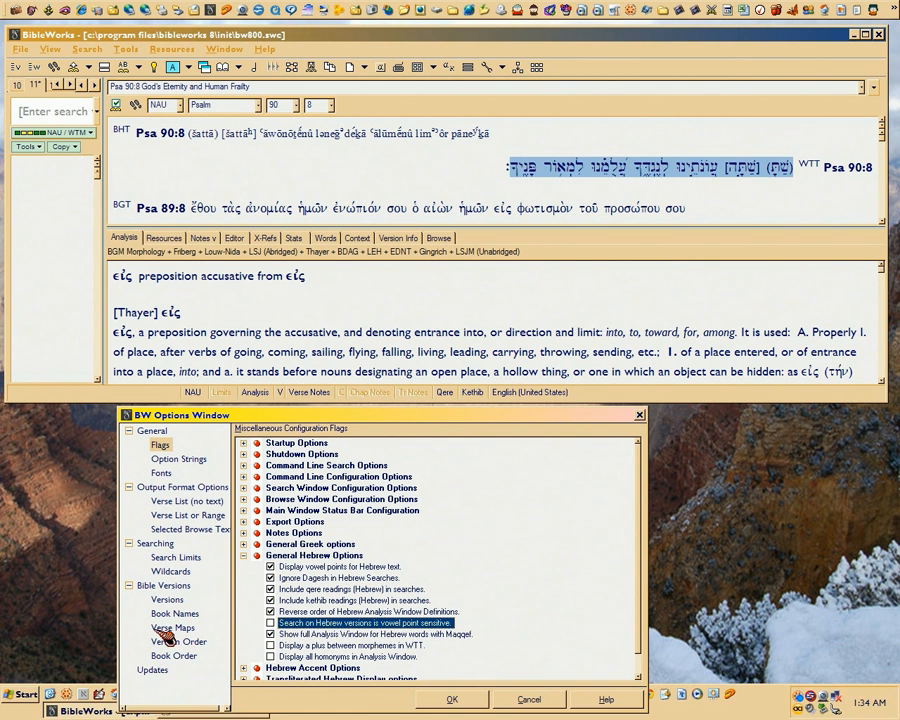
Toggle the full Analysis Window for Hebrew words with Maqqef off and on, and enable displaying a plus between morphemes in WTT
{"action": "left_click", "coordinate": [367, 636]}
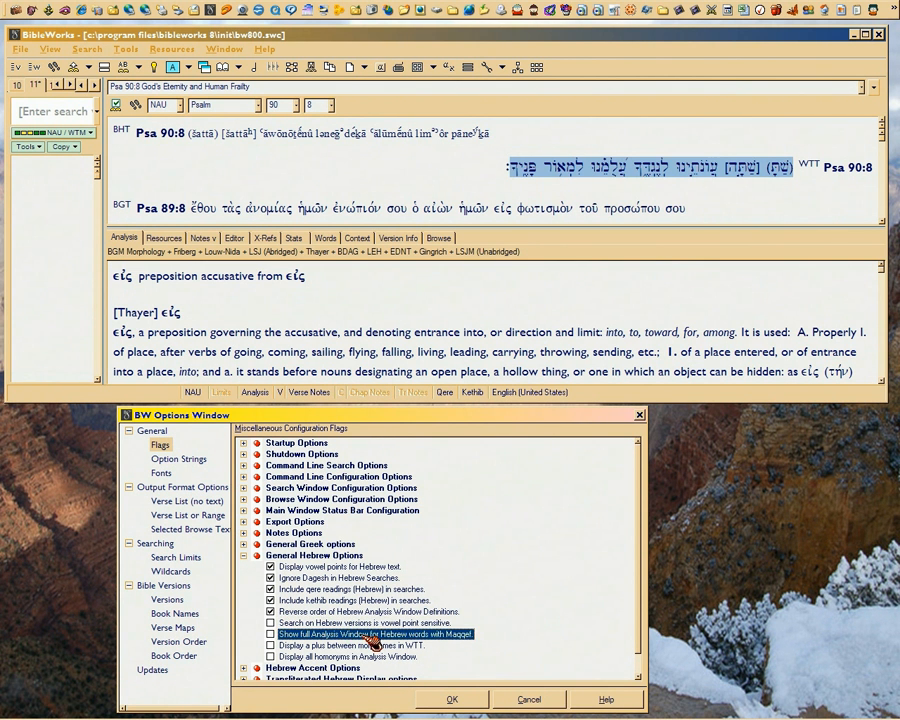
{"action": "left_click", "coordinate": [396, 646]}
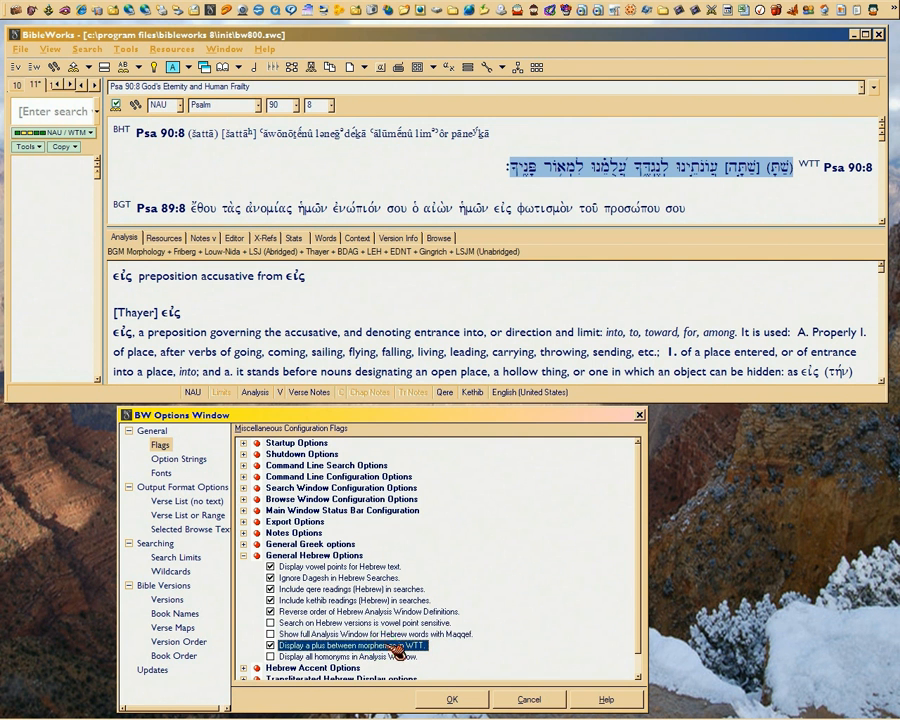
{"action": "left_click", "coordinate": [392, 636]}
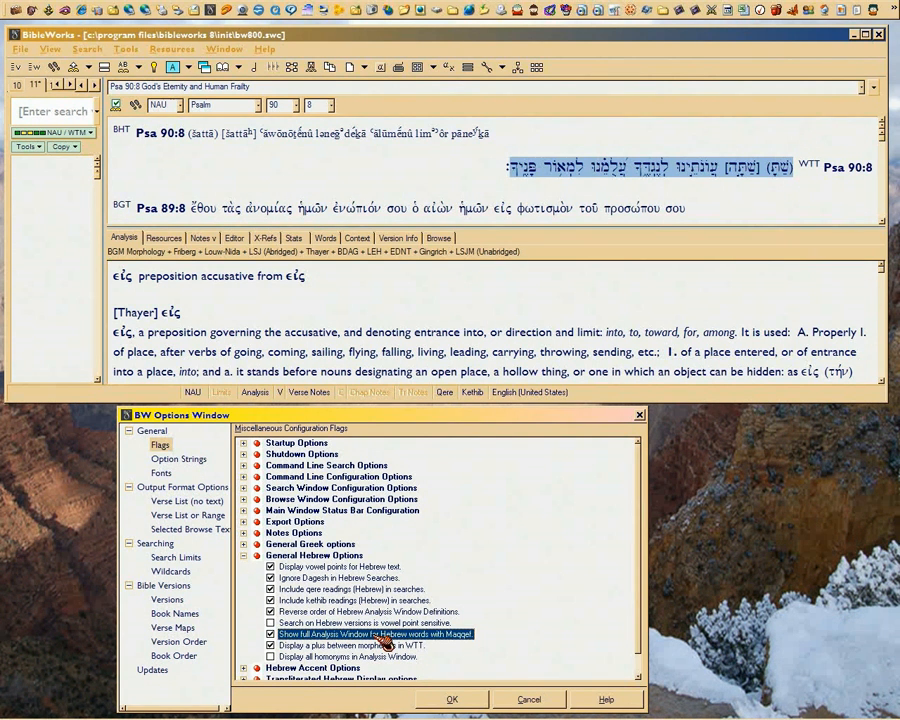
Highlight the WTT verse's second-to-last word, and turn off displaying a plus between morphemes in WTT
{"action": "left_click", "coordinate": [83, 165]}
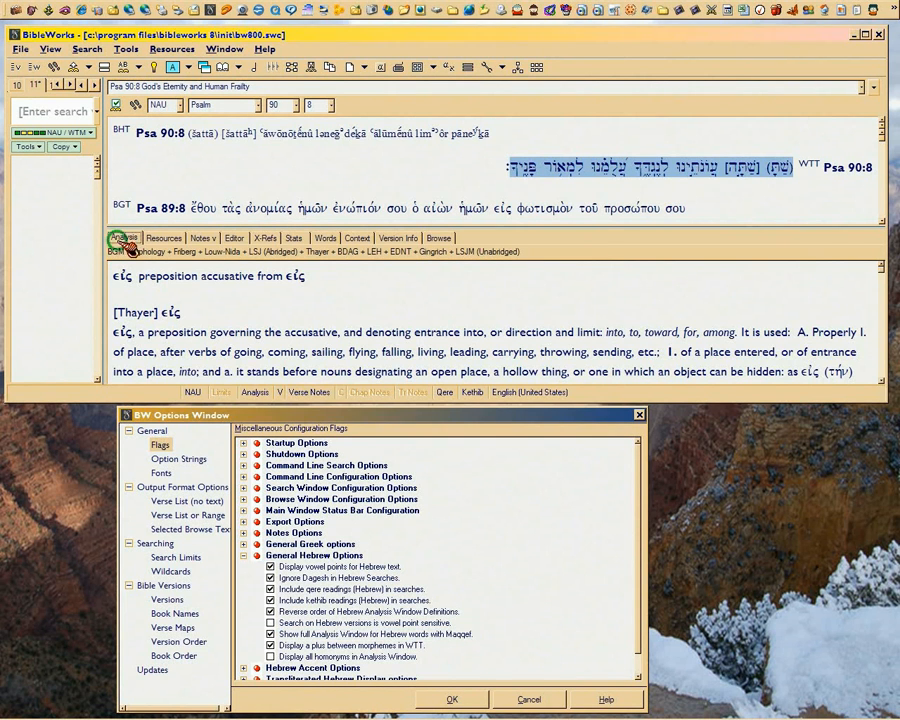
{"action": "left_click", "coordinate": [572, 200]}
{"action": "mouse_move", "coordinate": [567, 170]}
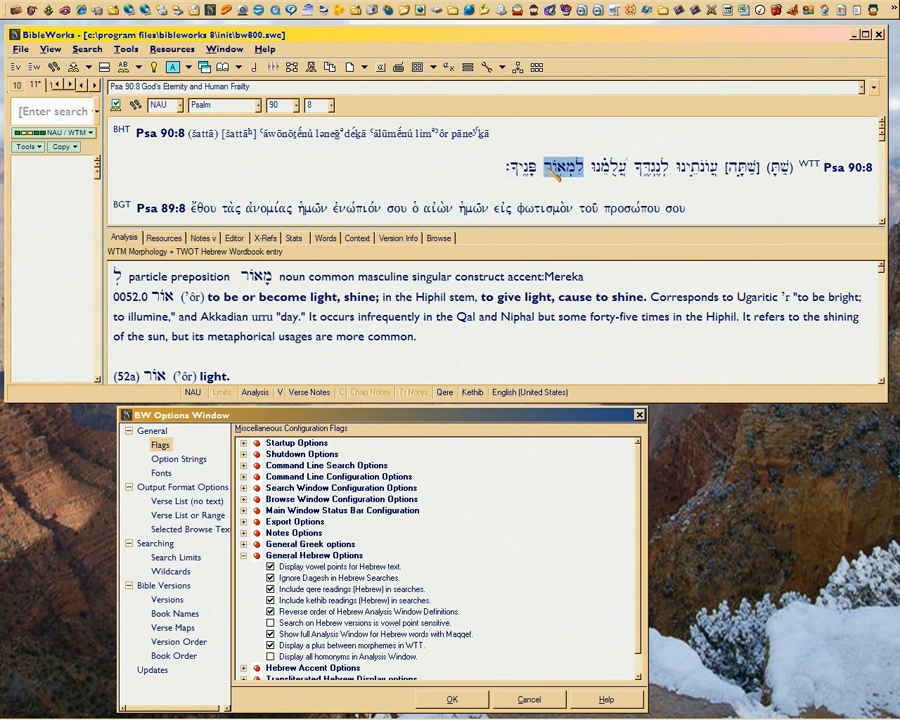
{"action": "left_click", "coordinate": [366, 634]}
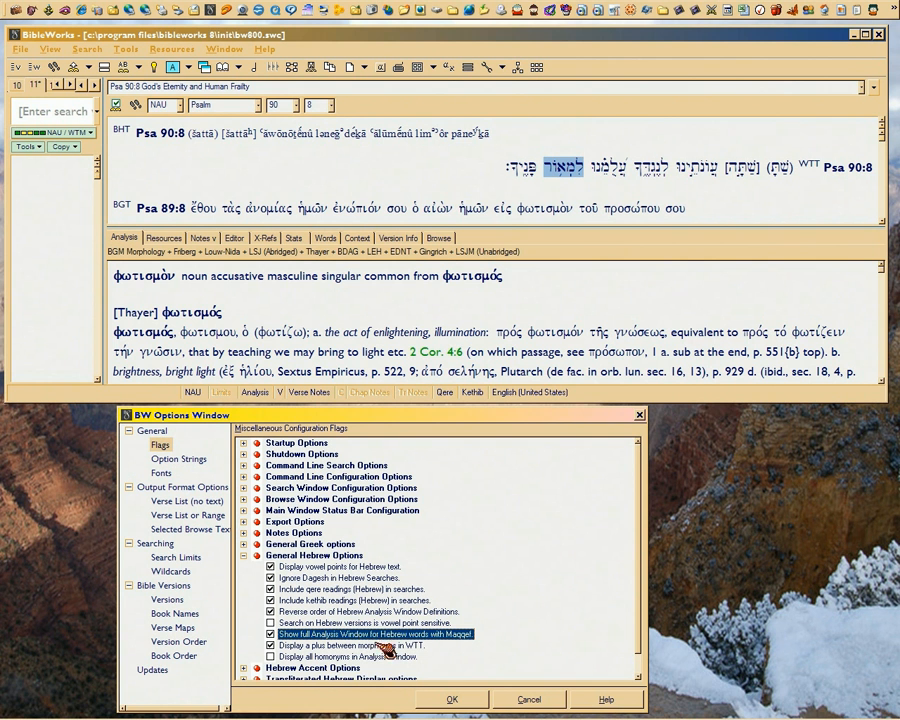
{"action": "mouse_move", "coordinate": [28, 700]}
{"action": "left_click", "coordinate": [350, 646]}
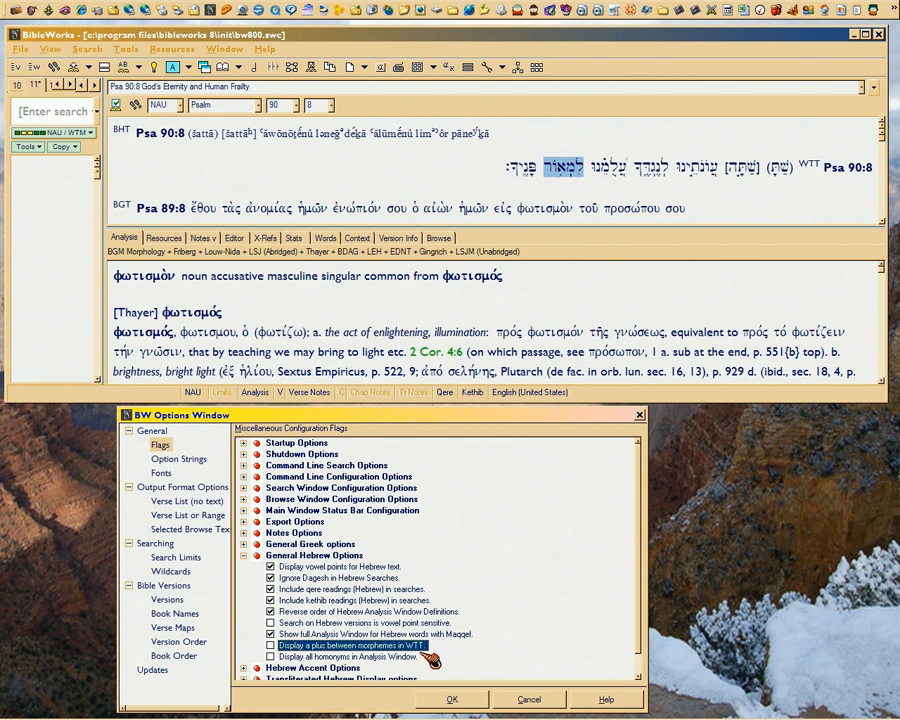
Highlight the noun after the prefixed lamed in the WTT verse, and toggle the plus between morphemes on and off
{"action": "left_click", "coordinate": [596, 183]}
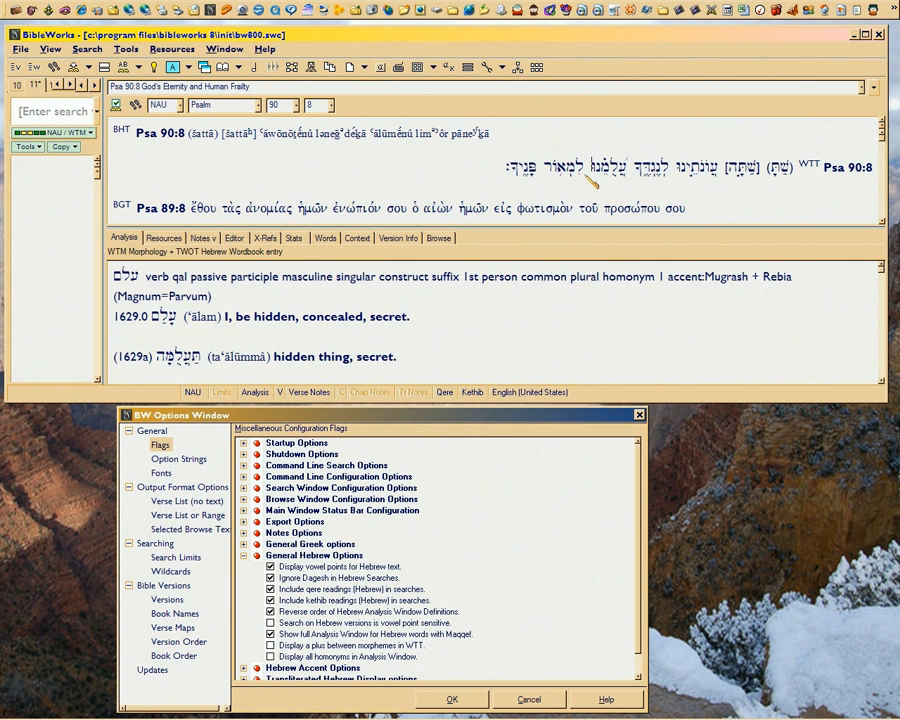
{"action": "mouse_move", "coordinate": [566, 180]}
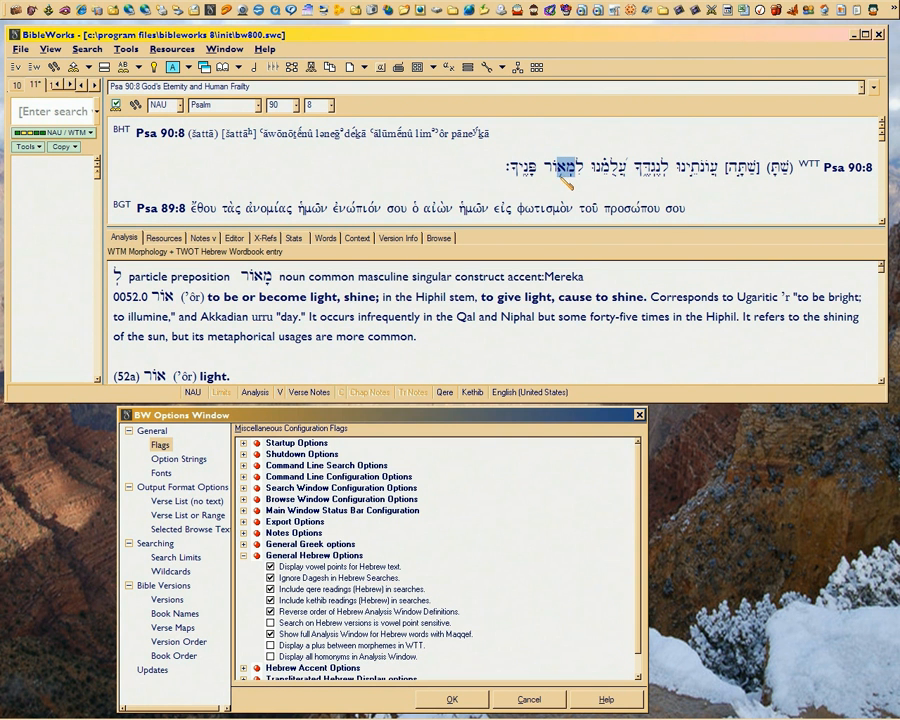
{"action": "left_click", "coordinate": [344, 649]}
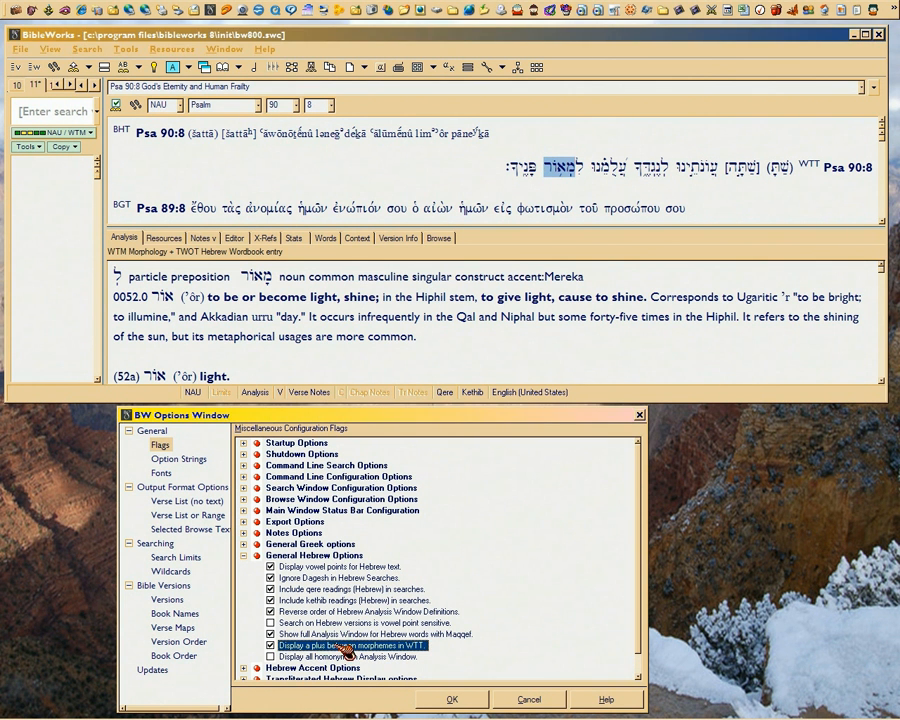
{"action": "left_click", "coordinate": [344, 649]}
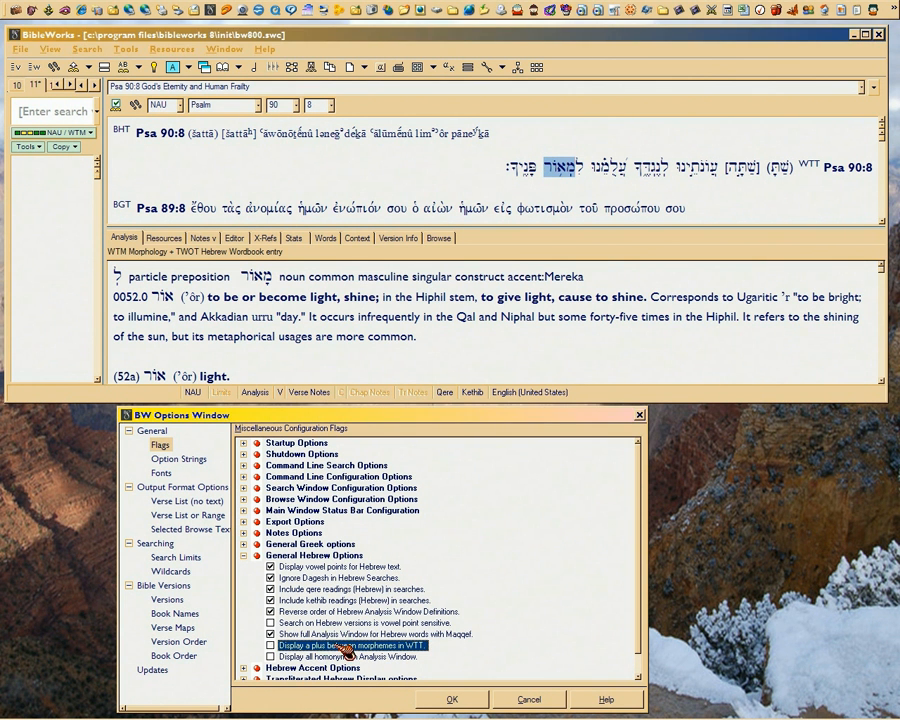
Highlight the noun part of the WTT verse's second-to-last word again to examine where its morphemes divide
{"action": "left_click", "coordinate": [545, 171]}
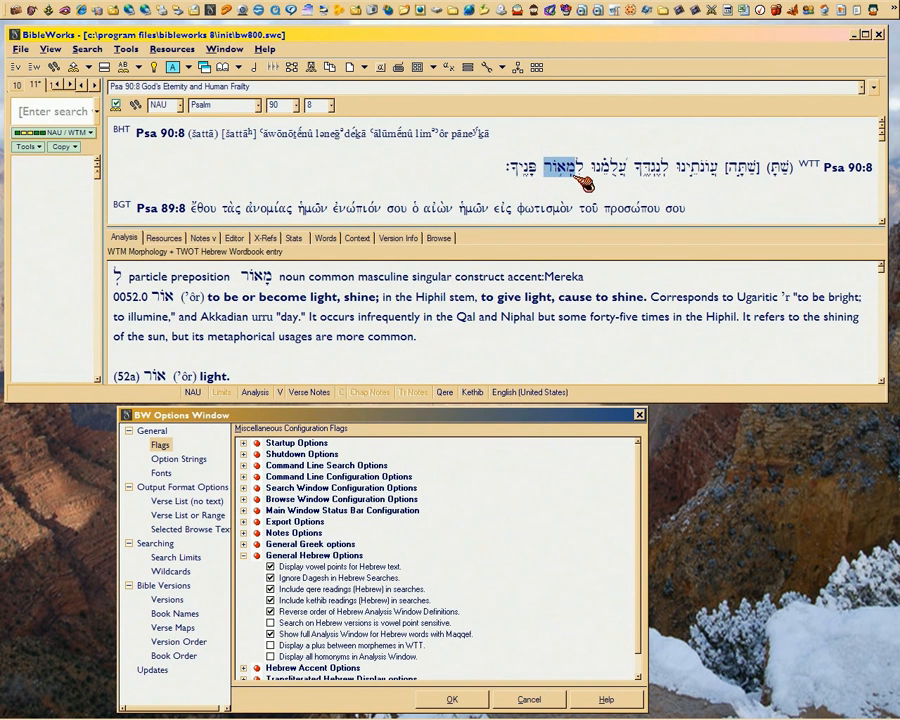
{"action": "left_click", "coordinate": [572, 175]}
{"action": "left_click", "coordinate": [572, 175]}
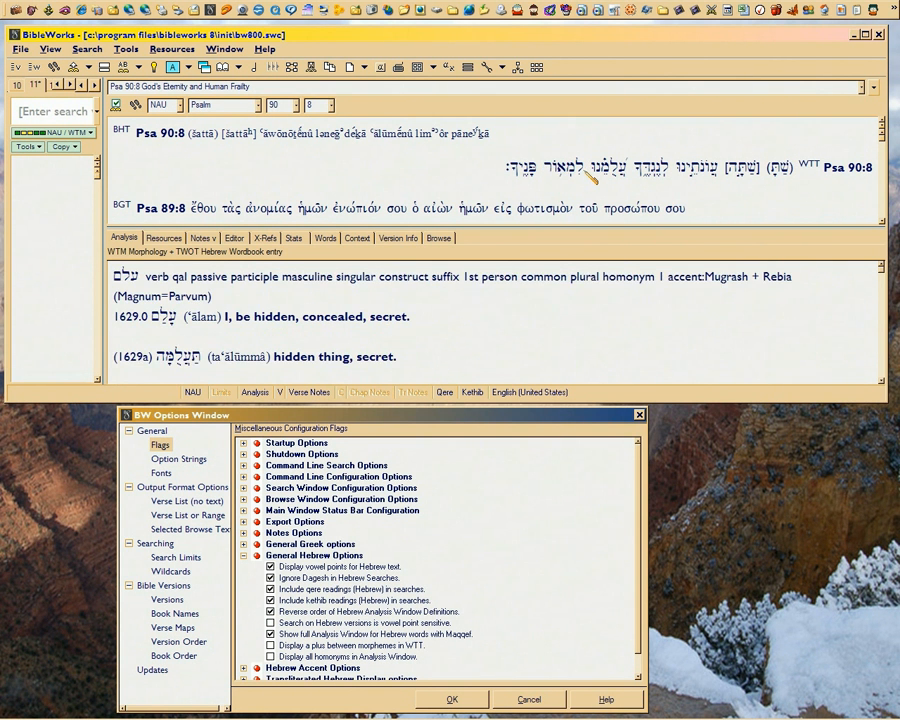
{"action": "left_click", "coordinate": [580, 172]}
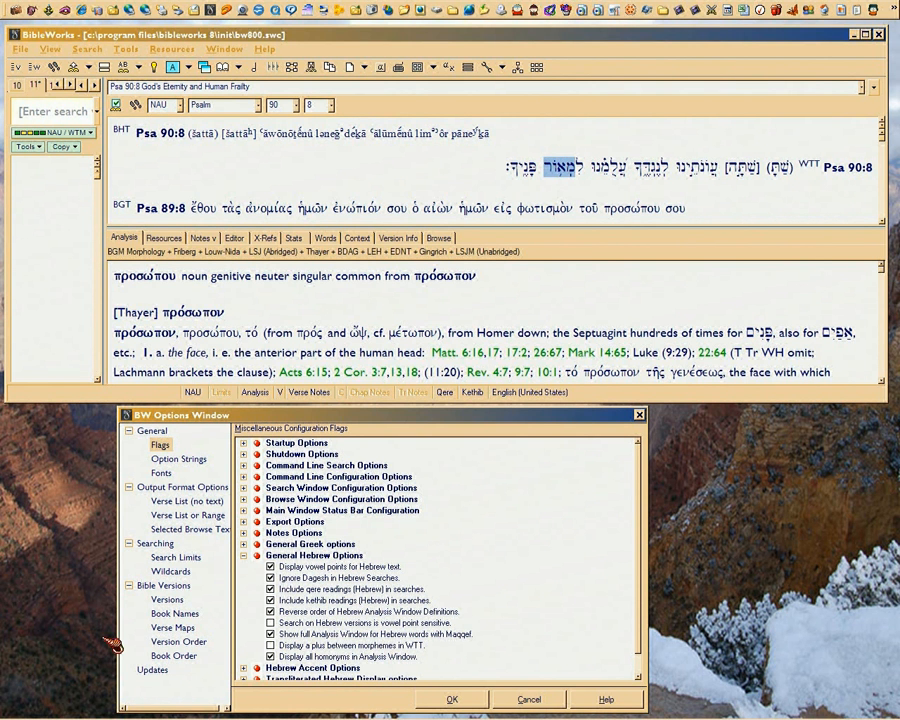
Toggle displaying all homonyms in the Analysis Window off and on
{"action": "mouse_move", "coordinate": [400, 718]}
{"action": "left_click", "coordinate": [384, 657]}
{"action": "left_click", "coordinate": [382, 659]}
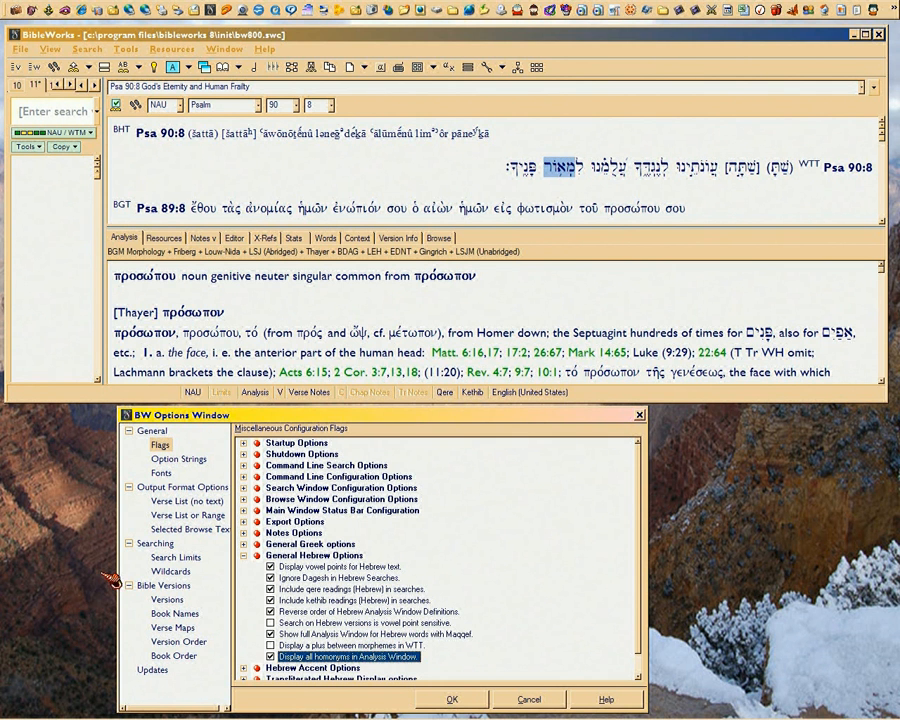
{"action": "left_click", "coordinate": [89, 325]}
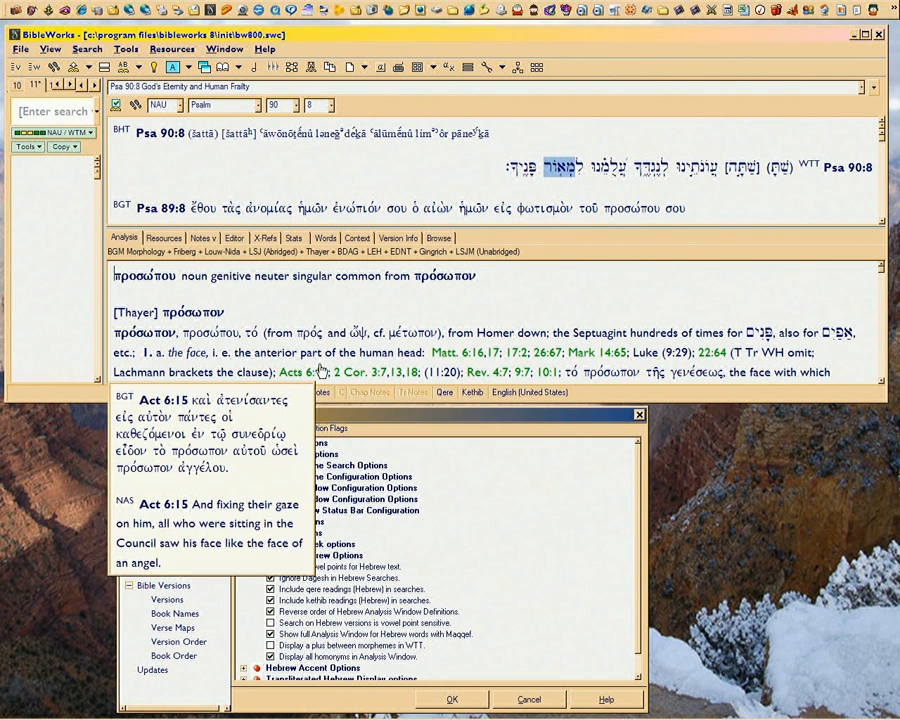
Highlight the WTT verse's second-to-last word, and turn off displaying all homonyms in the Analysis Window
{"action": "mouse_move", "coordinate": [577, 178]}
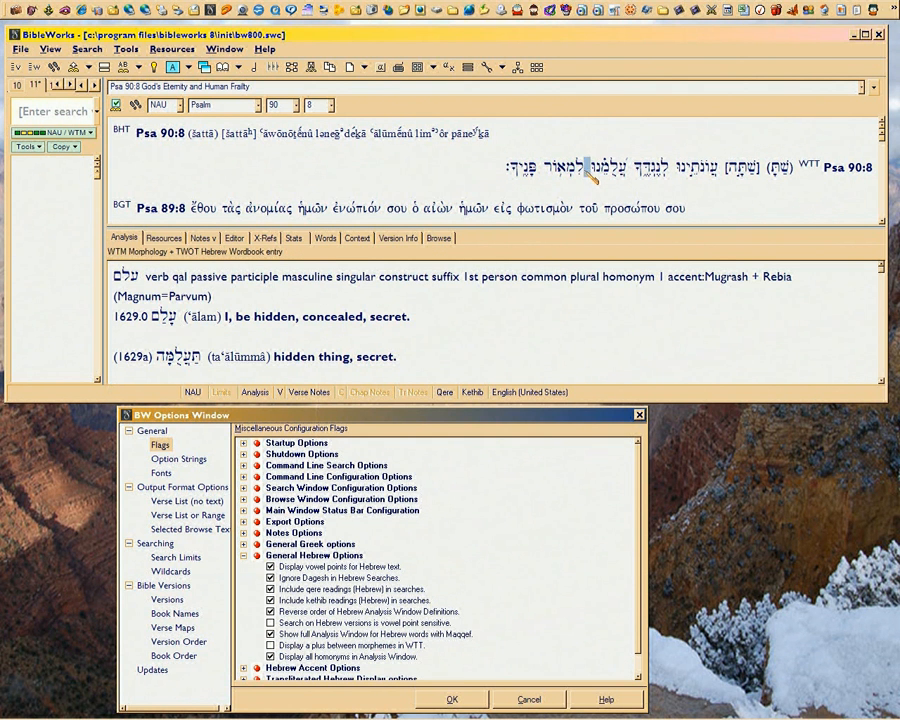
{"action": "left_click_drag", "start_coordinate": [588, 175], "coordinate": [572, 175]}
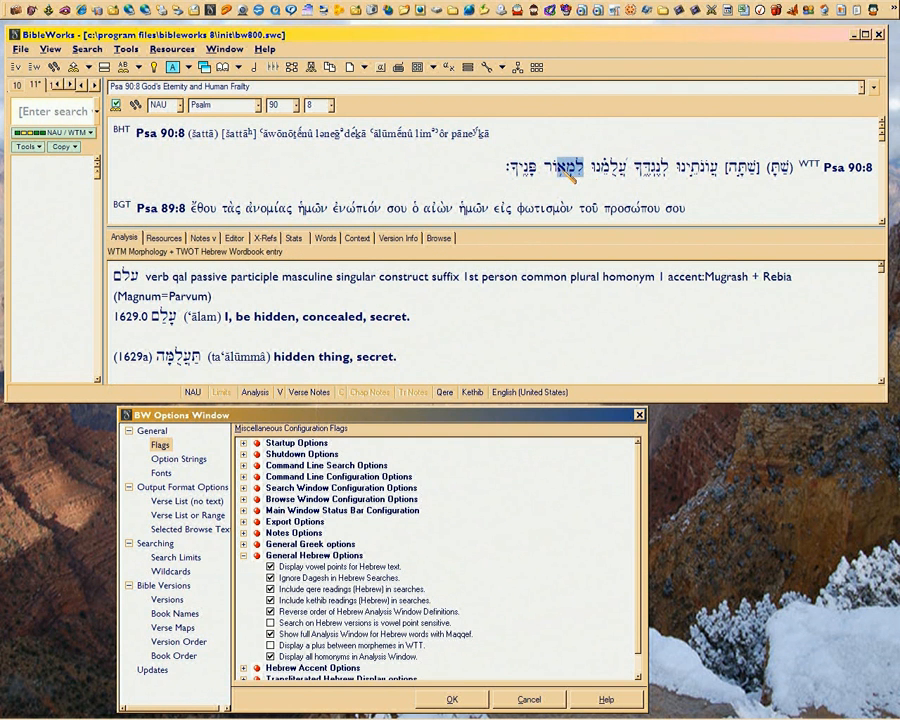
{"action": "left_click", "coordinate": [382, 658]}
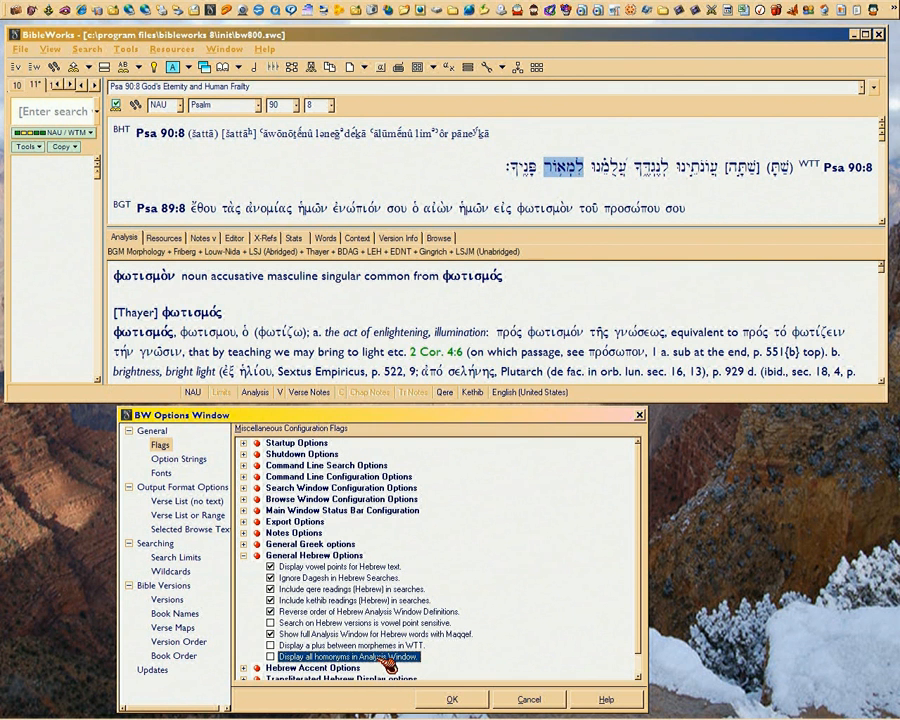
Turn on displaying all homonyms in the Analysis Window, and highlight the WTT verse's second-to-last word
{"action": "left_click", "coordinate": [386, 660]}
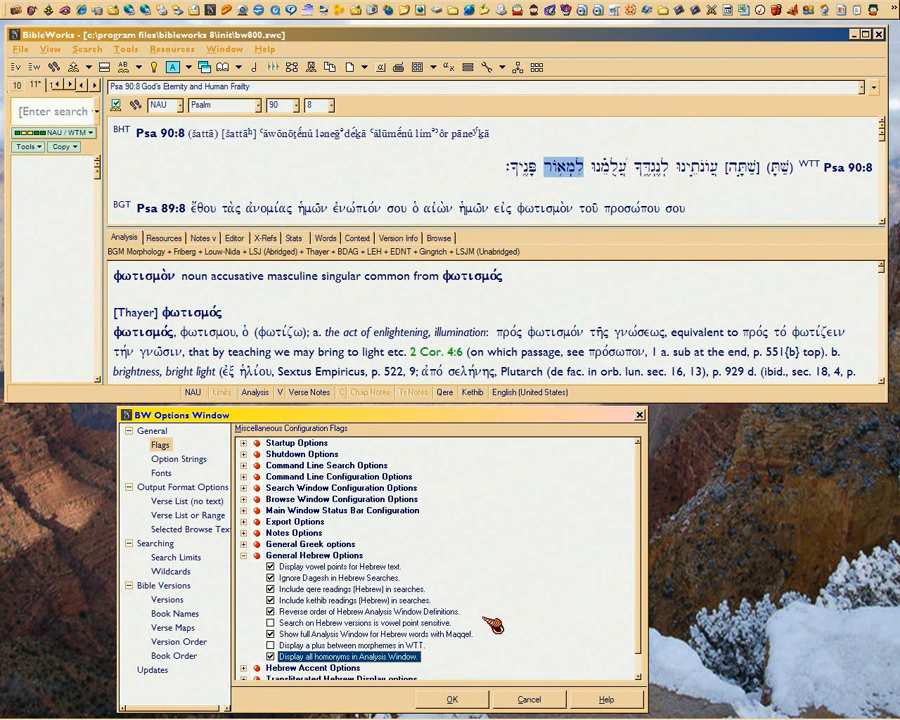
{"action": "mouse_move", "coordinate": [492, 716]}
{"action": "left_click", "coordinate": [370, 198]}
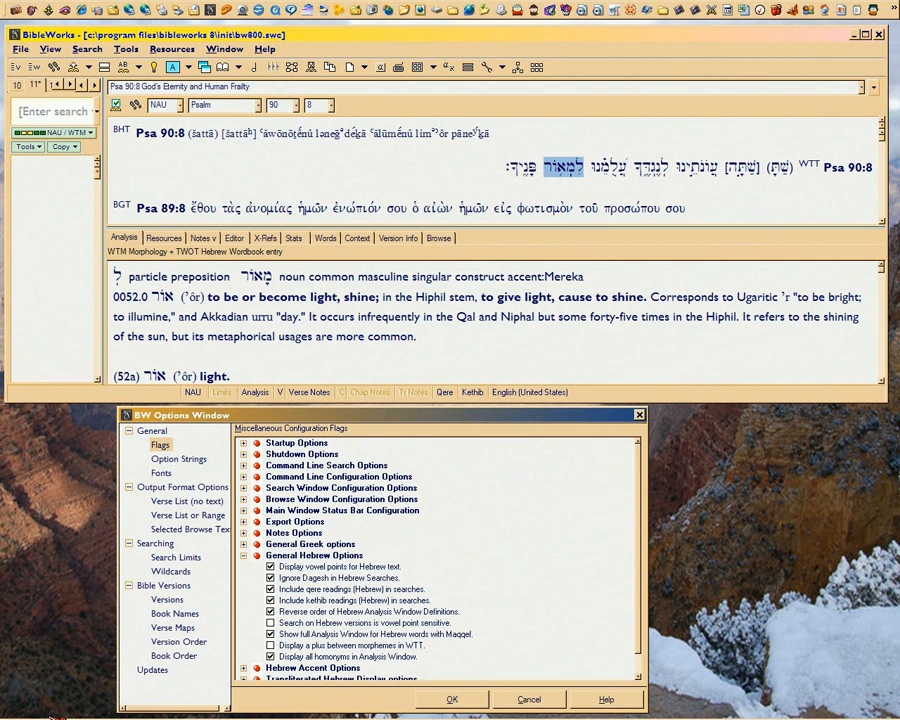
{"action": "left_click", "coordinate": [4, 713]}
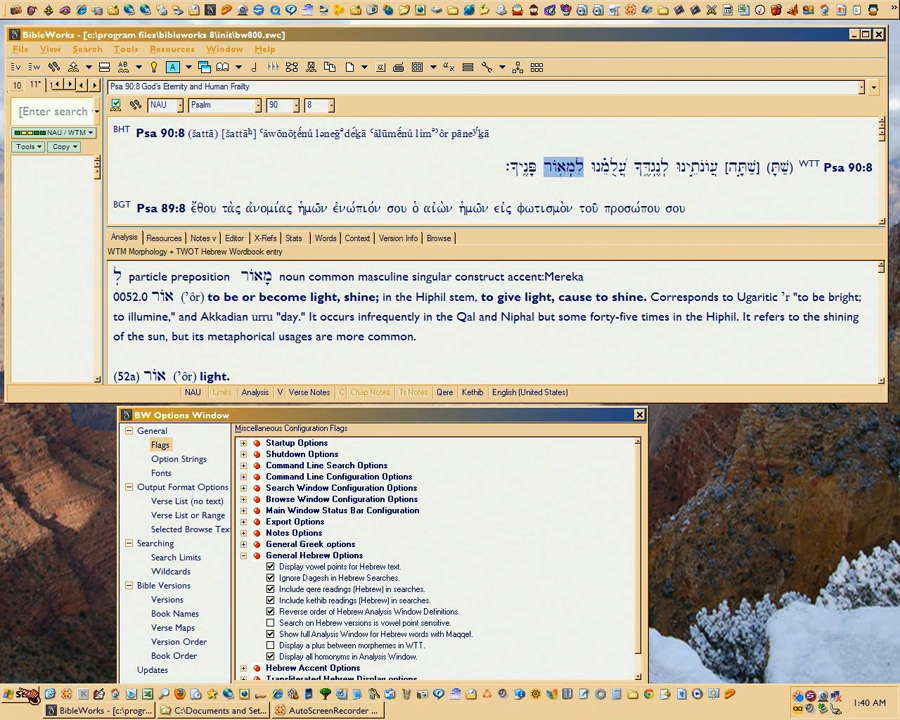
{"action": "left_click", "coordinate": [589, 172]}
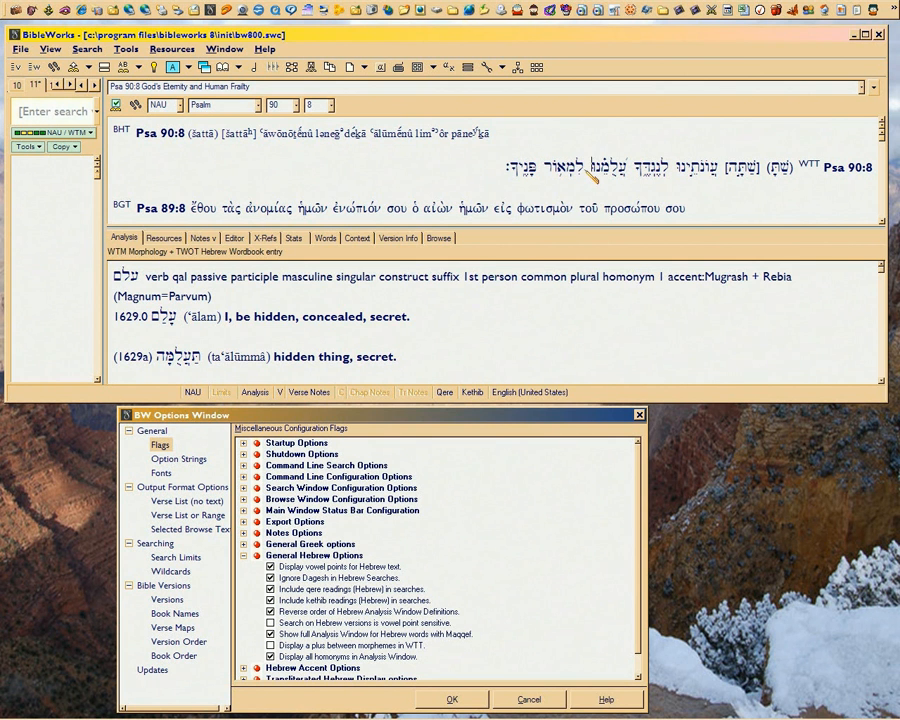
{"action": "left_click", "coordinate": [577, 170]}
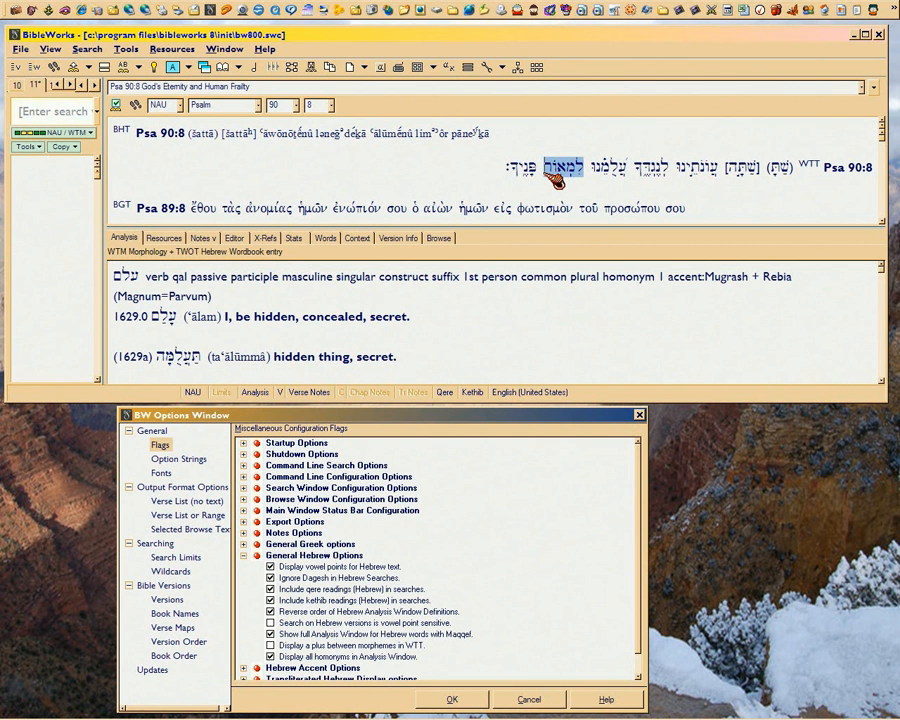
Toggle displaying all homonyms off and on, and examine the morphology entry for the WTT verse's third-to-last word
{"action": "left_click", "coordinate": [362, 657]}
{"action": "left_click", "coordinate": [362, 657]}
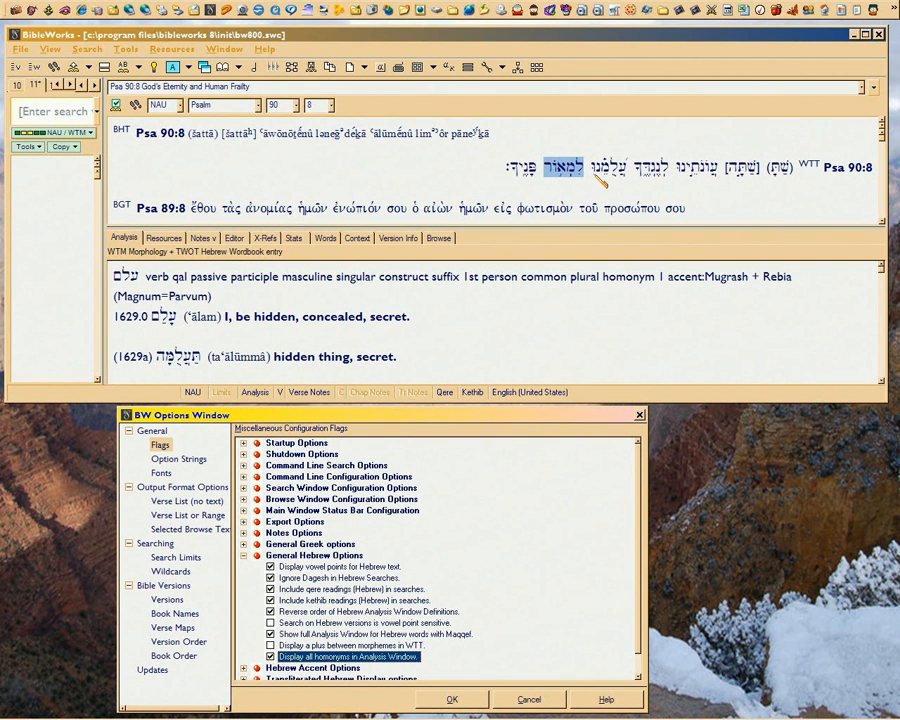
{"action": "left_click", "coordinate": [573, 280]}
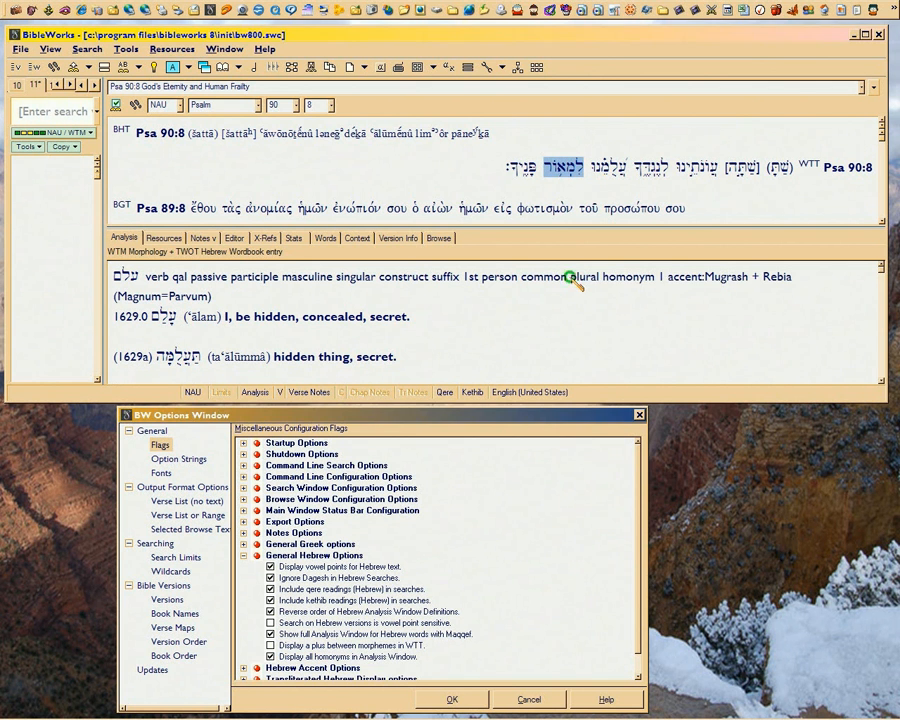
{"action": "left_click_drag", "start_coordinate": [571, 278], "coordinate": [803, 297]}
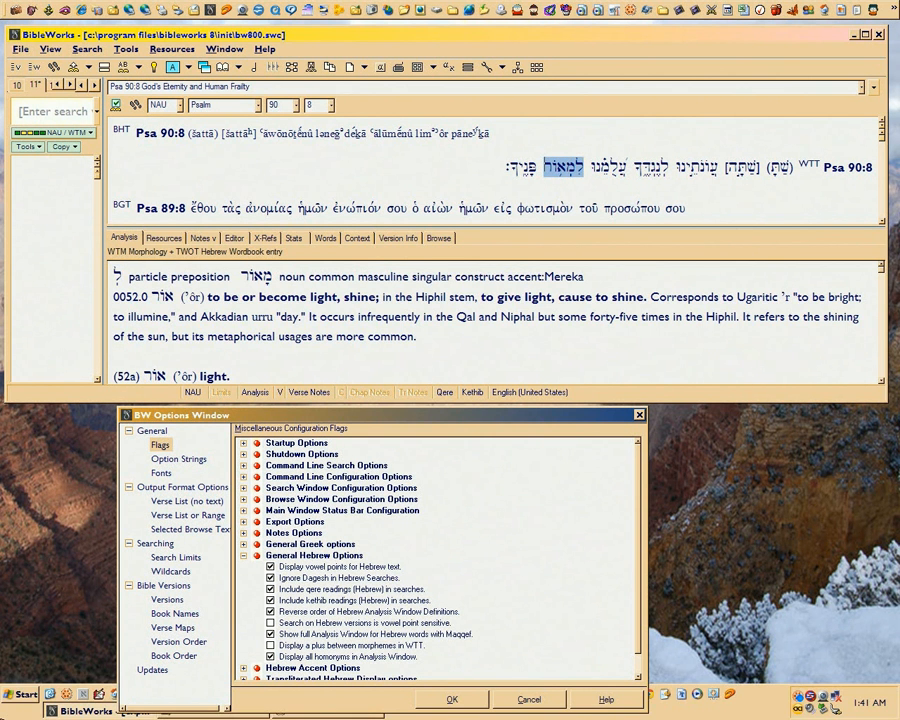
{"action": "left_click", "coordinate": [383, 657]}
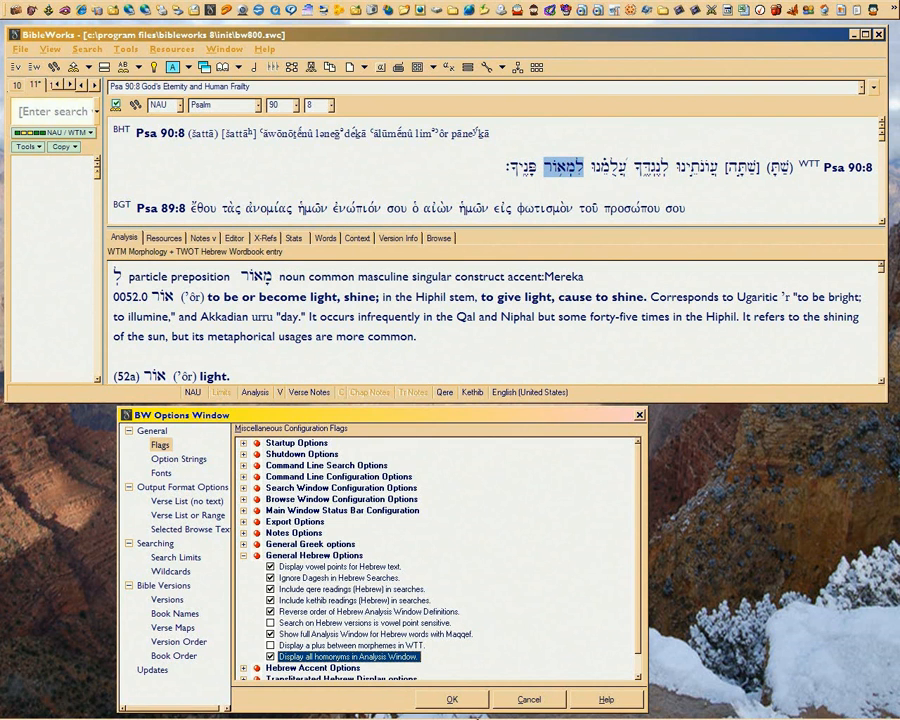
Toggle the Hebrew vowel points, Ignore Dagesh, qere readings and kethib readings flags off and on
{"action": "left_click", "coordinate": [396, 567]}
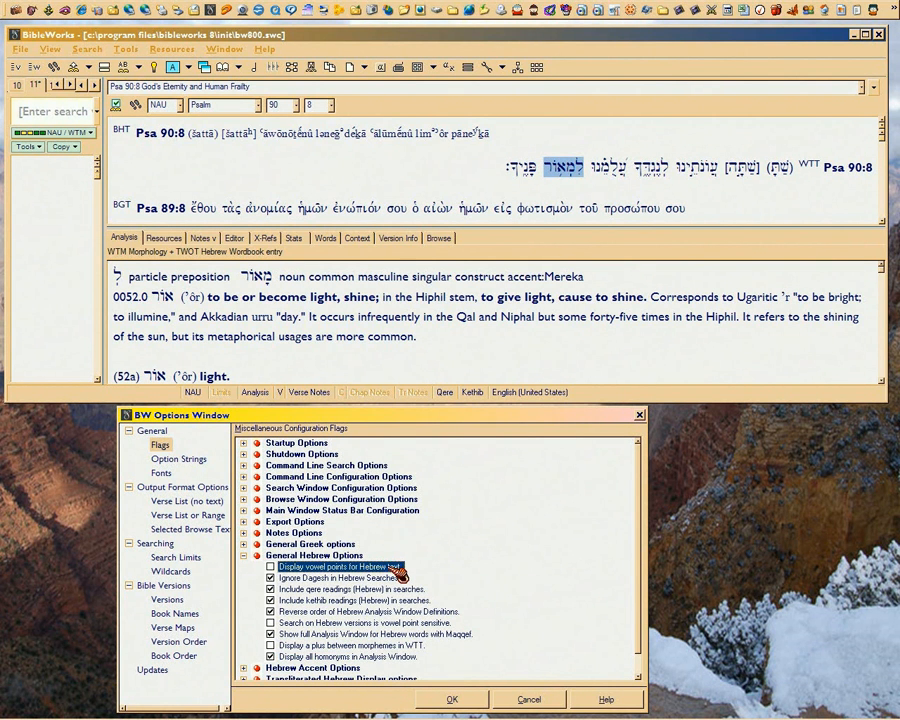
{"action": "left_click", "coordinate": [398, 567]}
{"action": "left_click", "coordinate": [378, 578]}
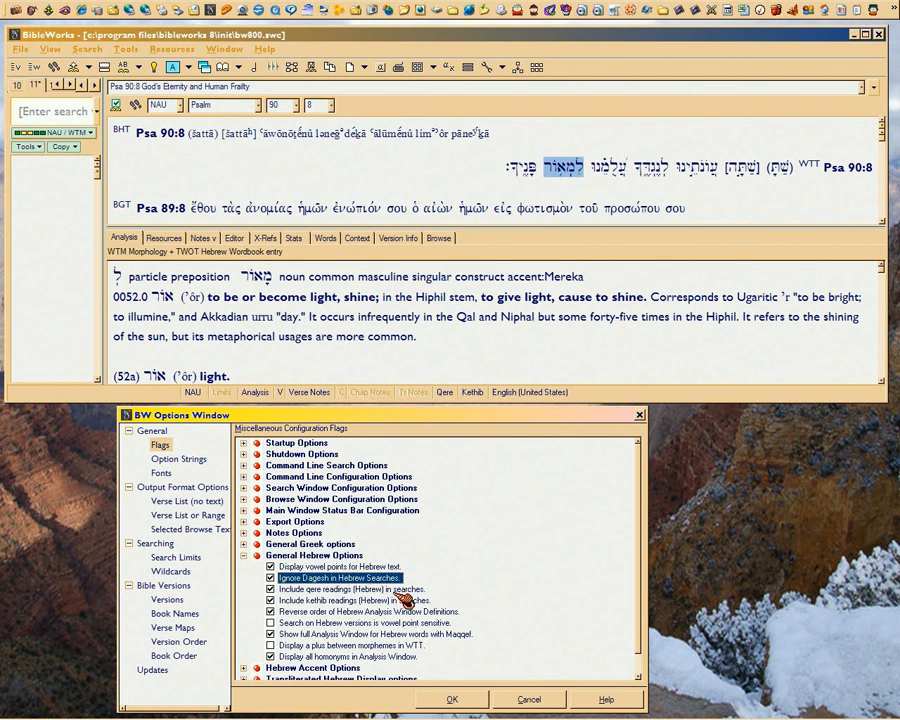
{"action": "left_click", "coordinate": [405, 590]}
{"action": "left_click", "coordinate": [406, 597]}
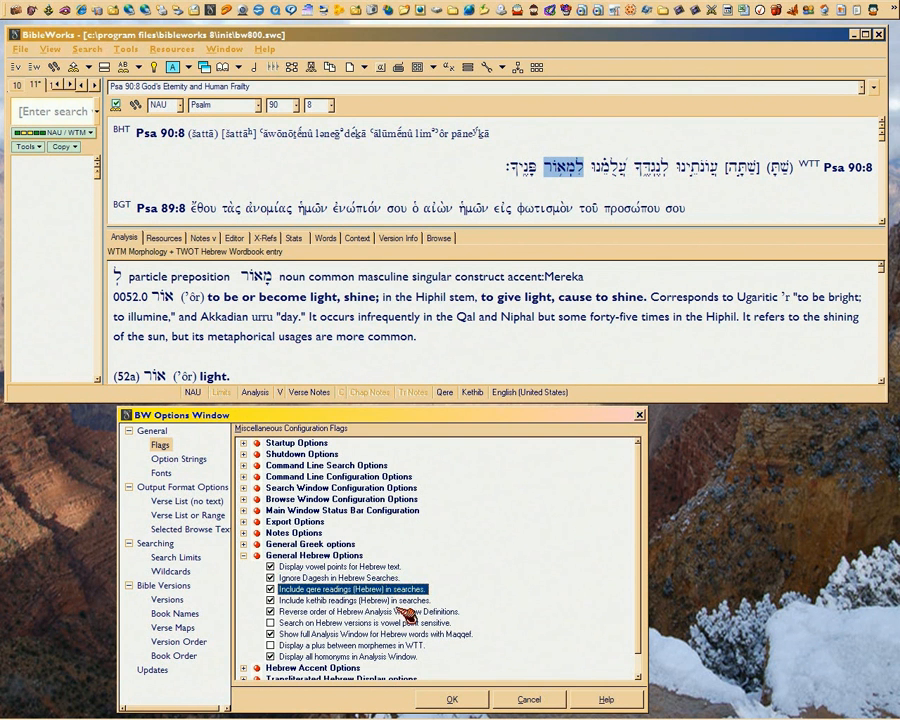
{"action": "left_click", "coordinate": [411, 600]}
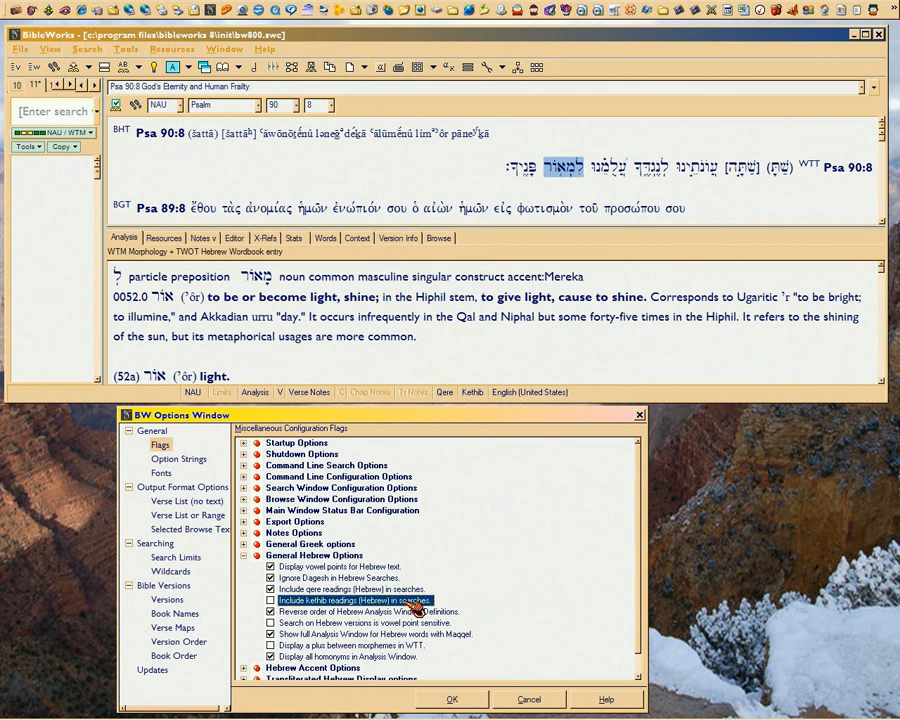
{"action": "left_click", "coordinate": [411, 600]}
Toggle the reversed definition order, vowel point sensitive search and full Maqqef analysis flags, restoring each one
{"action": "left_click", "coordinate": [425, 613]}
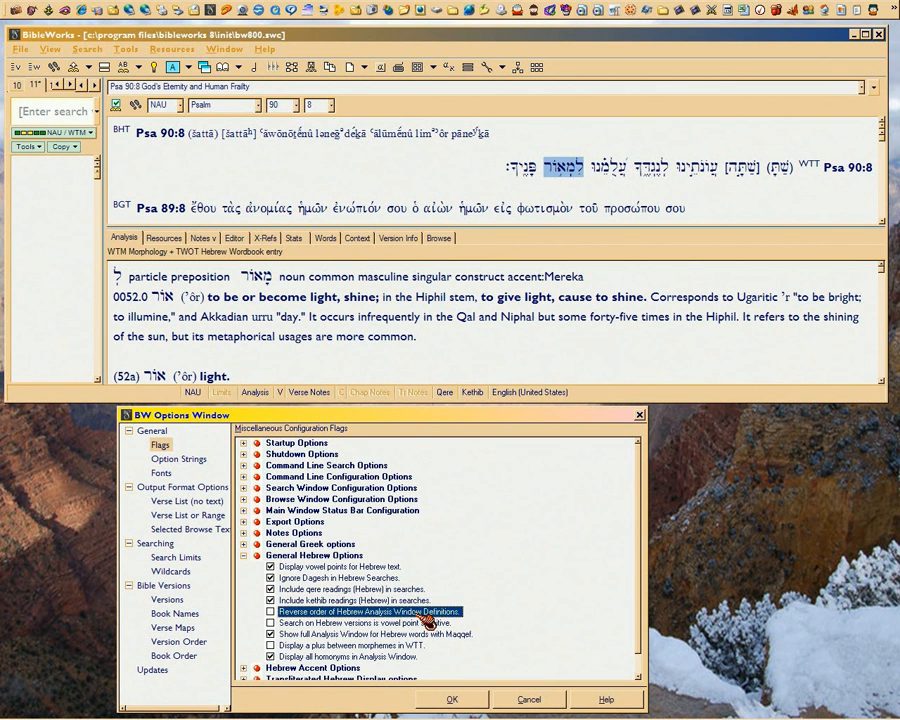
{"action": "left_click", "coordinate": [425, 613]}
{"action": "left_click", "coordinate": [426, 622]}
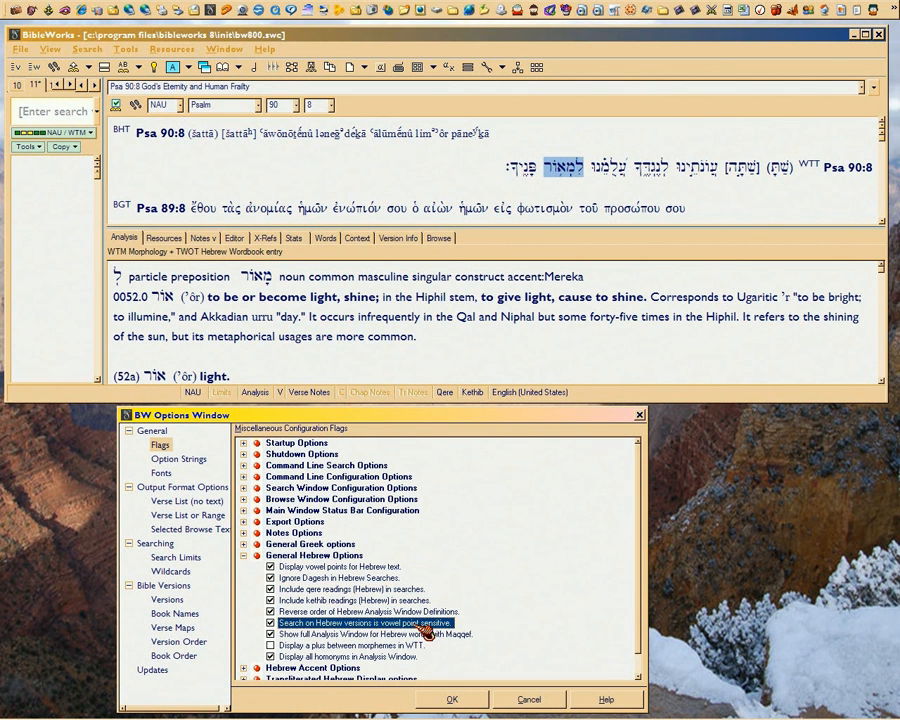
{"action": "left_click", "coordinate": [425, 625]}
{"action": "left_click", "coordinate": [413, 635]}
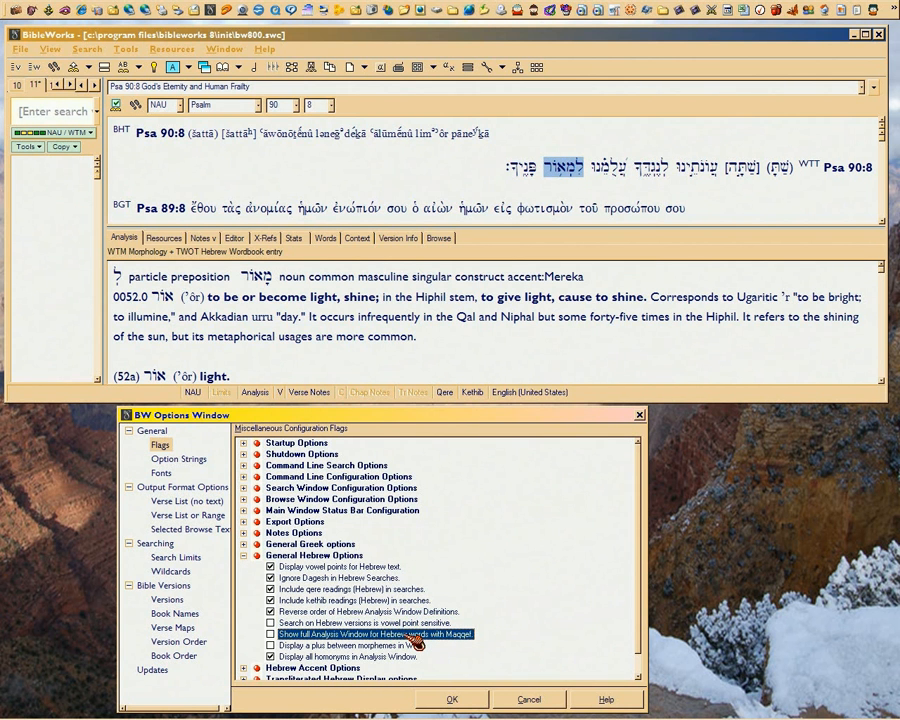
{"action": "left_click", "coordinate": [413, 637]}
Toggle the plus between morphemes in WTT on and off, and displaying all homonyms off and on
{"action": "left_click", "coordinate": [392, 646]}
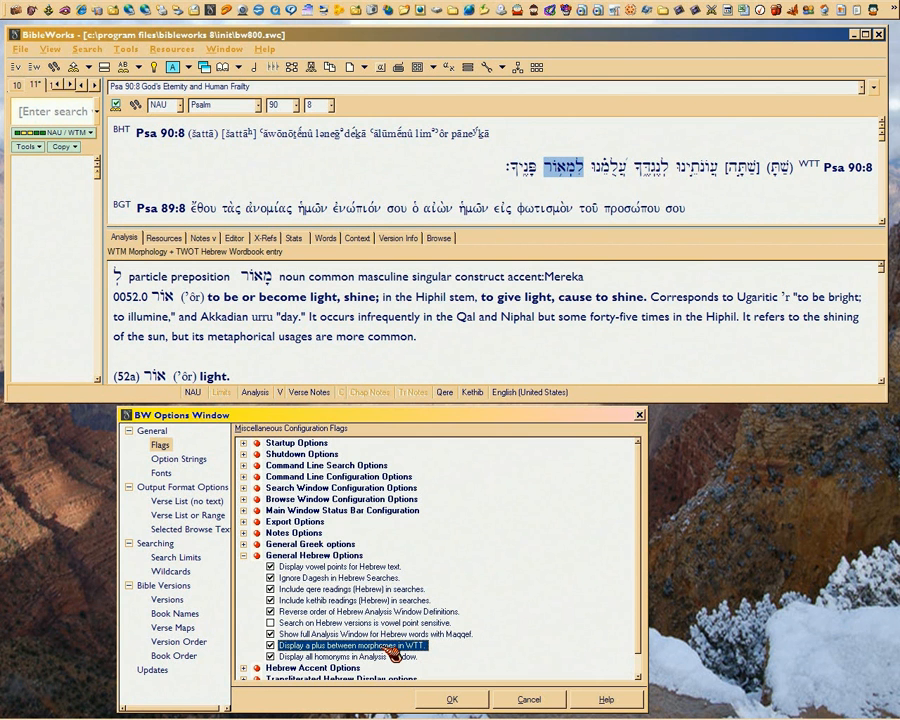
{"action": "left_click", "coordinate": [391, 651]}
{"action": "mouse_move", "coordinate": [391, 718]}
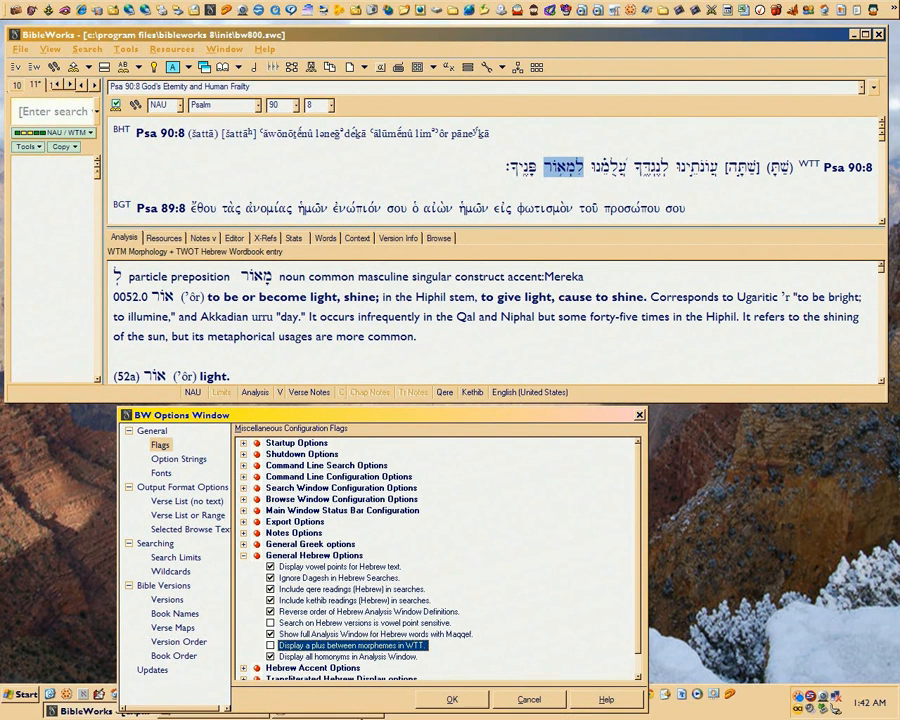
{"action": "left_click", "coordinate": [372, 658]}
{"action": "left_click", "coordinate": [373, 657]}
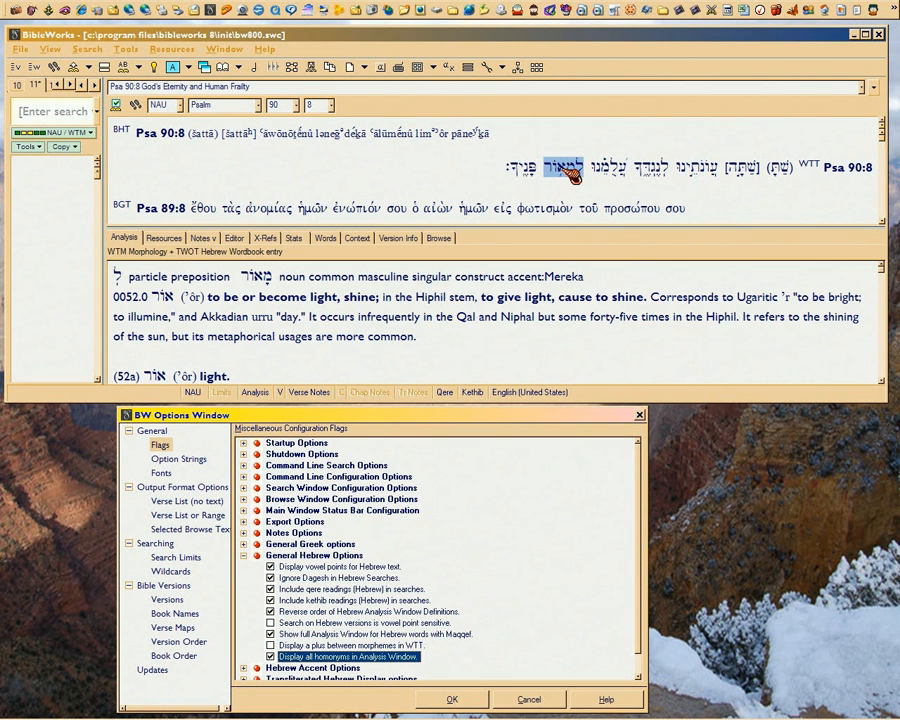
Examine the analysis of the WTT verse's third-to-last word, highlighting its lemma and the word "homonym"
{"action": "mouse_move", "coordinate": [648, 172]}
{"action": "mouse_move", "coordinate": [607, 175]}
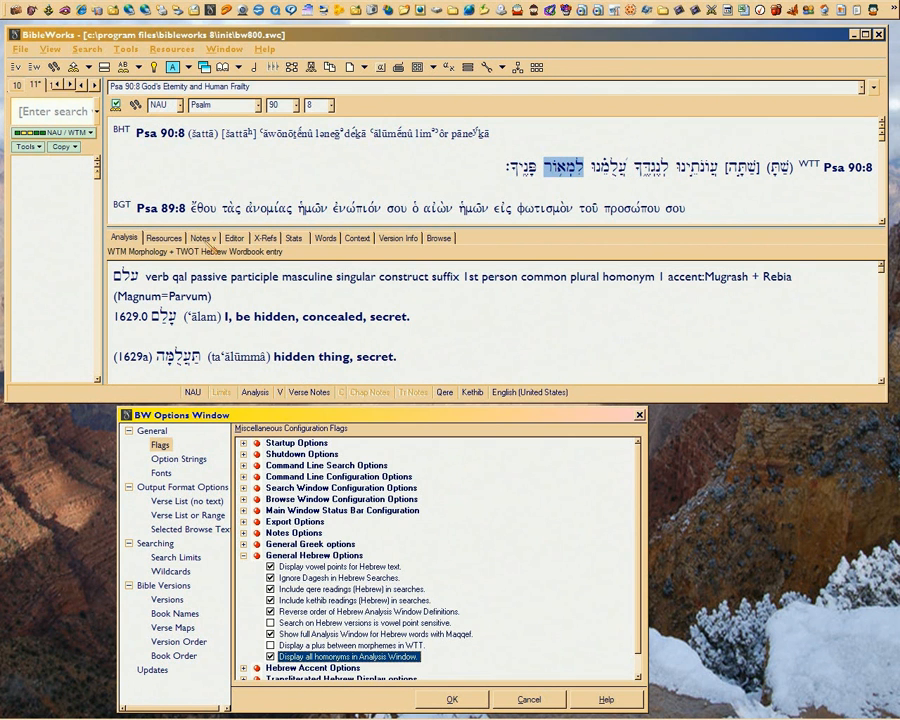
{"action": "left_click", "coordinate": [138, 278]}
{"action": "double_click", "coordinate": [140, 279]}
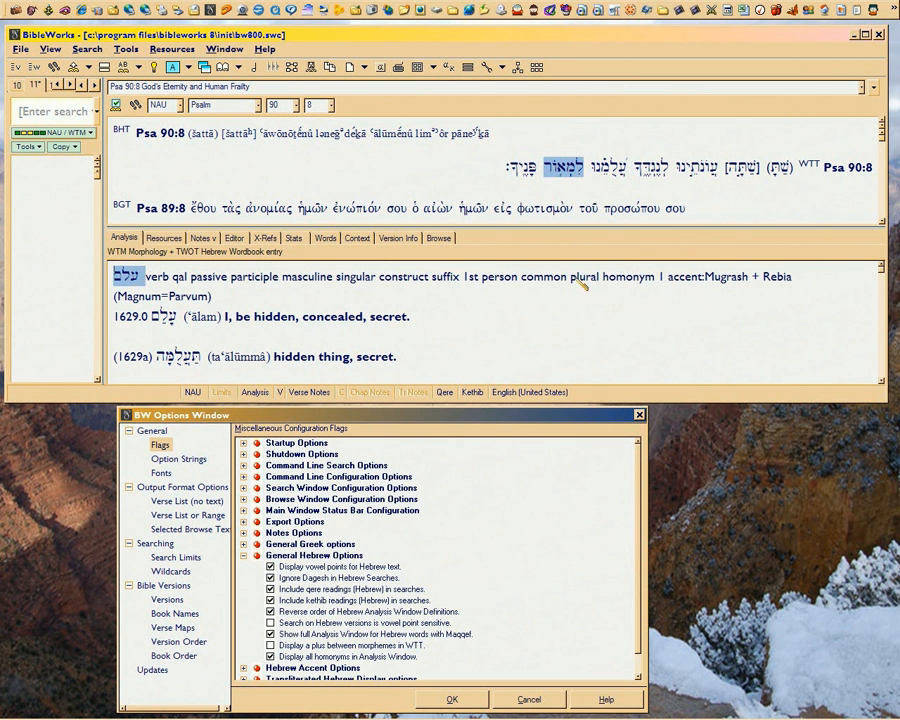
{"action": "left_click_drag", "start_coordinate": [604, 279], "coordinate": [655, 279]}
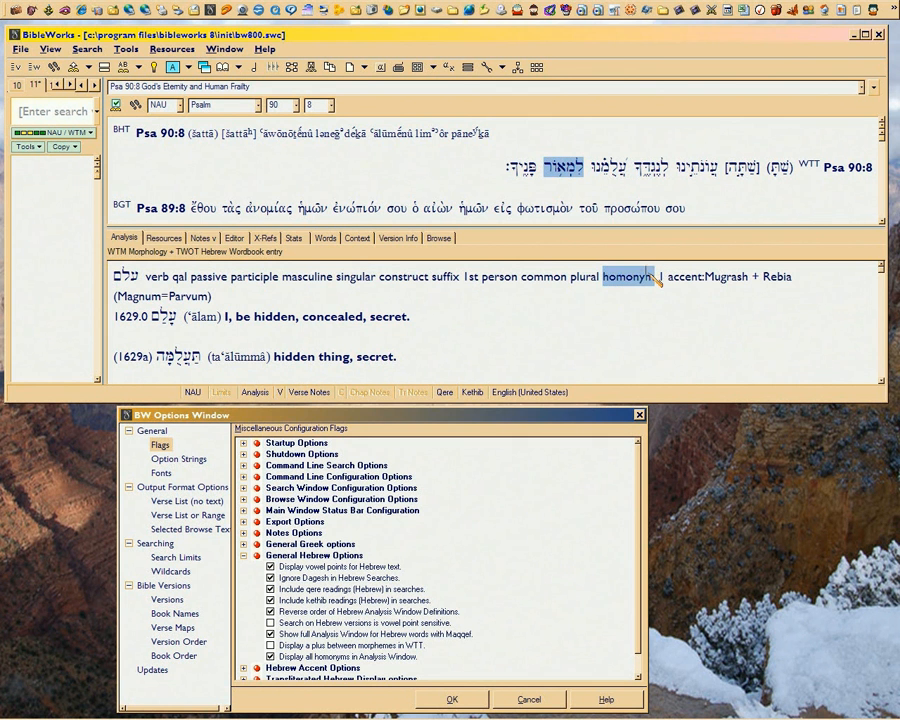
{"action": "left_click", "coordinate": [372, 656]}
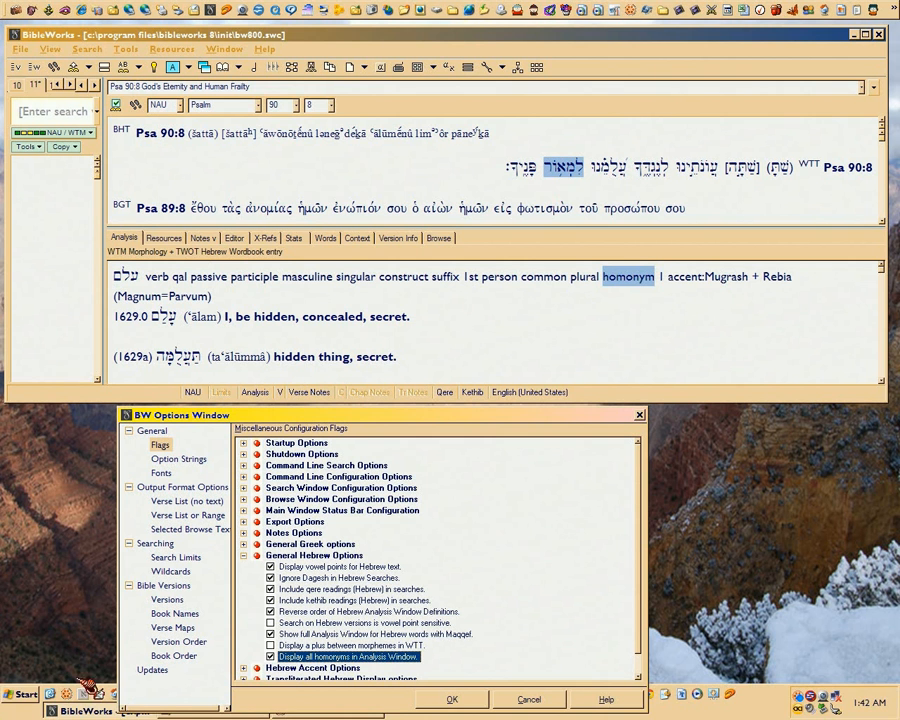
Expand Hebrew Accent Options, and toggle permitting accent code searching in Hebrew morph. versions off and on
{"action": "left_click", "coordinate": [302, 669]}
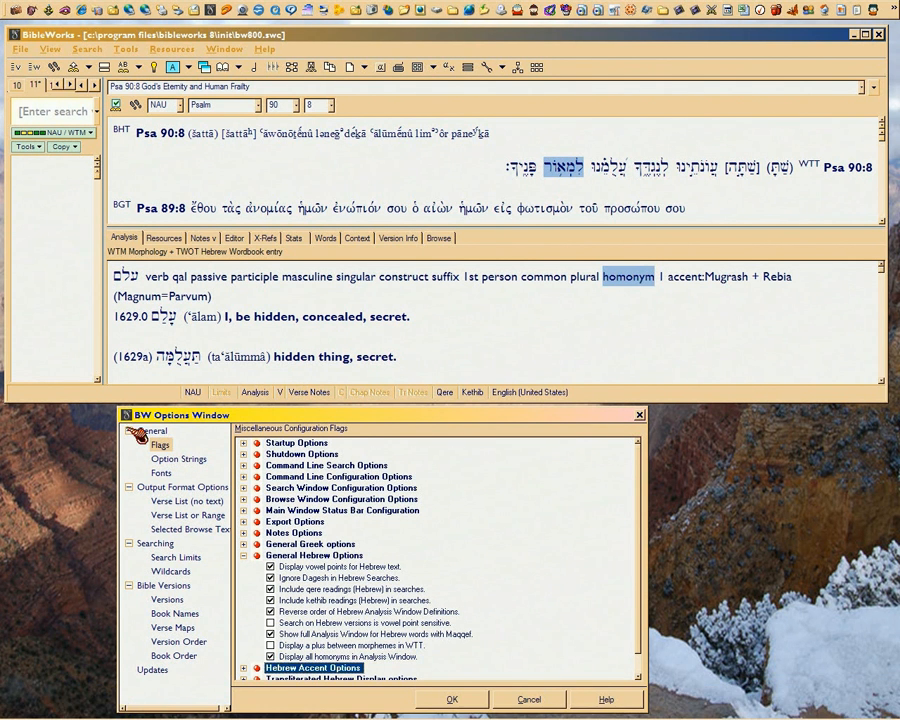
{"action": "left_click", "coordinate": [243, 668]}
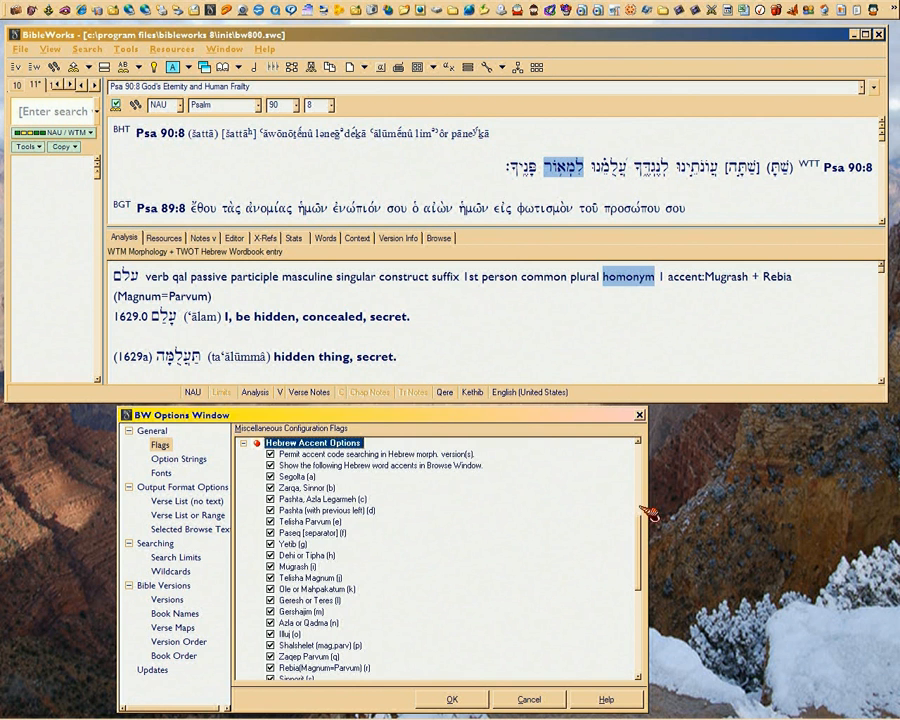
{"action": "left_click", "coordinate": [270, 454]}
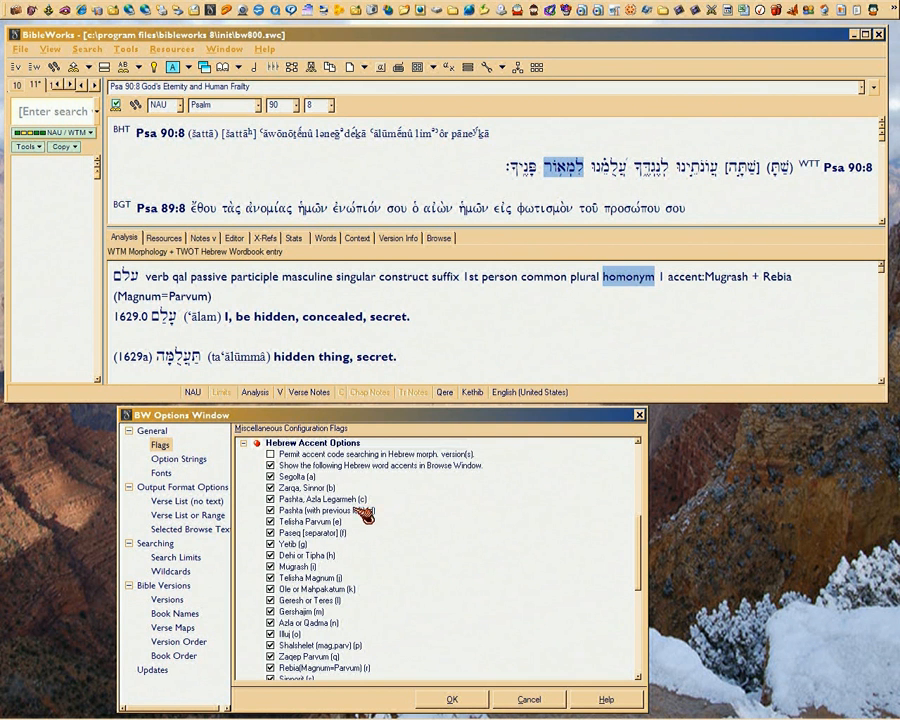
{"action": "left_click", "coordinate": [358, 503]}
{"action": "left_click", "coordinate": [358, 503]}
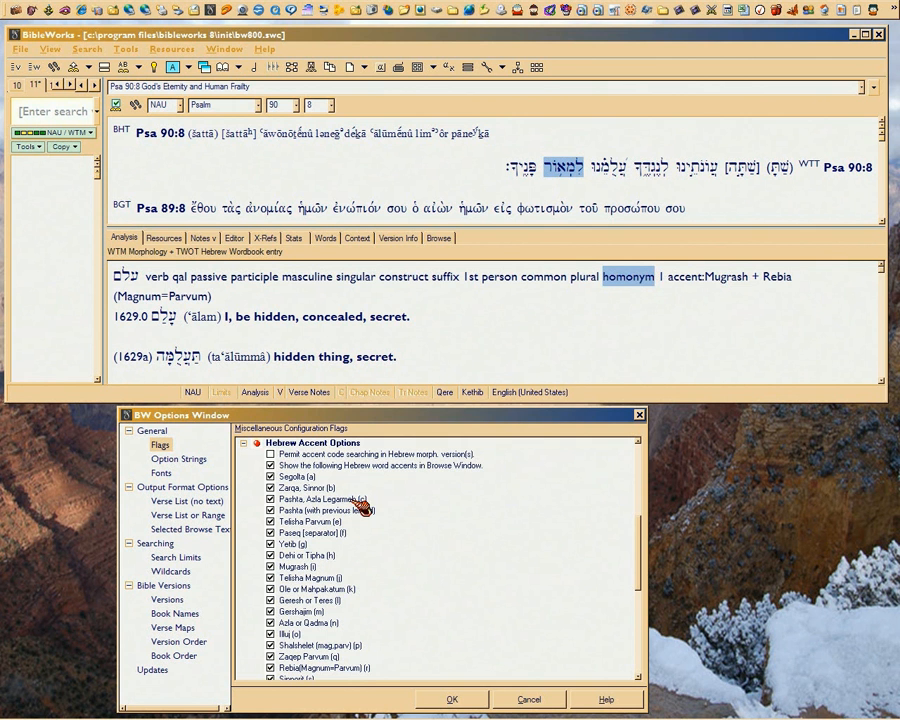
{"action": "left_click", "coordinate": [271, 454]}
{"action": "left_click", "coordinate": [271, 454]}
{"action": "left_click", "coordinate": [270, 454]}
Toggle showing the Hebrew word accents in the Browse Window and the Segolta (a) accent off and on
{"action": "mouse_move", "coordinate": [648, 558]}
{"action": "left_mouse_down"}
{"action": "mouse_move", "coordinate": [647, 638]}
{"action": "mouse_move", "coordinate": [645, 498]}
{"action": "mouse_move", "coordinate": [648, 560]}
{"action": "mouse_move", "coordinate": [643, 545]}
{"action": "left_mouse_up"}
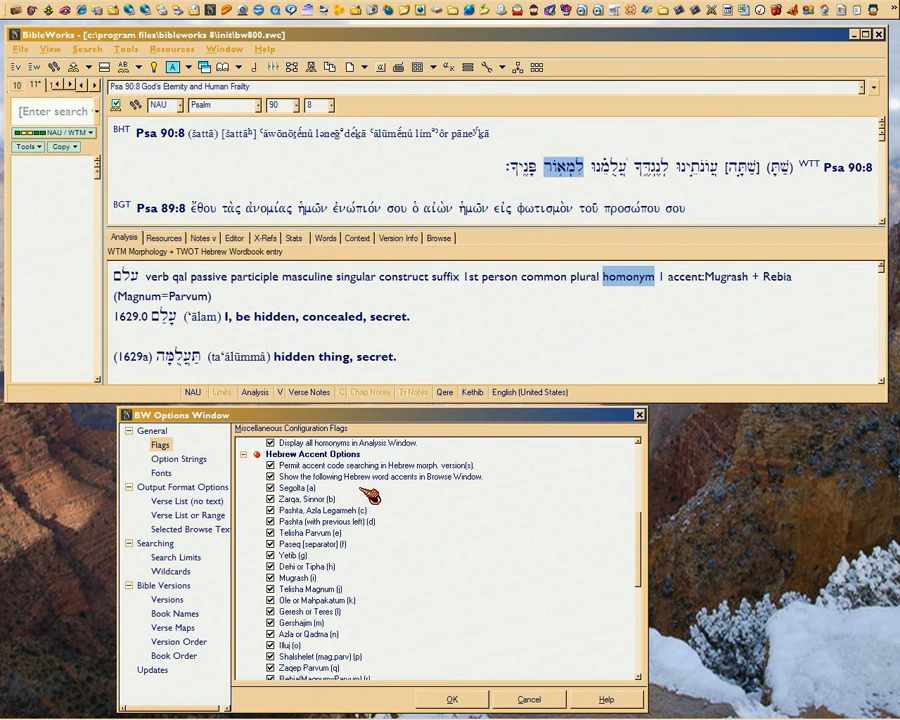
{"action": "left_click", "coordinate": [269, 477]}
{"action": "left_click", "coordinate": [270, 477]}
{"action": "left_click", "coordinate": [270, 488]}
{"action": "left_click", "coordinate": [270, 488]}
{"action": "mouse_move", "coordinate": [638, 530]}
{"action": "left_mouse_down"}
{"action": "mouse_move", "coordinate": [648, 632]}
{"action": "mouse_move", "coordinate": [641, 494]}
{"action": "mouse_move", "coordinate": [640, 536]}
{"action": "left_mouse_up"}
{"action": "left_click", "coordinate": [346, 516]}
{"action": "left_click", "coordinate": [340, 513]}
{"action": "scroll", "coordinate": [638, 538], "scroll_direction": "up", "scroll_amount": 1}
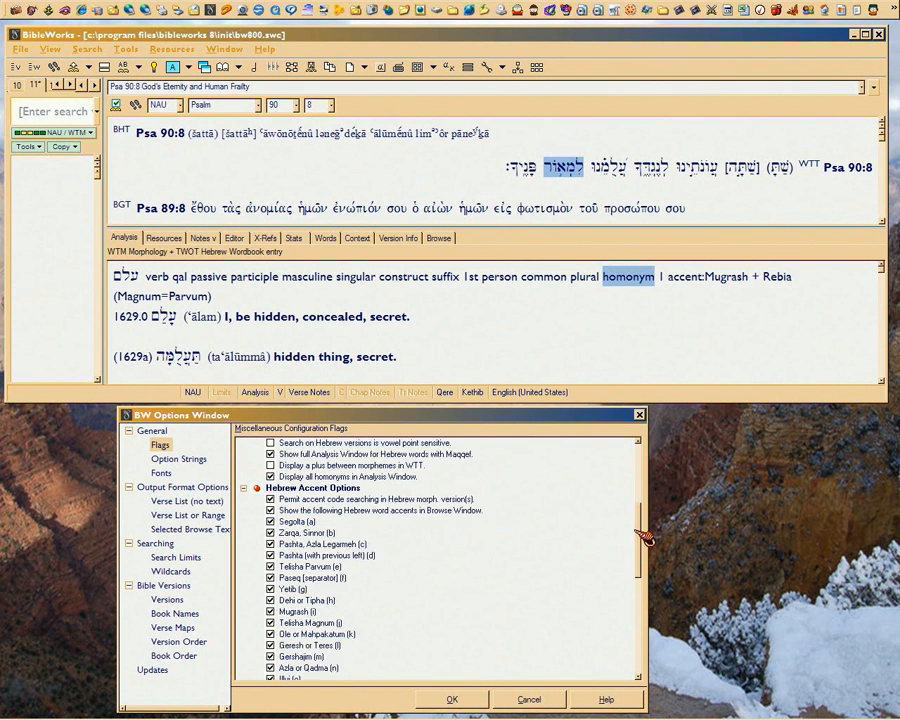
Toggle the Uncertain and Very Uncertain accent flags at the end of the Hebrew Accent Options off and on
{"action": "left_click_drag", "start_coordinate": [646, 540], "coordinate": [639, 692]}
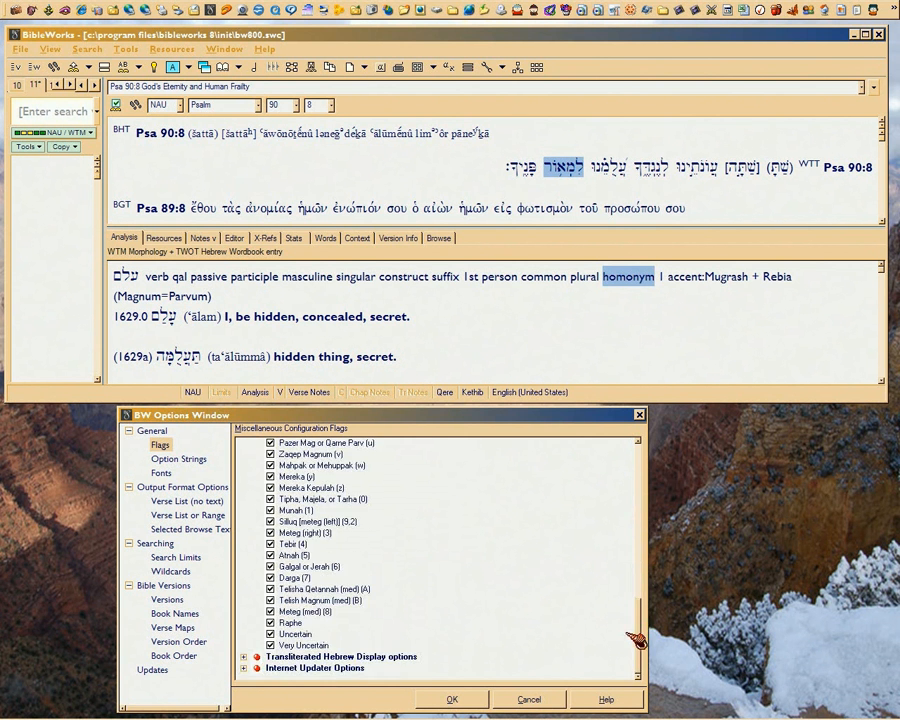
{"action": "left_click", "coordinate": [296, 634]}
{"action": "left_click", "coordinate": [296, 634]}
{"action": "left_click", "coordinate": [298, 645]}
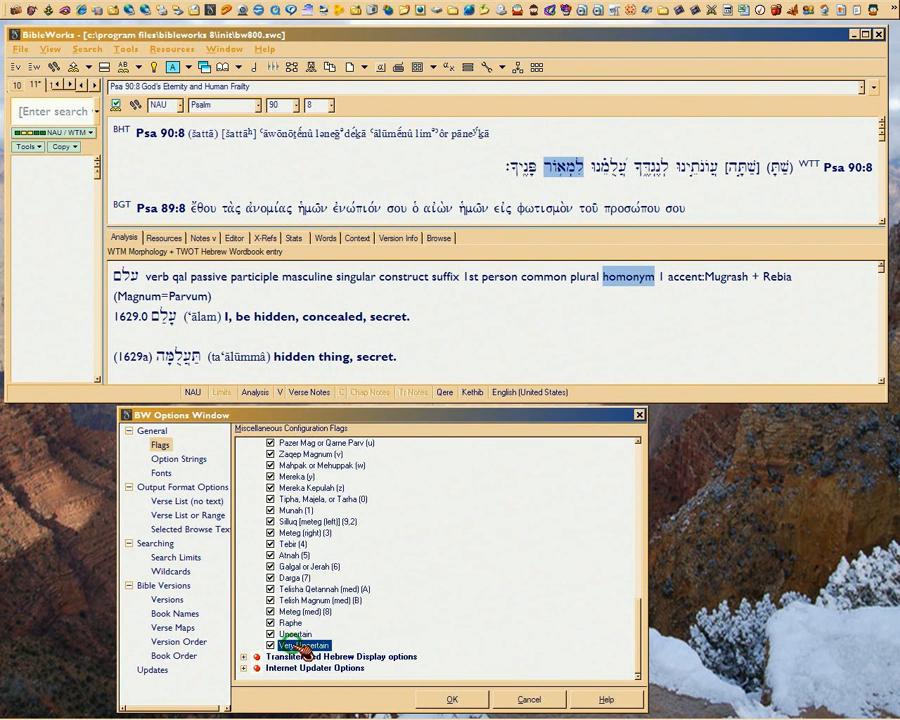
{"action": "left_click", "coordinate": [298, 645]}
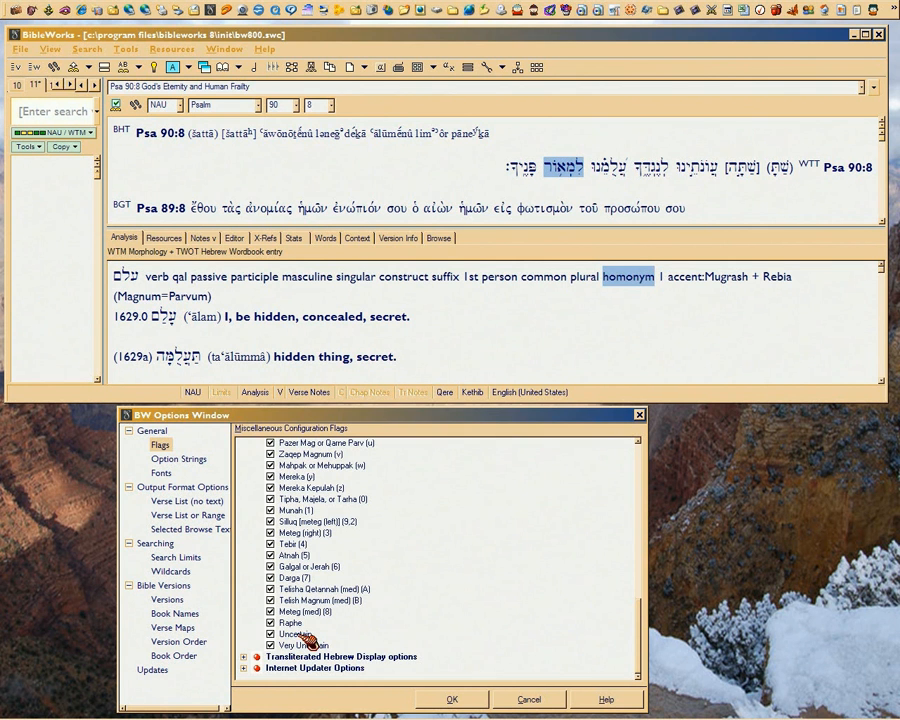
{"action": "left_click", "coordinate": [303, 635]}
{"action": "left_click", "coordinate": [303, 635]}
Expand Transliterated Hebrew Display options, and highlight the whole BHT transliteration of Psalm 90:8
{"action": "left_click", "coordinate": [243, 657]}
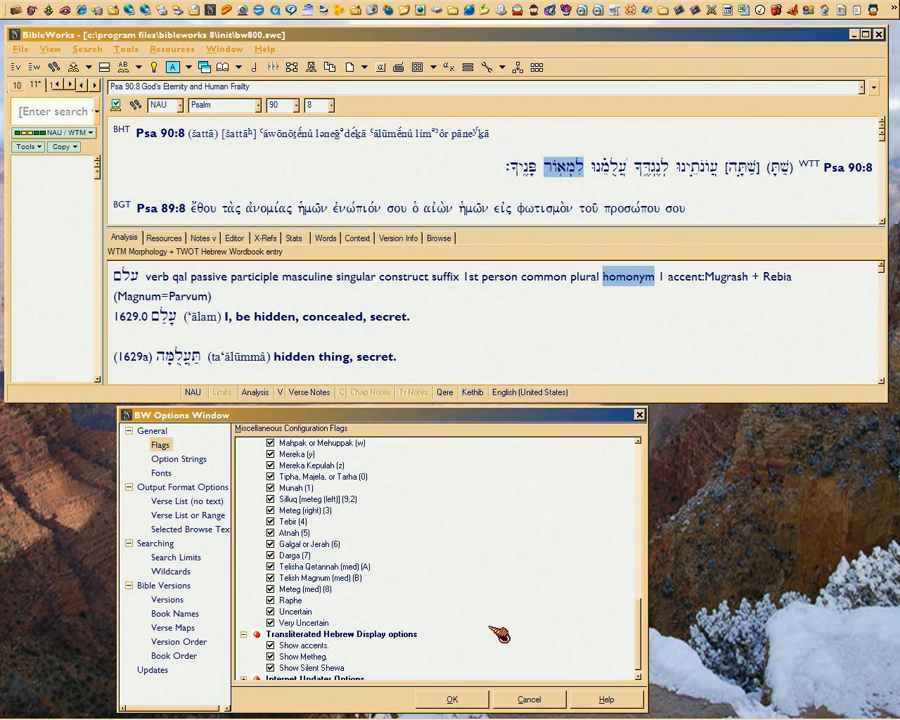
{"action": "left_click", "coordinate": [325, 131]}
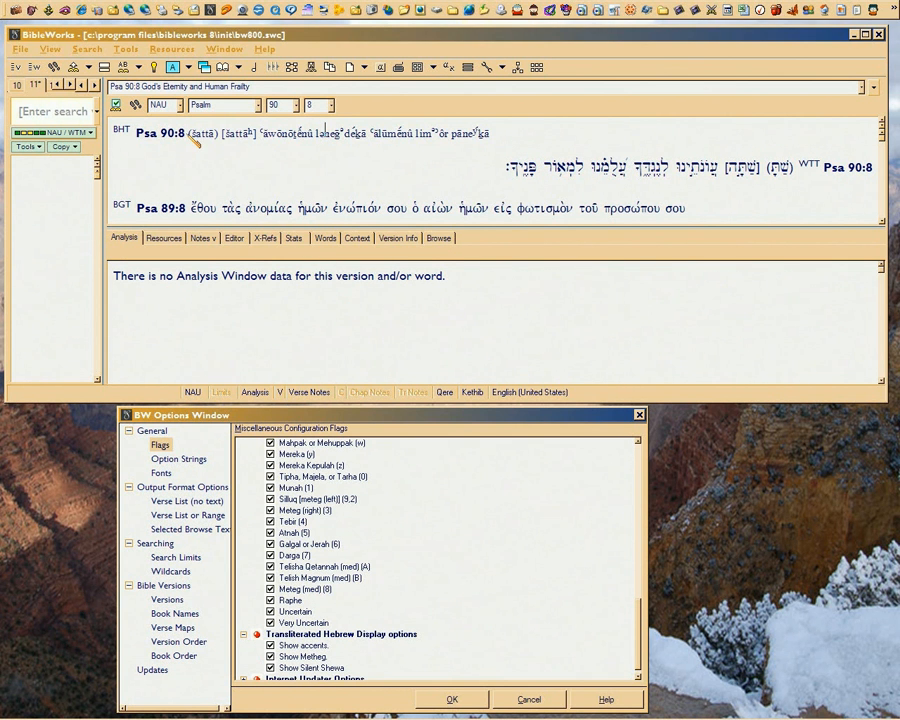
{"action": "left_click_drag", "start_coordinate": [186, 135], "coordinate": [497, 137]}
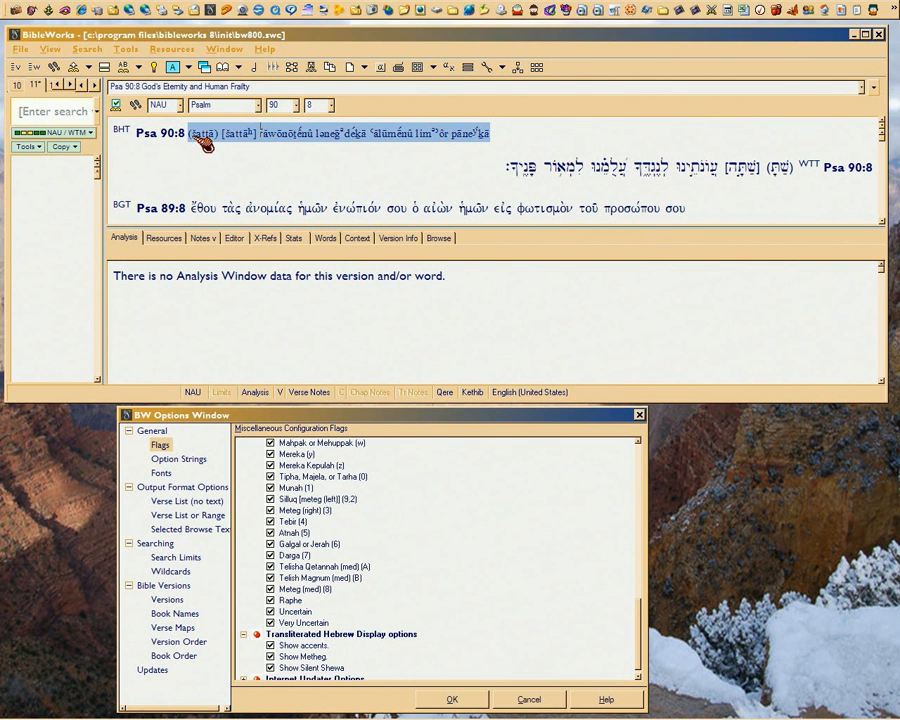
Highlight the whole BHT transliteration of Psalm 90:8 repeatedly for comparison with the WTT Hebrew line
{"action": "left_click", "coordinate": [300, 153]}
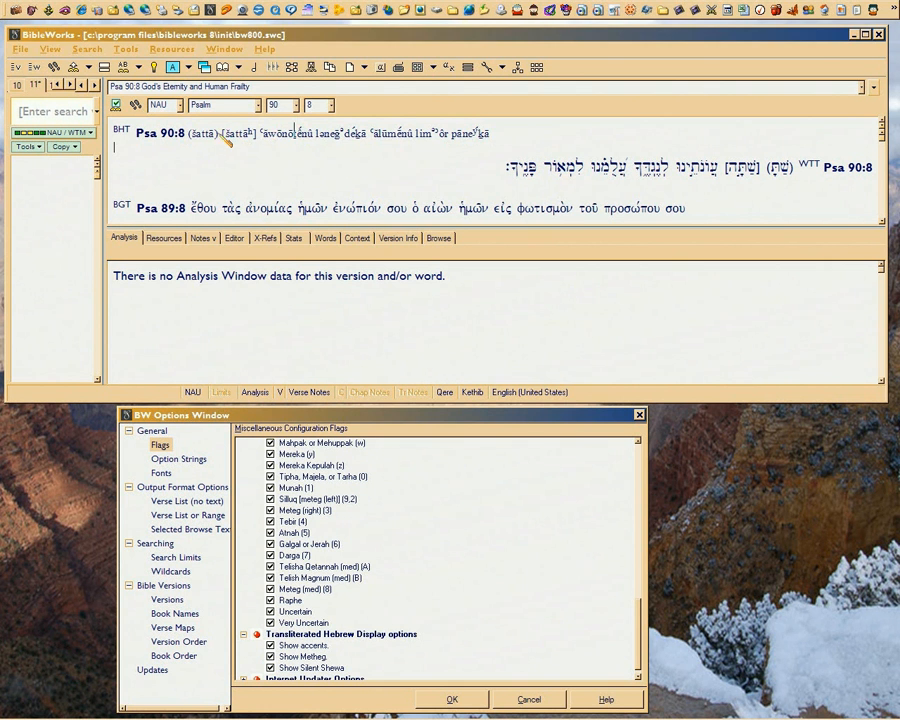
{"action": "left_click_drag", "start_coordinate": [187, 133], "coordinate": [489, 135]}
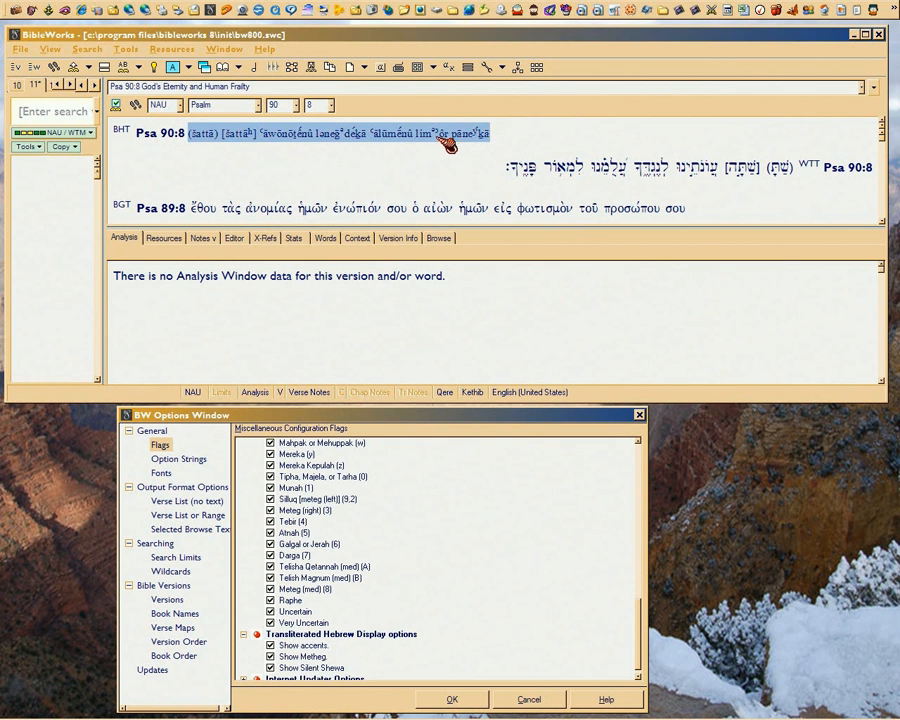
{"action": "mouse_move", "coordinate": [497, 165]}
{"action": "left_click", "coordinate": [458, 150]}
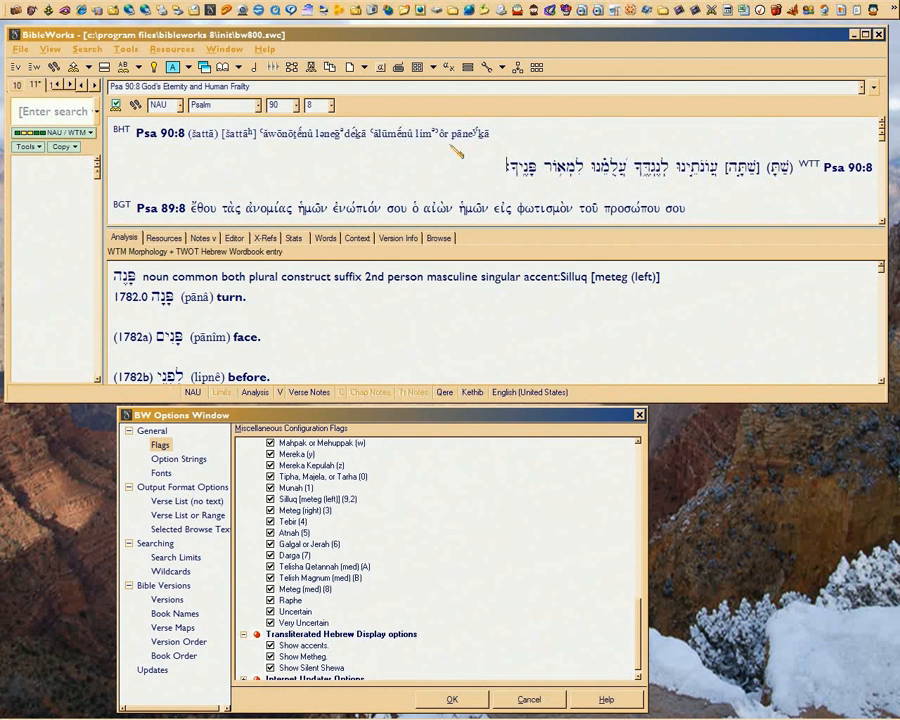
{"action": "left_click_drag", "start_coordinate": [188, 134], "coordinate": [493, 143]}
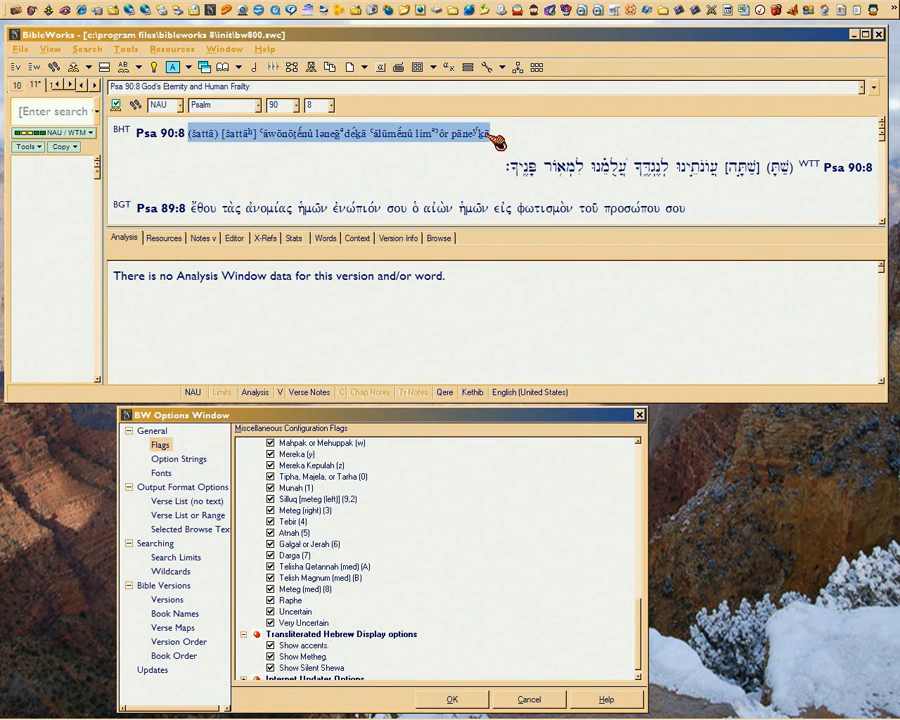
Compare the last word of the WTT Hebrew text with the highlighted BHT transliteration, ending with the cursor in that Hebrew word
{"action": "mouse_move", "coordinate": [518, 173]}
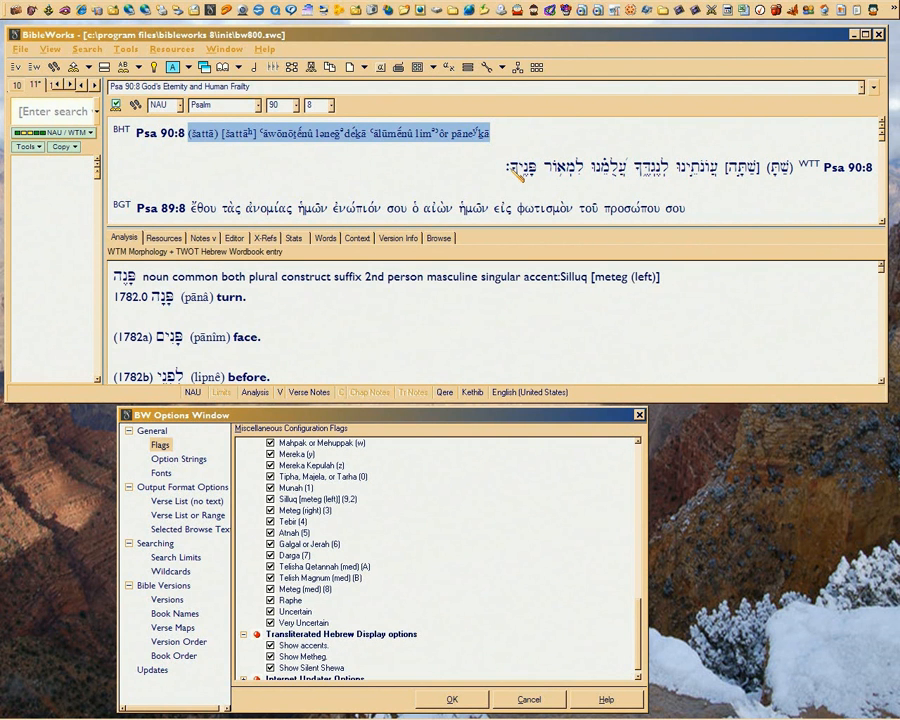
{"action": "left_click", "coordinate": [516, 172]}
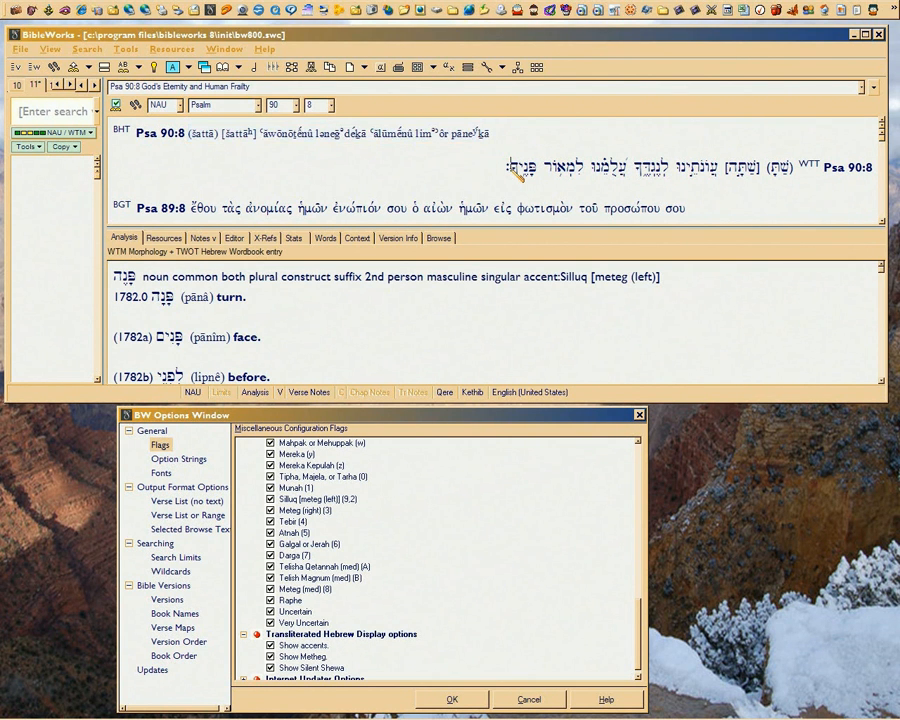
{"action": "mouse_move", "coordinate": [478, 138]}
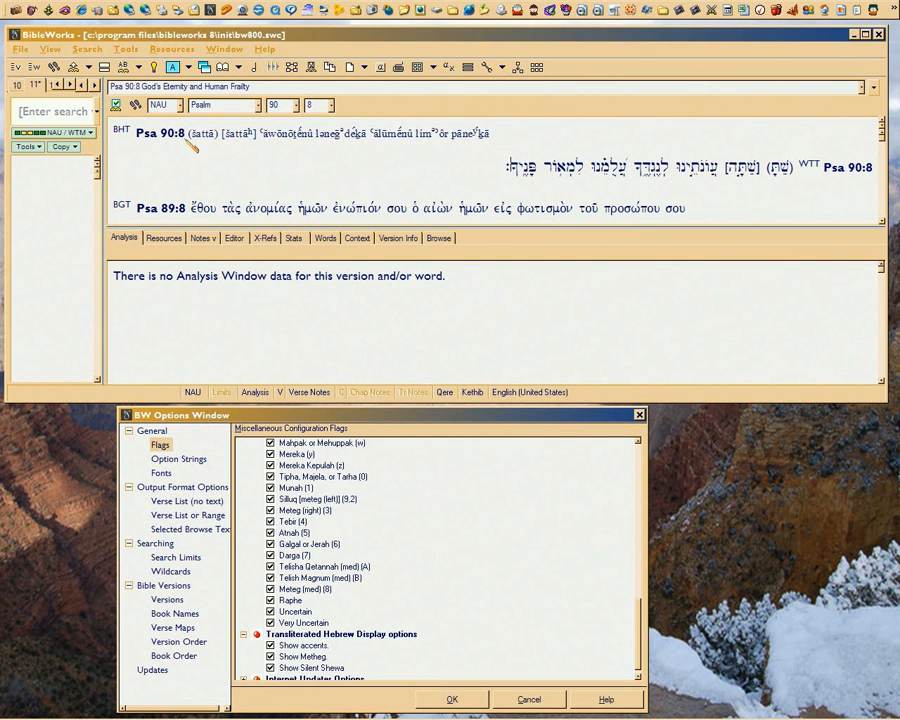
{"action": "left_click_drag", "start_coordinate": [188, 134], "coordinate": [492, 143]}
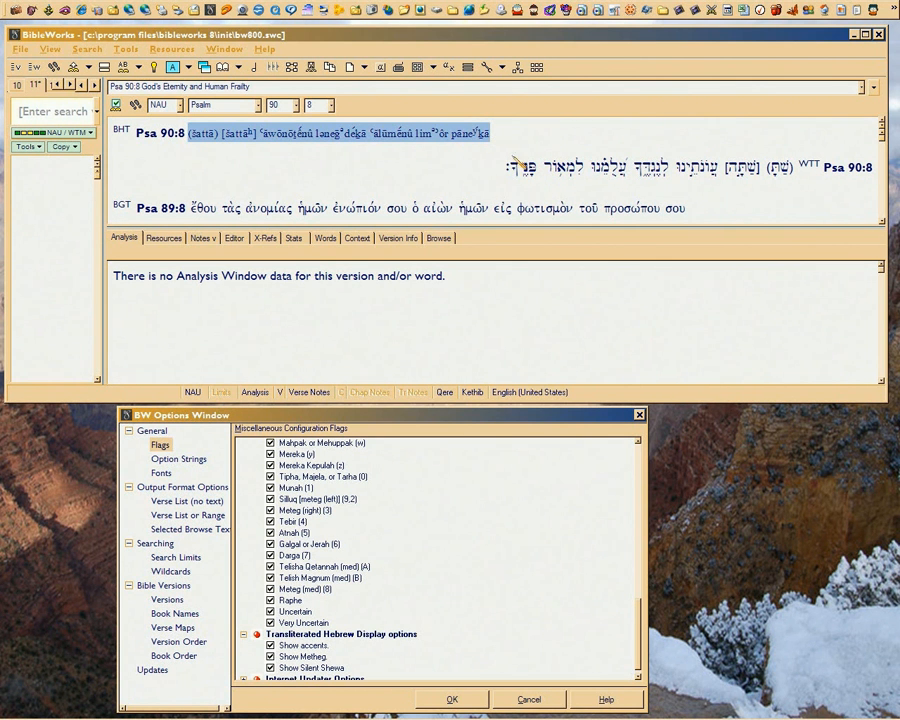
{"action": "mouse_move", "coordinate": [513, 174]}
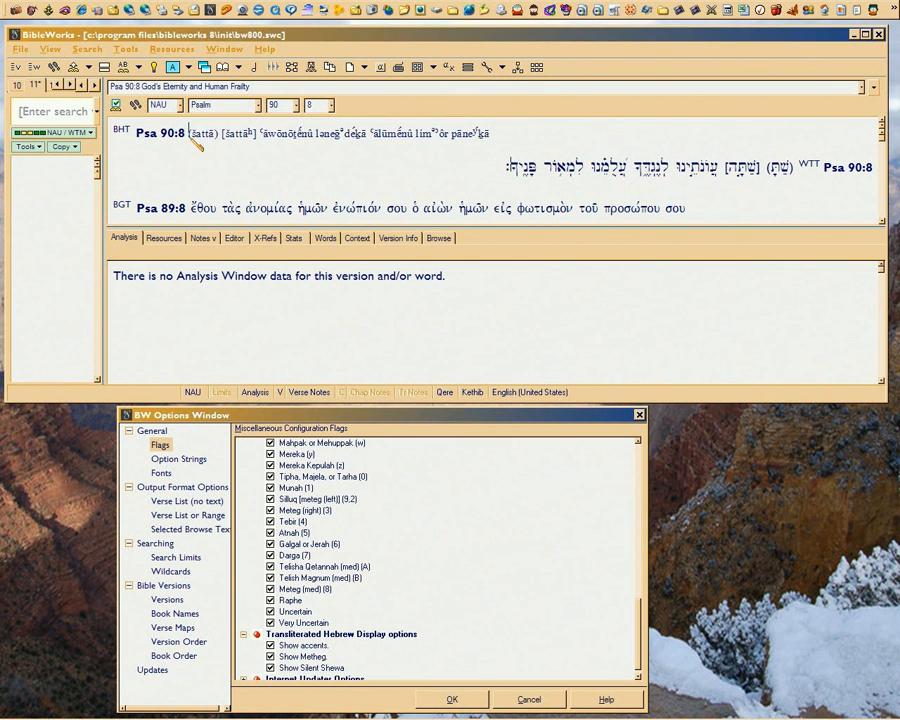
{"action": "left_click_drag", "start_coordinate": [189, 134], "coordinate": [490, 137]}
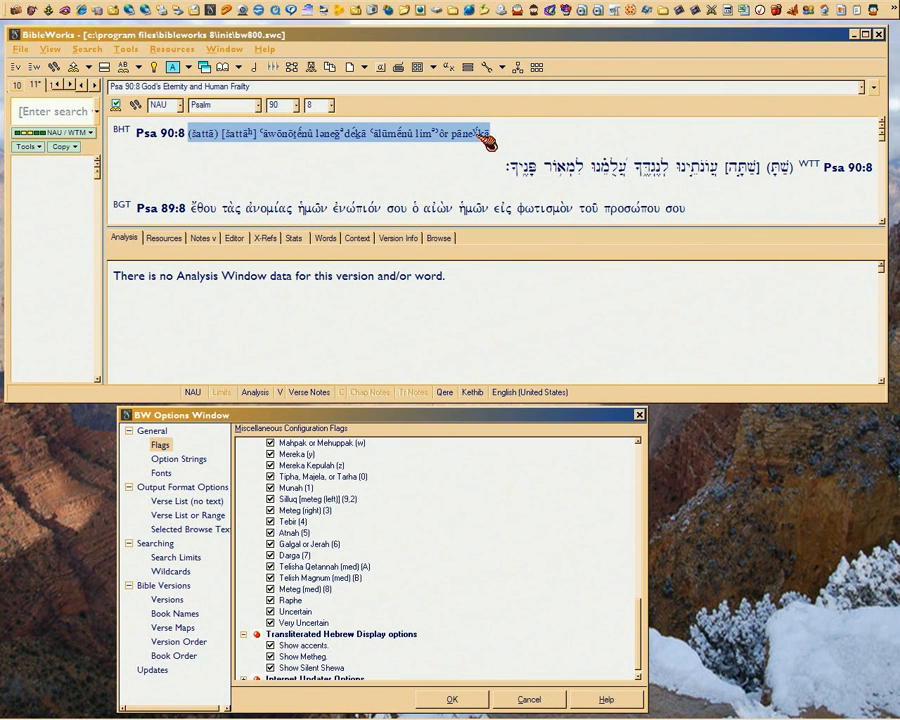
{"action": "left_click", "coordinate": [476, 132]}
{"action": "left_click", "coordinate": [514, 172]}
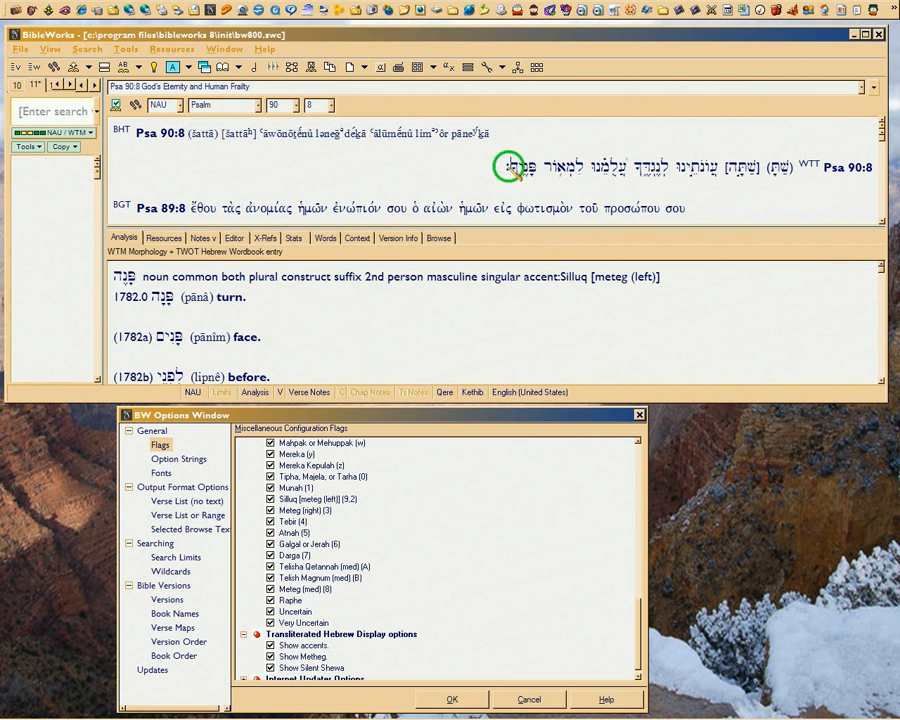
Highlight the letter š opening the first BHT word and the superscript h ending the second one
{"action": "left_click", "coordinate": [195, 135]}
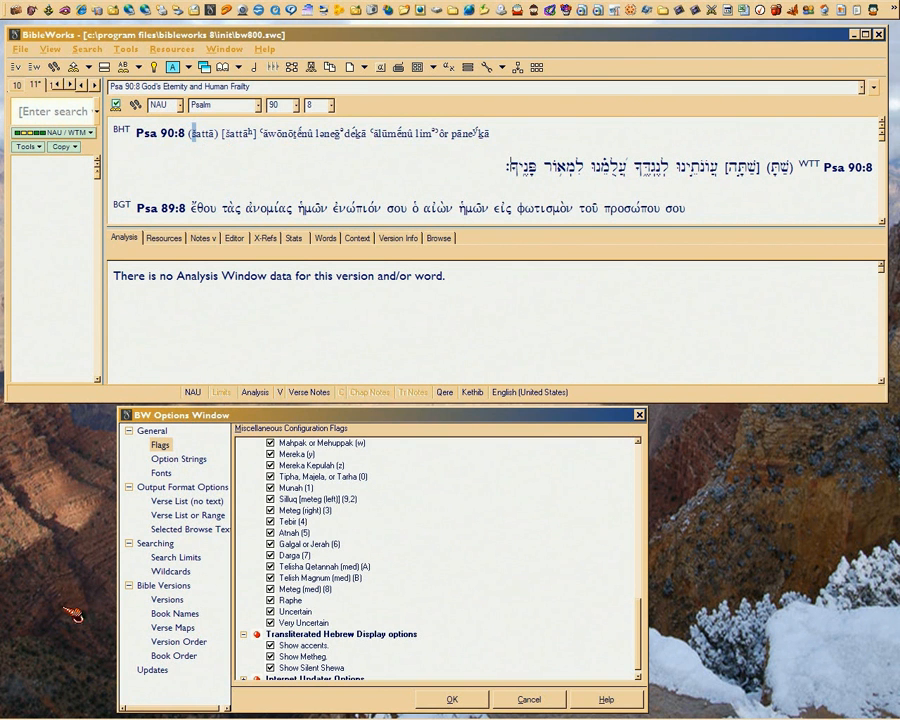
{"action": "mouse_move", "coordinate": [5, 716]}
{"action": "left_click", "coordinate": [190, 136]}
{"action": "left_click", "coordinate": [192, 137]}
{"action": "left_click_drag", "start_coordinate": [191, 137], "coordinate": [196, 136]}
{"action": "left_click", "coordinate": [251, 136]}
{"action": "left_click_drag", "start_coordinate": [252, 136], "coordinate": [244, 136]}
Highlight the first transliterated word, šattā, in the BHT line of Psalm 90:8
{"action": "left_click", "coordinate": [190, 136]}
{"action": "left_click", "coordinate": [200, 136]}
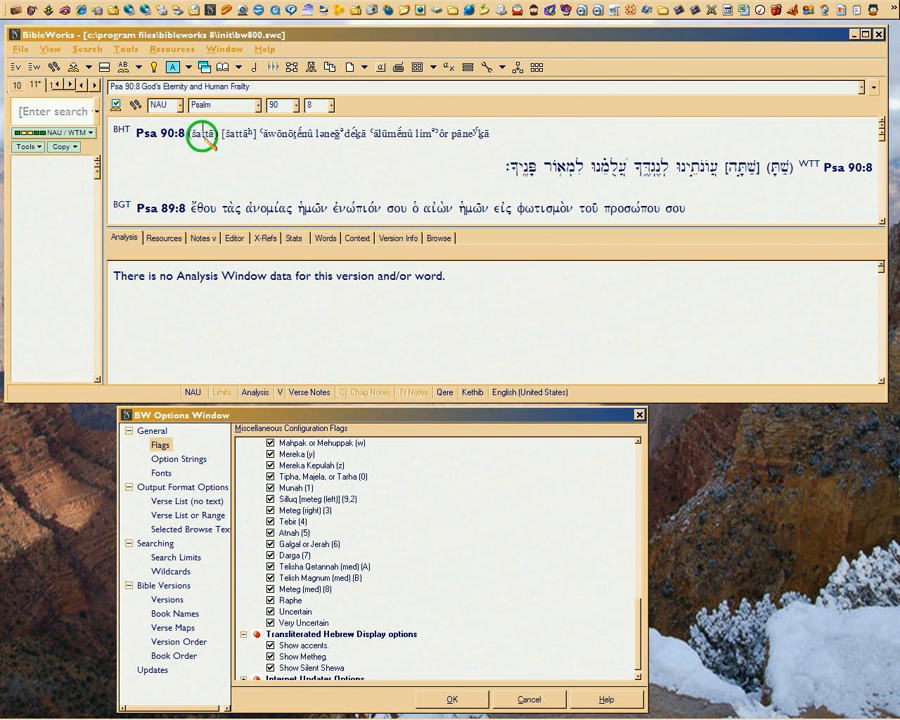
{"action": "double_click", "coordinate": [197, 138]}
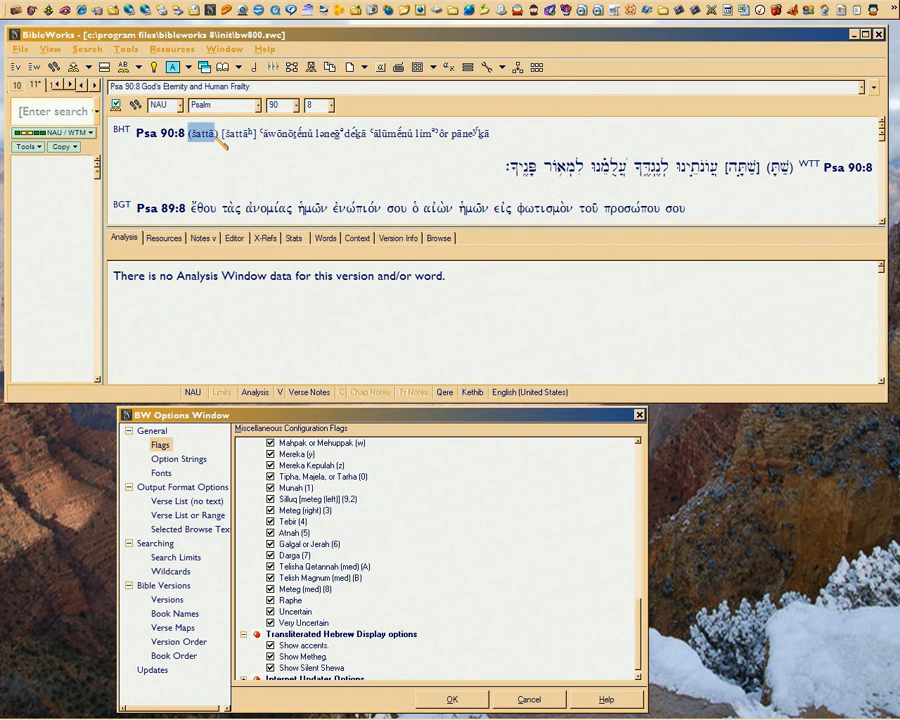
{"action": "left_click", "coordinate": [197, 137]}
Highlight the raised ʿ mark opening the third BHT word and the superscript shewa in the fourth, checking the WTT Hebrew
{"action": "left_click", "coordinate": [263, 136]}
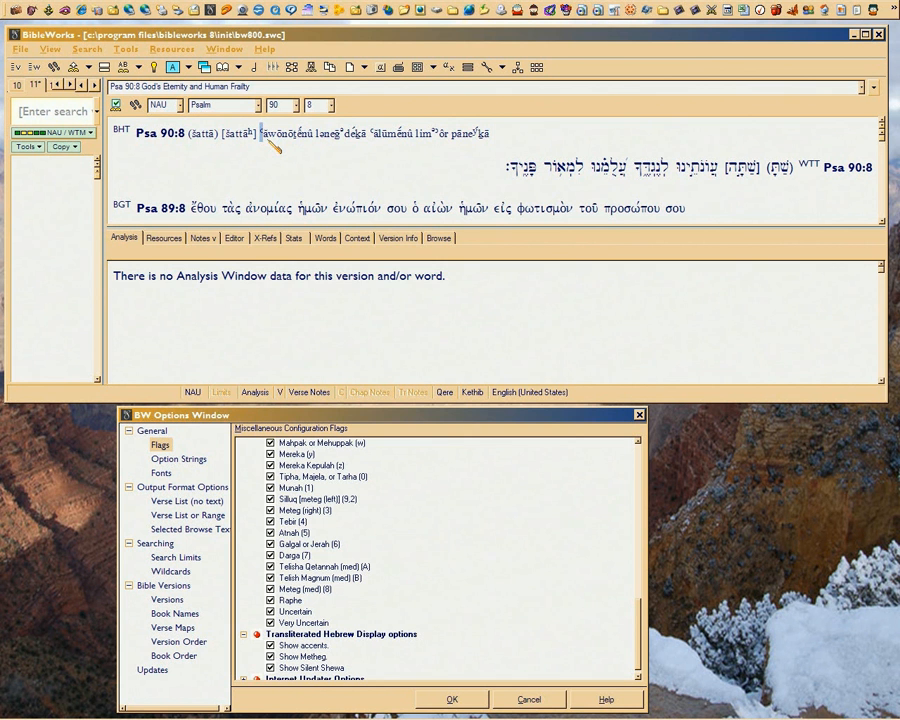
{"action": "left_click", "coordinate": [719, 168]}
{"action": "left_click", "coordinate": [342, 138]}
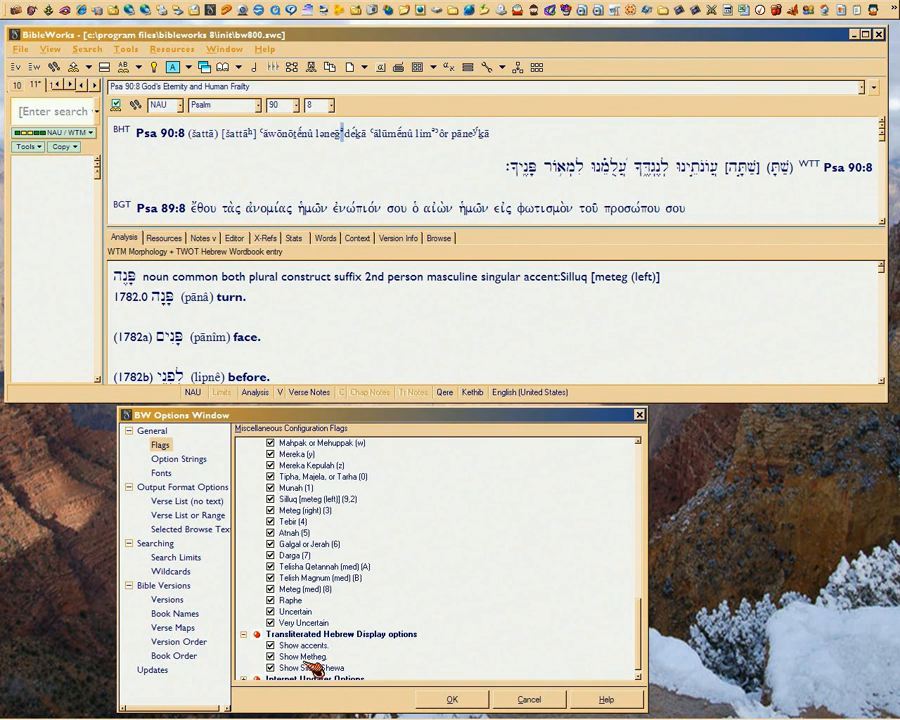
Toggle Show accents, Show Metheg and Show Silent Shewa off and on under Transliterated Hebrew Display options
{"action": "left_click", "coordinate": [364, 640]}
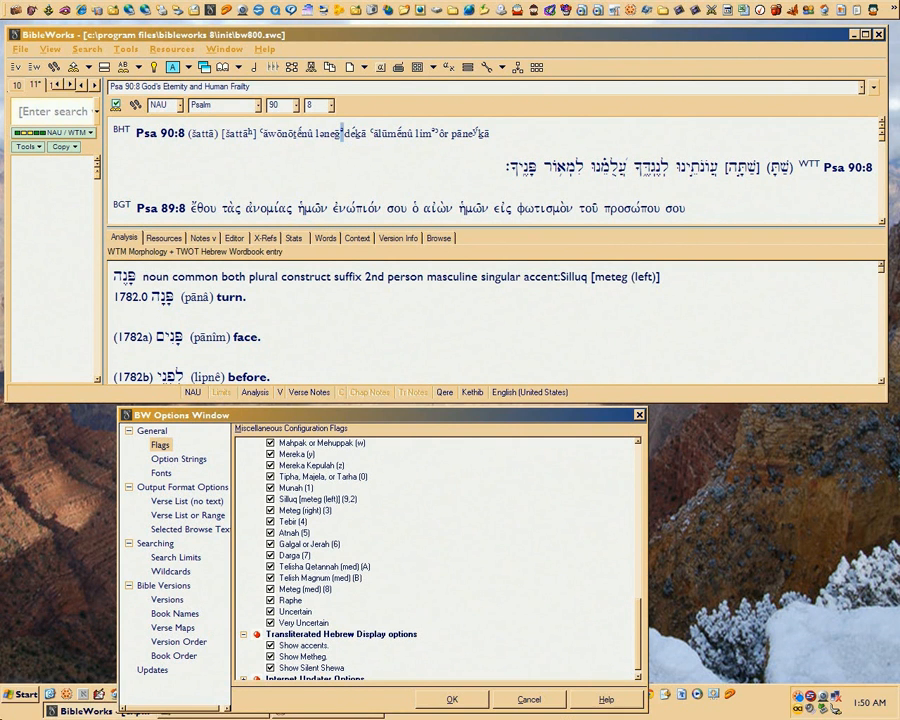
{"action": "left_click", "coordinate": [314, 646]}
{"action": "left_click", "coordinate": [316, 647]}
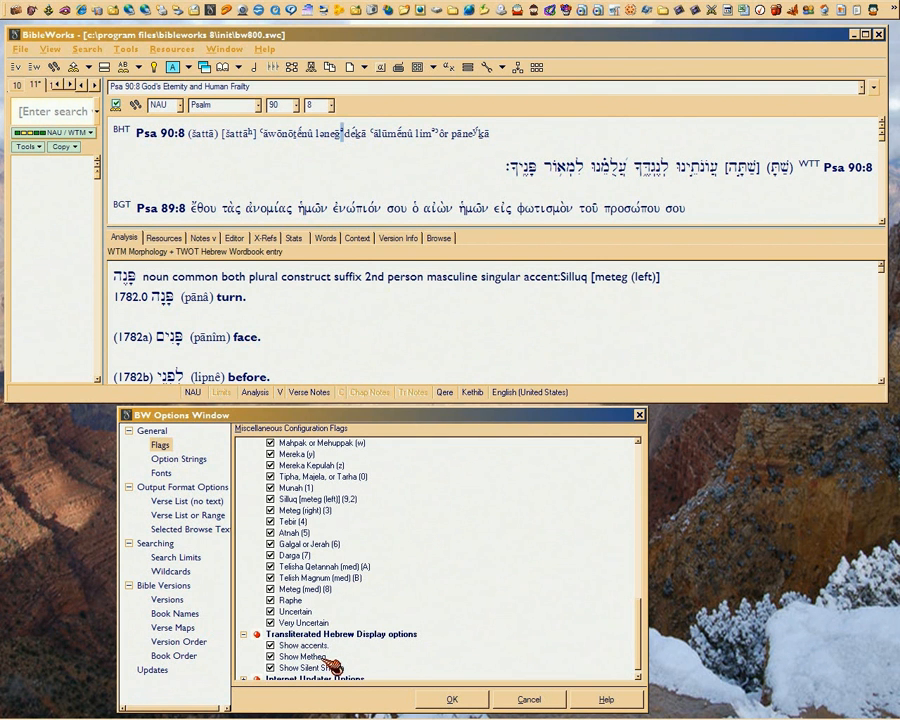
{"action": "left_click", "coordinate": [328, 659]}
{"action": "left_click", "coordinate": [330, 660]}
{"action": "left_click", "coordinate": [332, 667]}
{"action": "left_click", "coordinate": [342, 669]}
Highlight the full BHT transliteration and the accented é in its fifth word, comparing them with the WTT Hebrew
{"action": "left_click", "coordinate": [488, 138]}
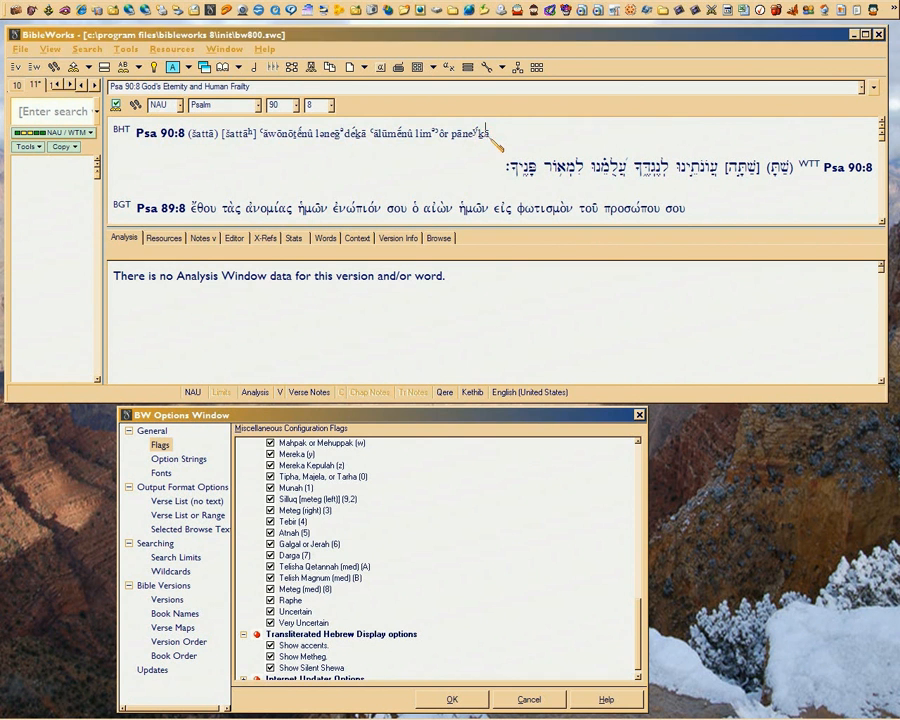
{"action": "left_click_drag", "start_coordinate": [490, 136], "coordinate": [206, 205]}
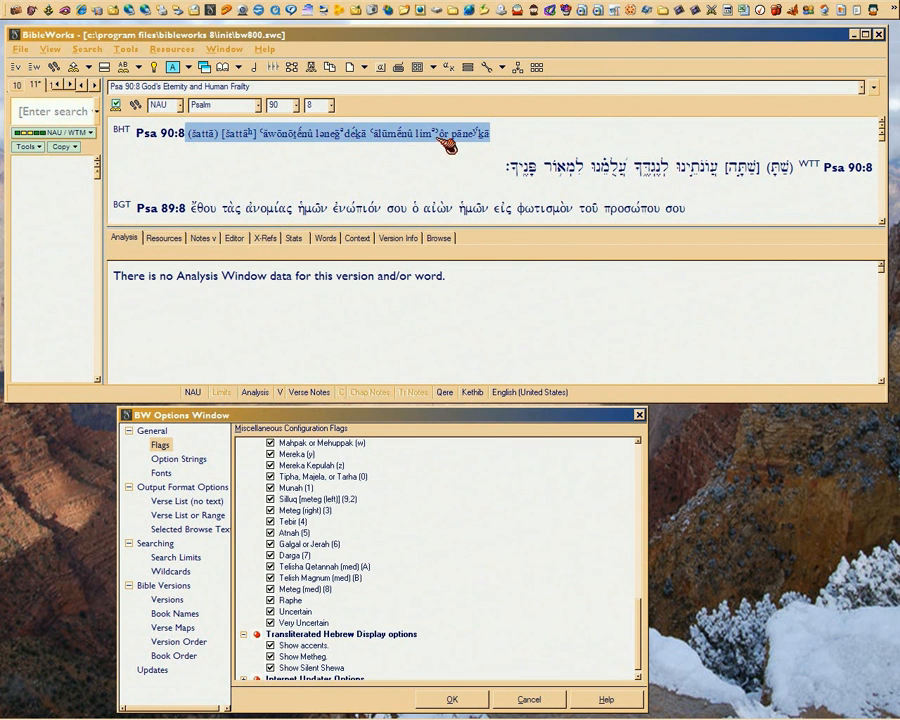
{"action": "left_click", "coordinate": [518, 173]}
{"action": "left_click", "coordinate": [398, 137]}
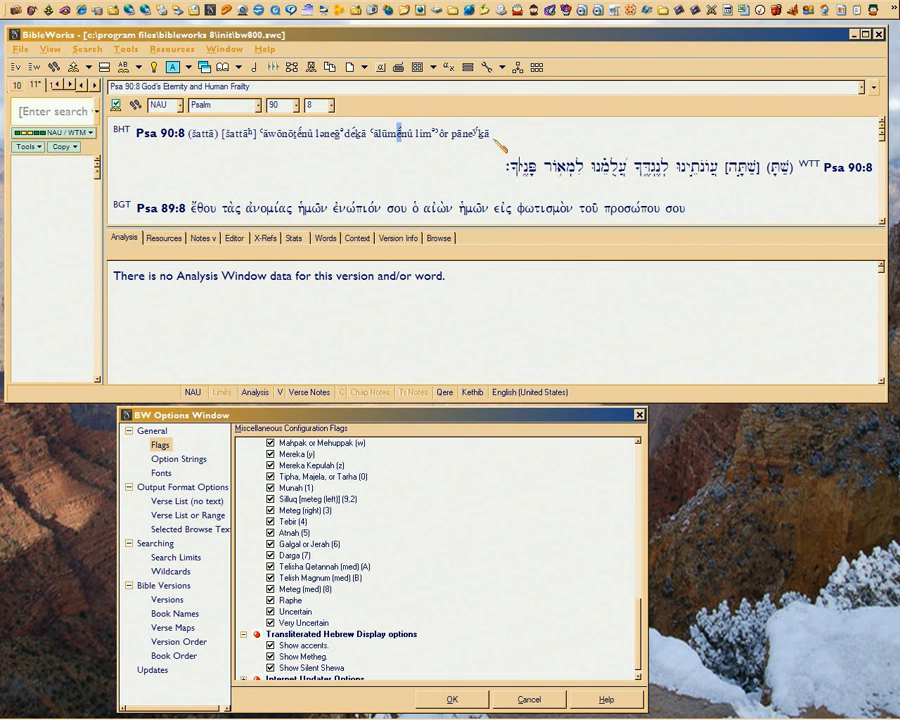
{"action": "left_click_drag", "start_coordinate": [497, 145], "coordinate": [192, 141]}
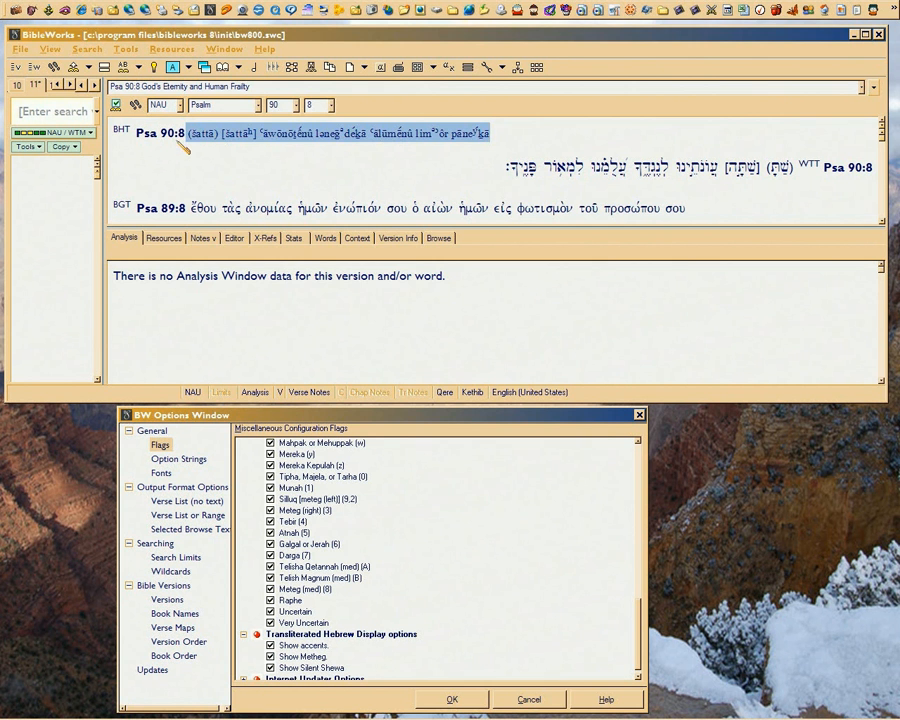
Select all verse text in the Browse Window, clear the selection, and bring the BGT Greek line into view
{"action": "left_click", "coordinate": [190, 212]}
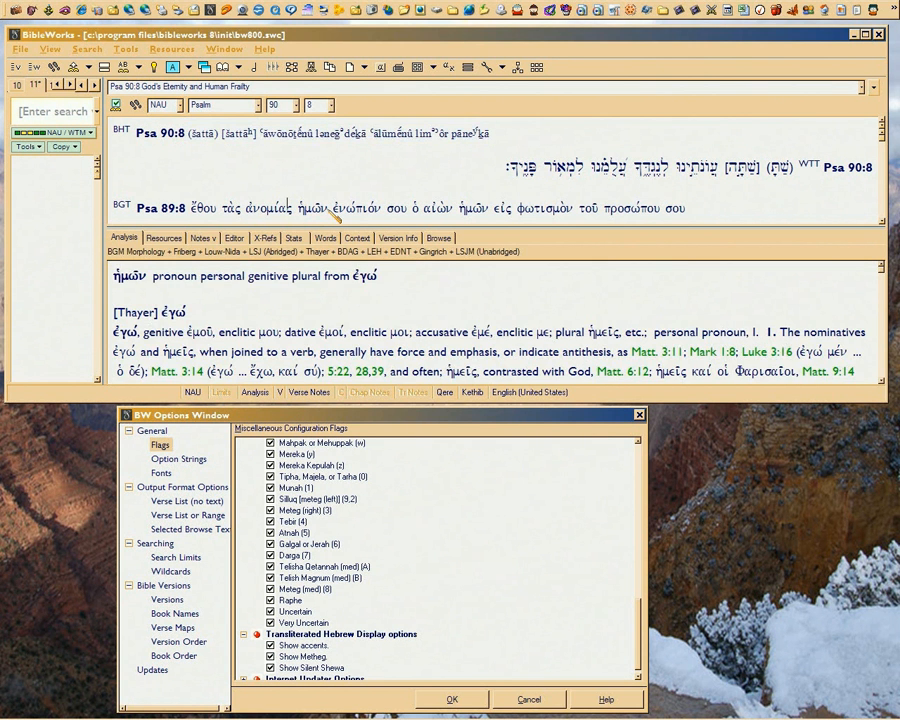
{"action": "key", "text": "ctrl+a"}
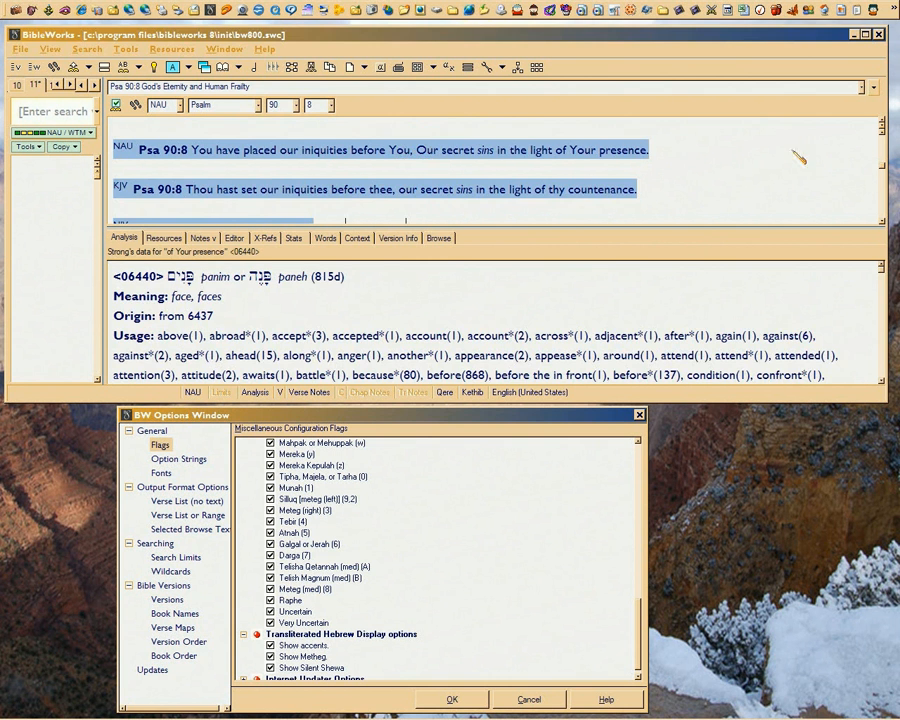
{"action": "left_click", "coordinate": [760, 153]}
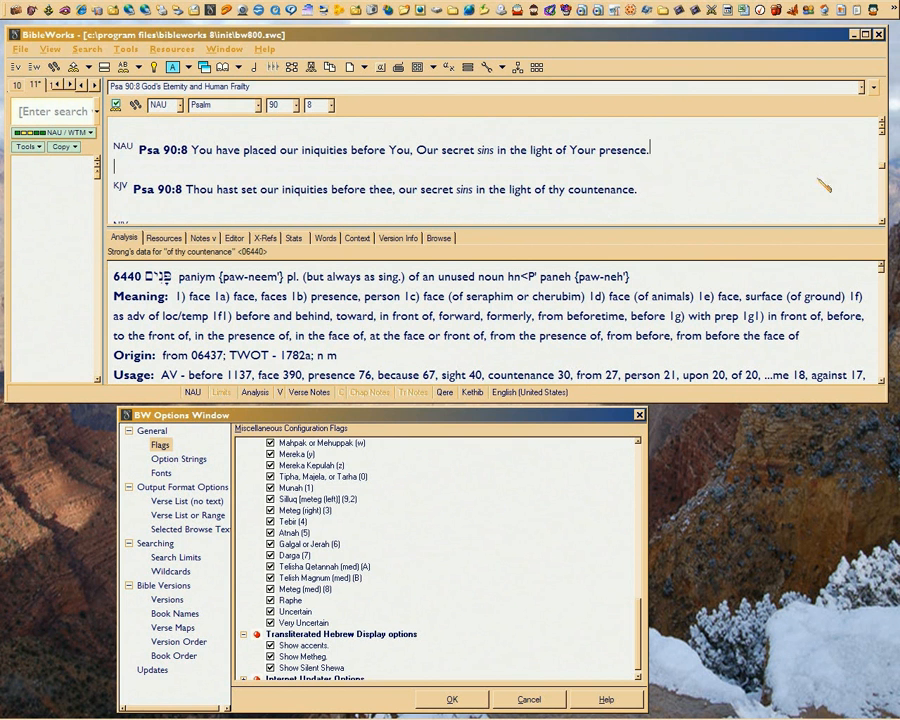
{"action": "left_click", "coordinate": [882, 167]}
{"action": "left_click", "coordinate": [882, 167]}
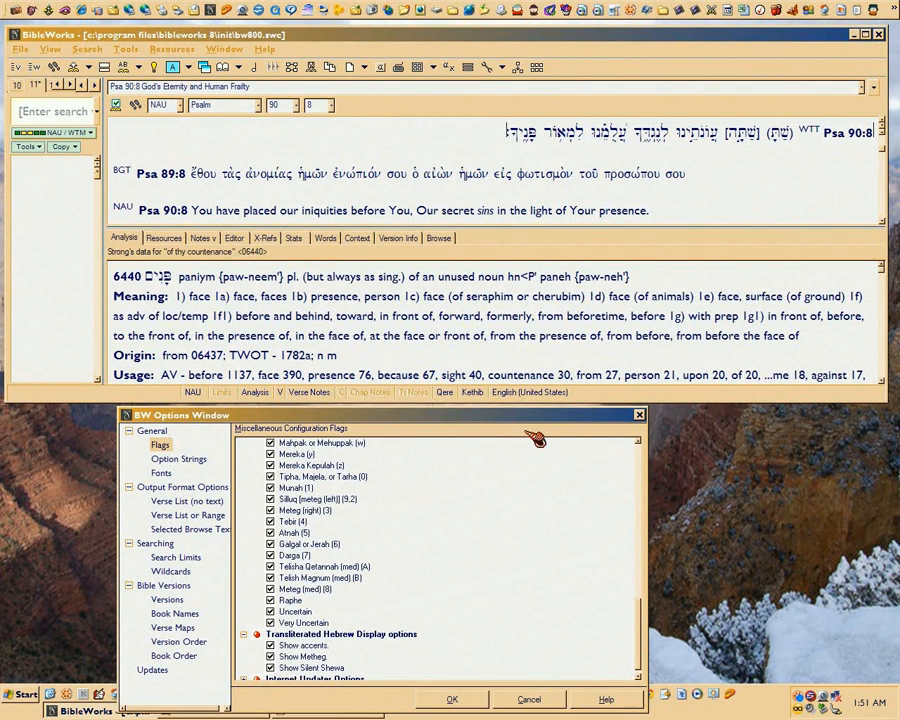
Highlight the two accented vowels, ώ and ό, of the Greek word ἐνώπιόν in the BGT line
{"action": "left_click", "coordinate": [348, 177]}
{"action": "left_click_drag", "start_coordinate": [347, 177], "coordinate": [355, 178]}
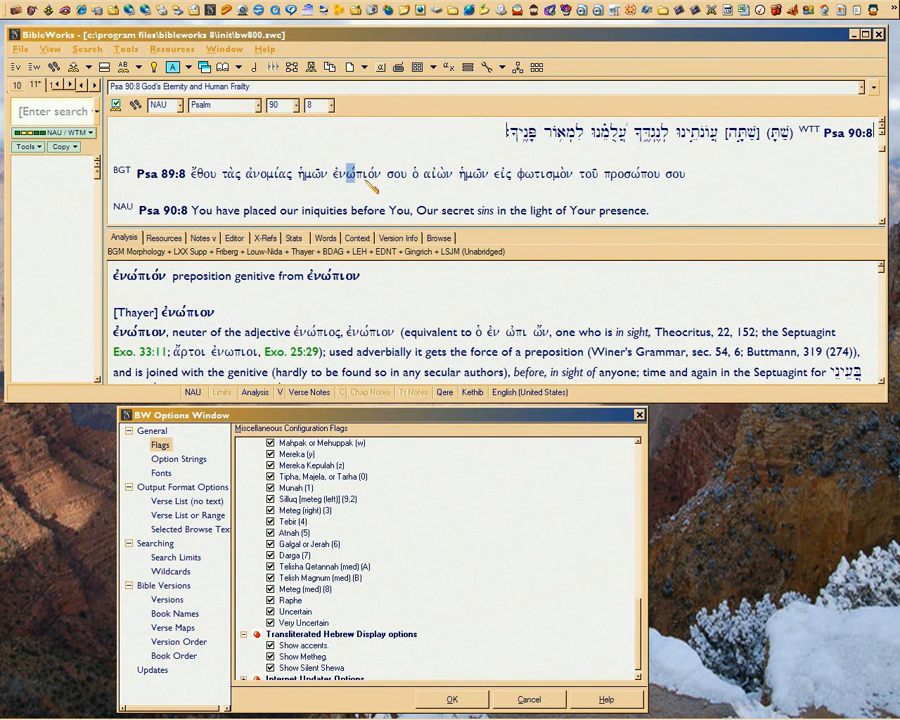
{"action": "left_click", "coordinate": [367, 177]}
{"action": "left_click_drag", "start_coordinate": [343, 176], "coordinate": [355, 183]}
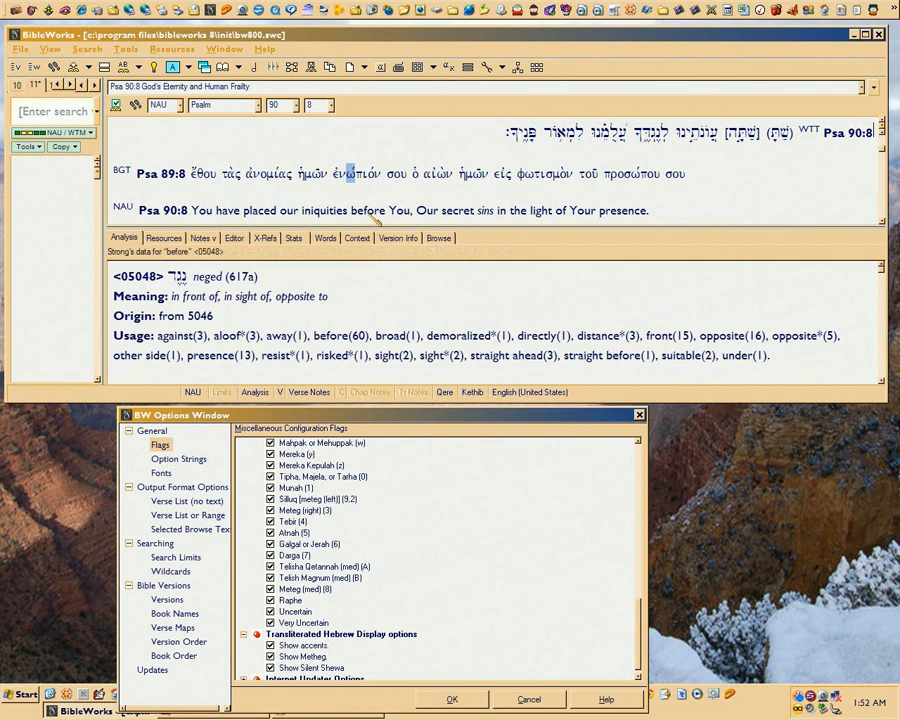
{"action": "left_click", "coordinate": [370, 177]}
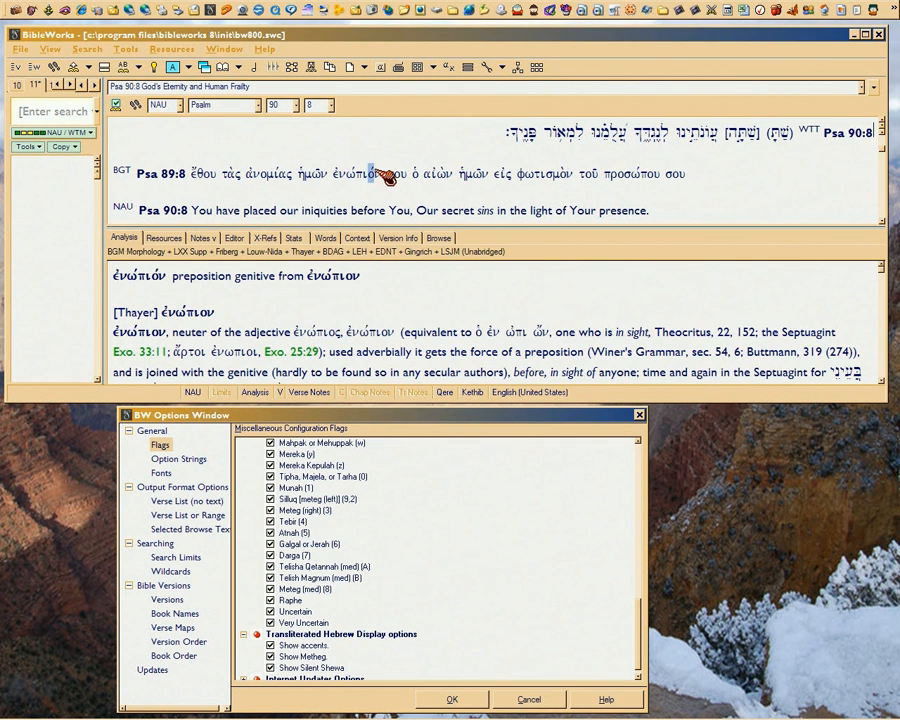
{"action": "left_click", "coordinate": [381, 175]}
Return to the BHT line and highlight its third transliterated word, the one after the bracketed šattāʰ
{"action": "left_click", "coordinate": [882, 160]}
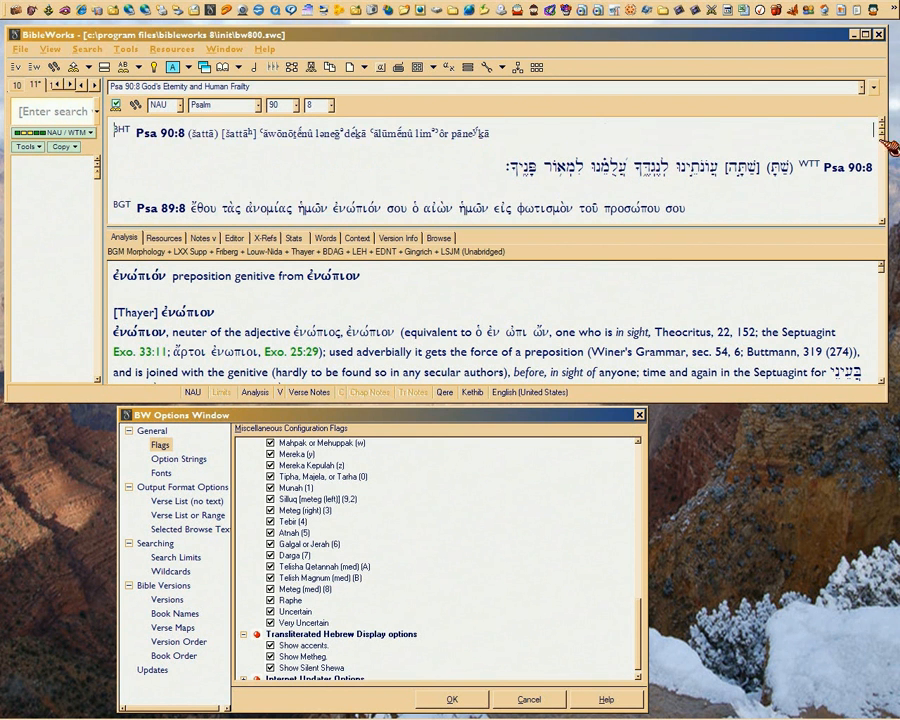
{"action": "left_click", "coordinate": [255, 133]}
{"action": "left_click_drag", "start_coordinate": [283, 135], "coordinate": [317, 136]}
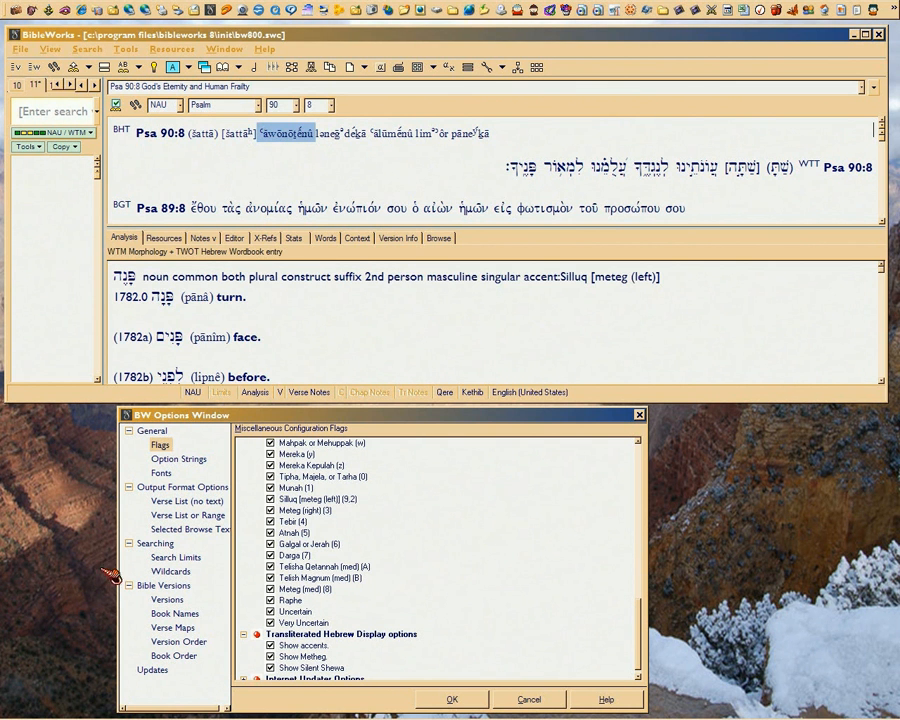
{"action": "mouse_move", "coordinate": [88, 717]}
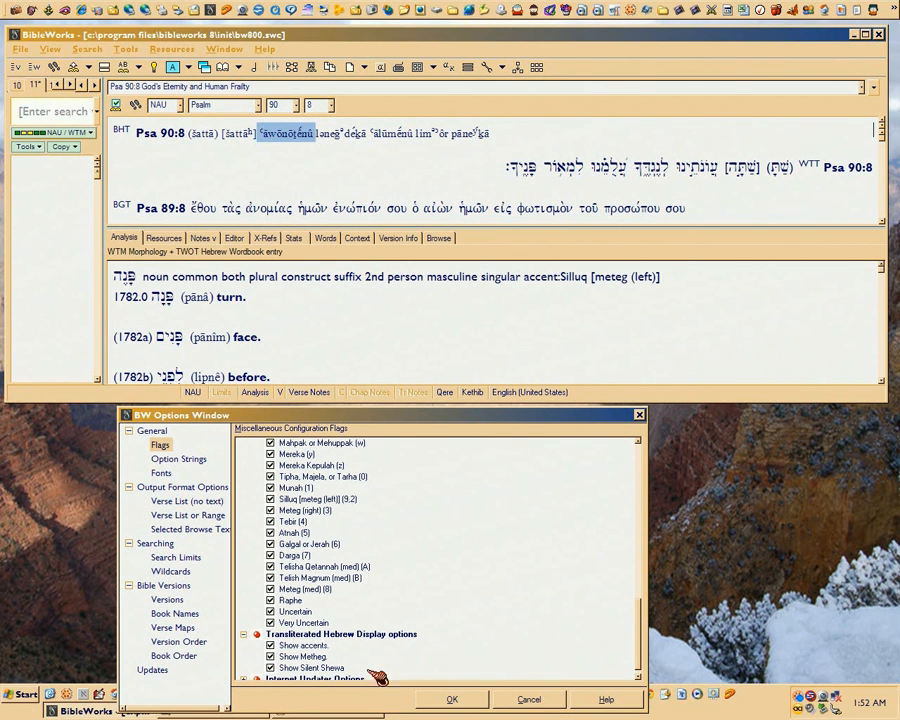
Review the end of the flag list, from Transliterated Hebrew Display options to Internet Updater Options
{"action": "left_click", "coordinate": [397, 634]}
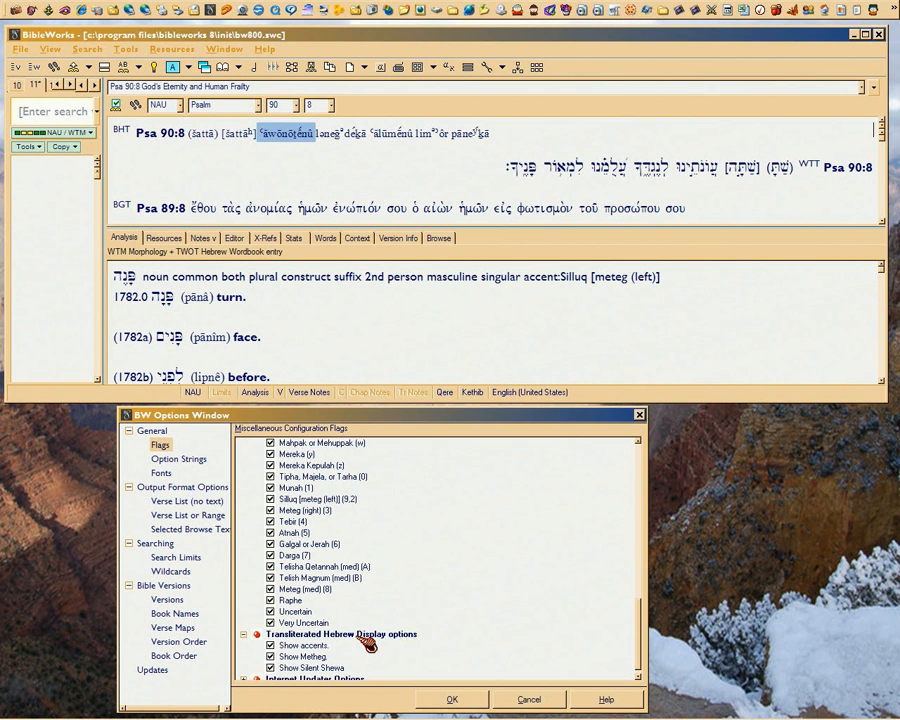
{"action": "left_click", "coordinate": [352, 634]}
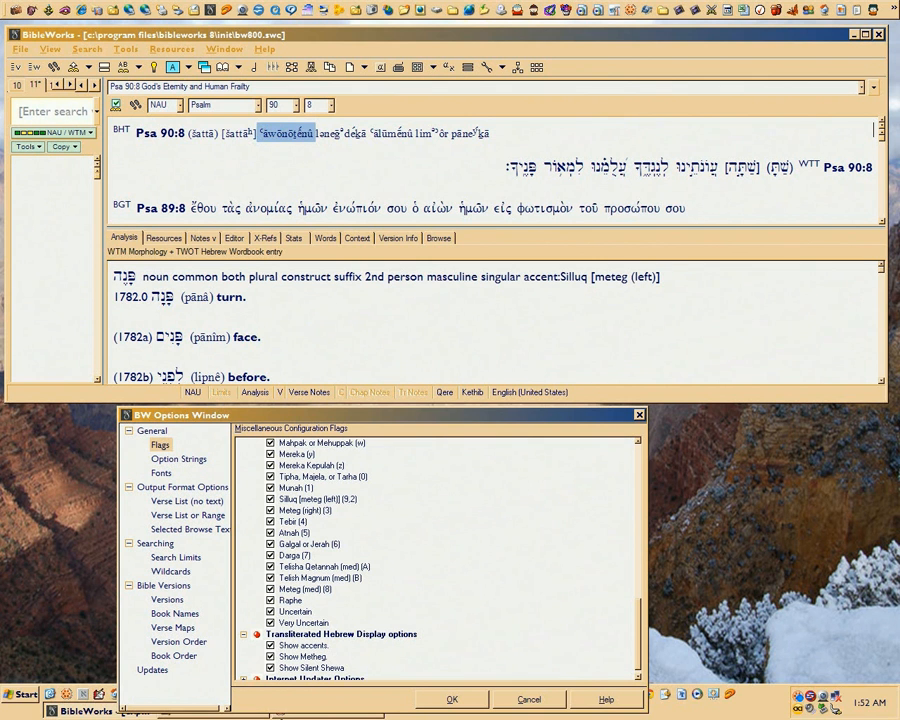
{"action": "left_click", "coordinate": [638, 676]}
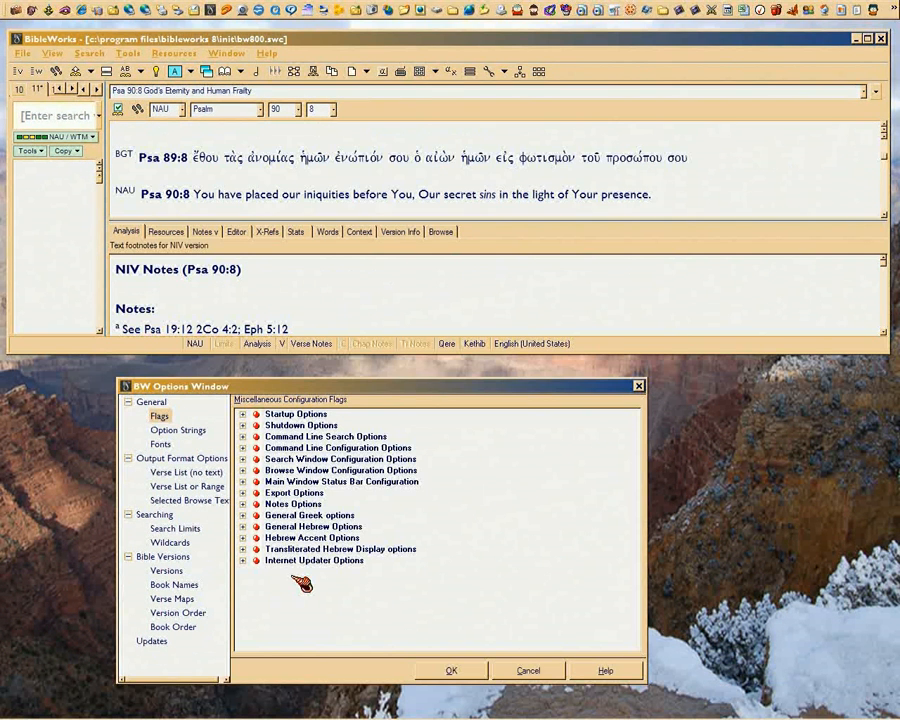
Expand the Internet Updater Options flags and toggle "Backup files that are updated by the patch" off and back on
{"action": "left_click", "coordinate": [333, 386]}
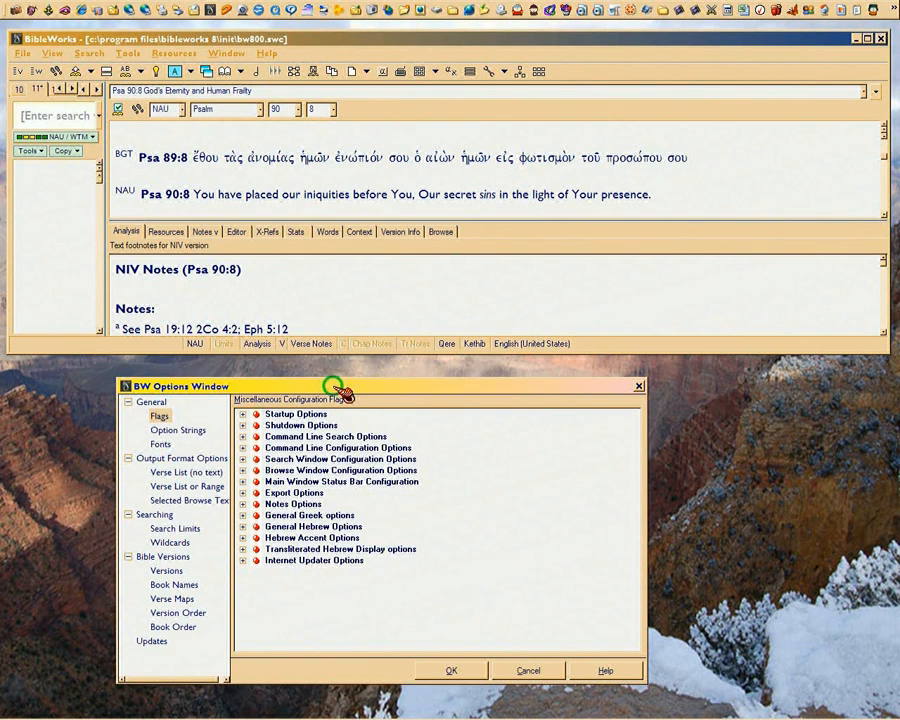
{"action": "left_click", "coordinate": [333, 563]}
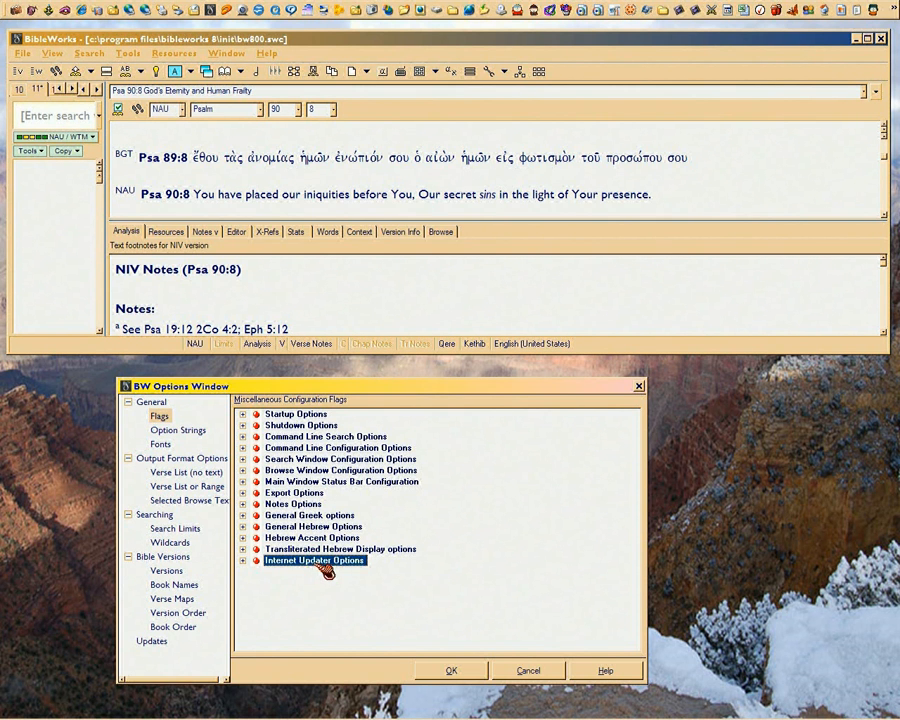
{"action": "left_click", "coordinate": [243, 561]}
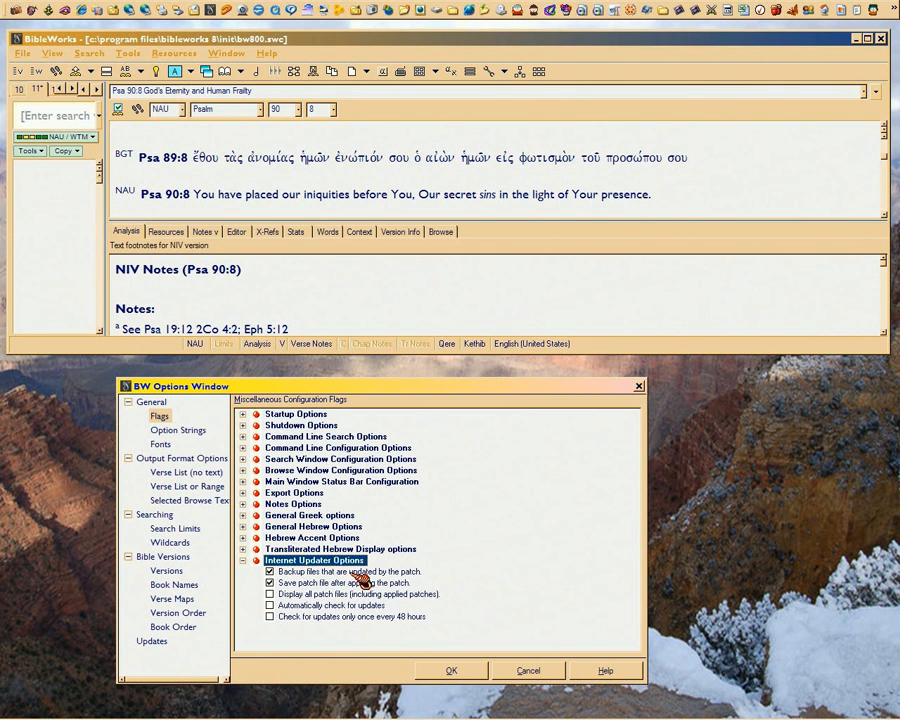
{"action": "left_click", "coordinate": [352, 573]}
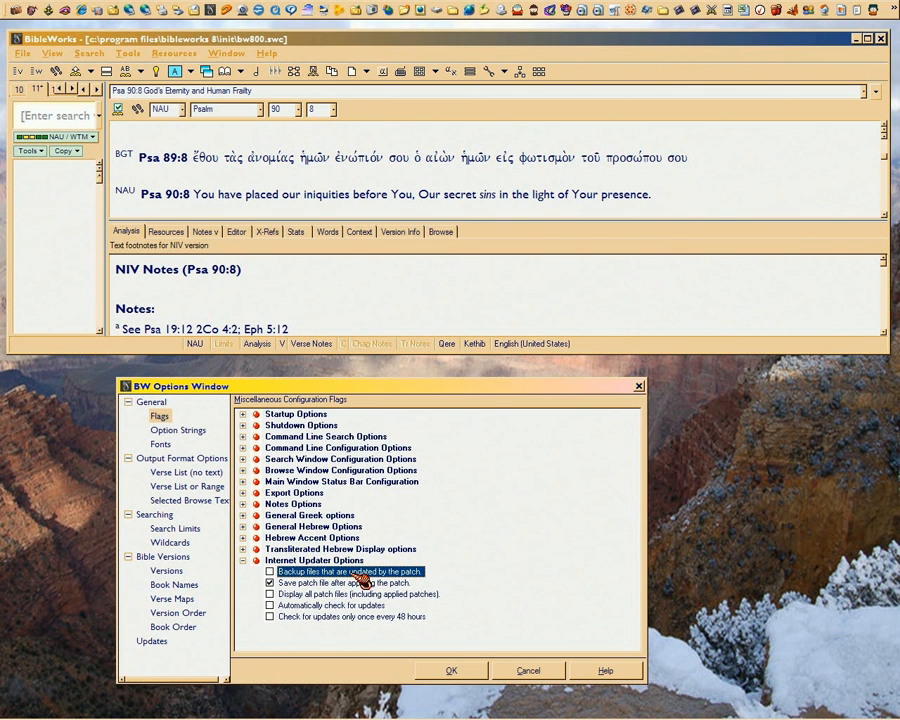
{"action": "left_click", "coordinate": [353, 573]}
Toggle the flags for backing up updated files and saving the patch file off and on, leaving both enabled
{"action": "left_click", "coordinate": [322, 584]}
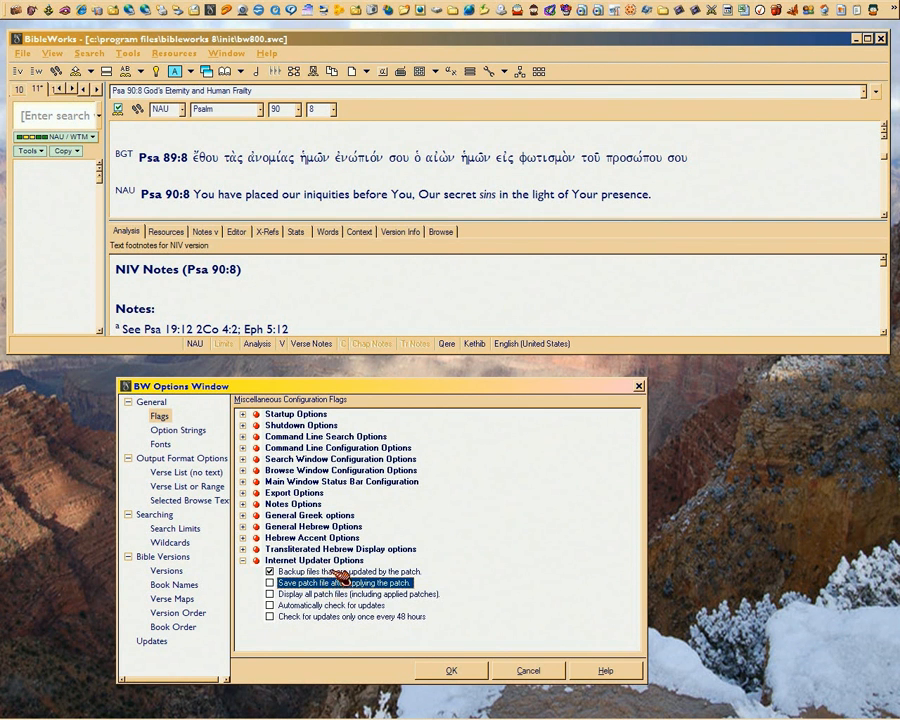
{"action": "left_click", "coordinate": [338, 573]}
{"action": "left_click", "coordinate": [342, 576]}
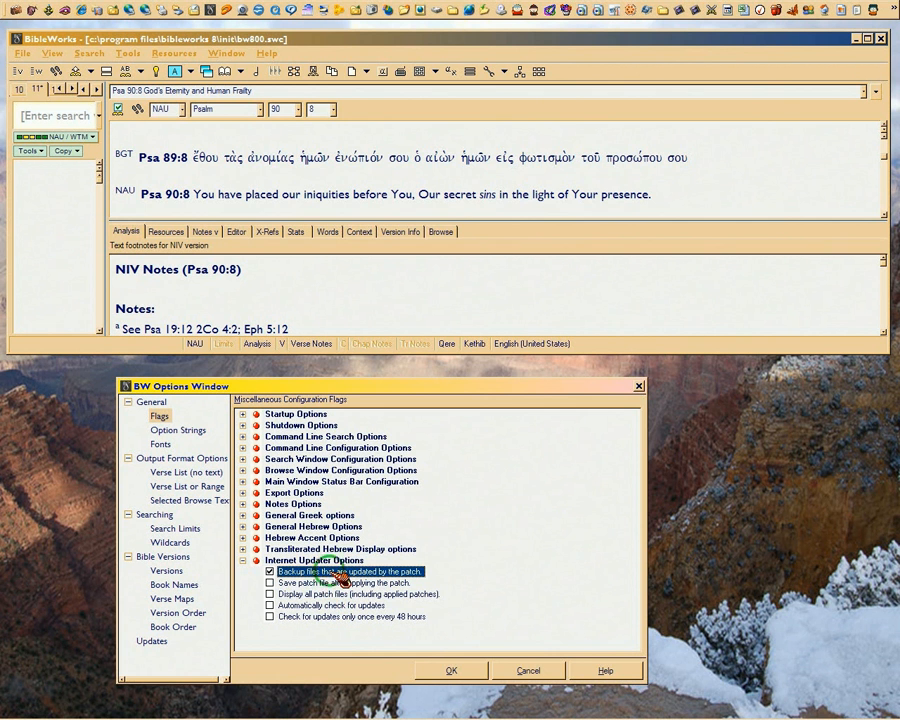
{"action": "left_click", "coordinate": [343, 588]}
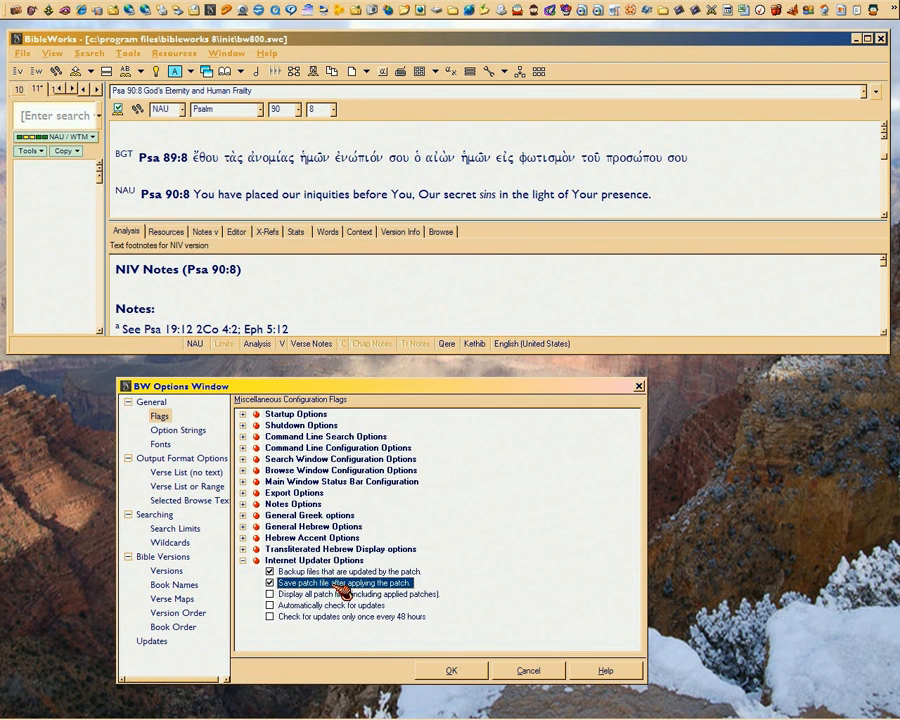
{"action": "left_click", "coordinate": [340, 585]}
{"action": "left_click", "coordinate": [343, 584]}
Enable "Display all patch files (including applied patches)", and toggle the automatic update check and 48-hour flags on and back off
{"action": "left_click", "coordinate": [343, 595]}
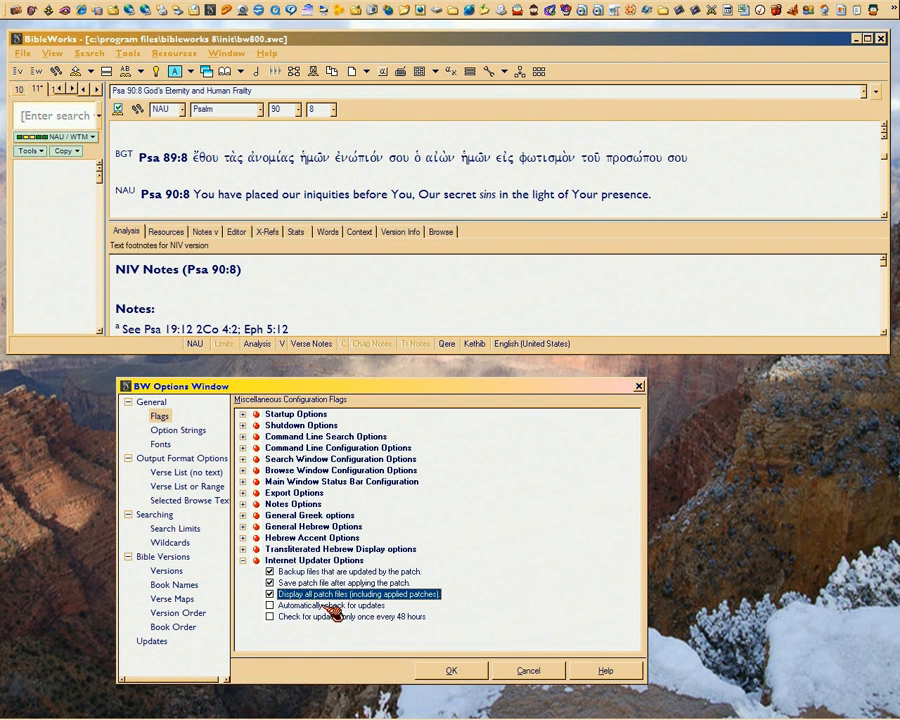
{"action": "left_click", "coordinate": [328, 607]}
{"action": "left_click", "coordinate": [331, 608]}
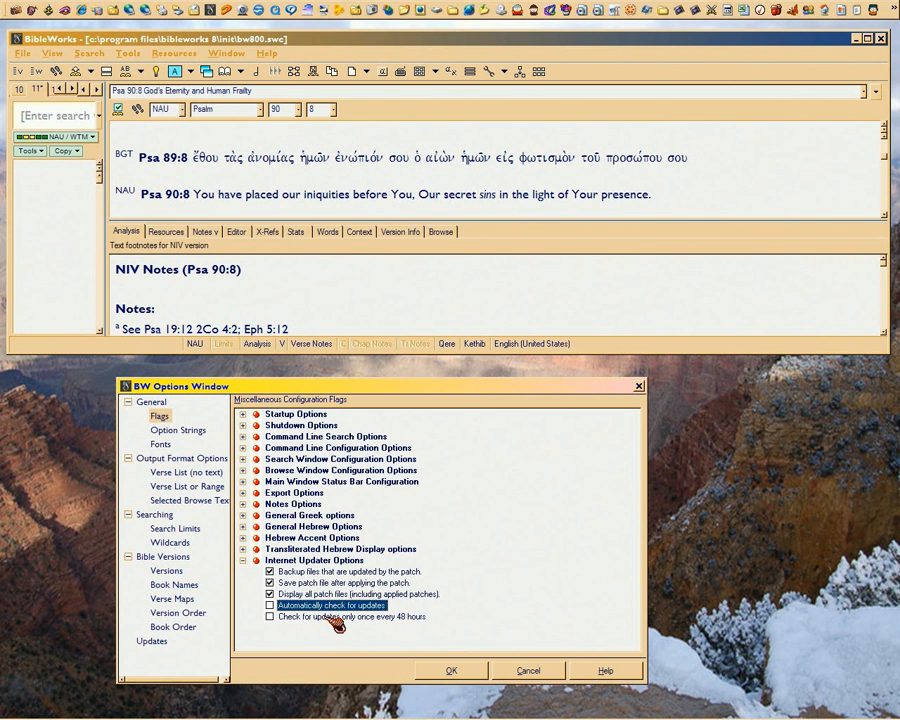
{"action": "left_click", "coordinate": [335, 617]}
{"action": "left_click", "coordinate": [336, 617]}
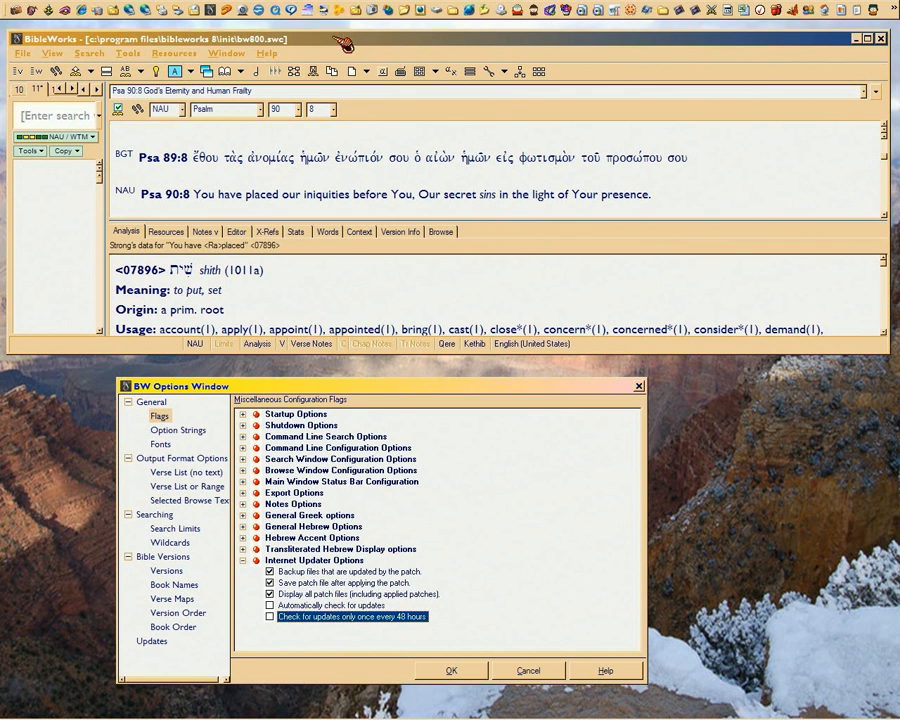
Locate the Check for Updates command within BibleWorks on the Internet, without running it
{"action": "left_click", "coordinate": [240, 36]}
{"action": "left_click", "coordinate": [267, 54]}
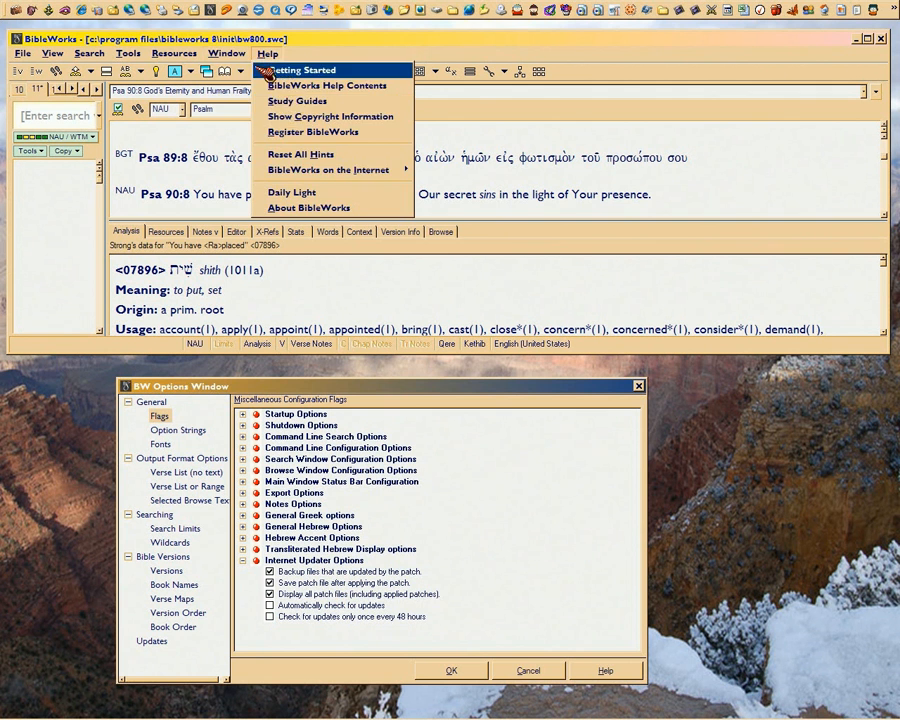
{"action": "mouse_move", "coordinate": [235, 57]}
{"action": "mouse_move", "coordinate": [266, 55]}
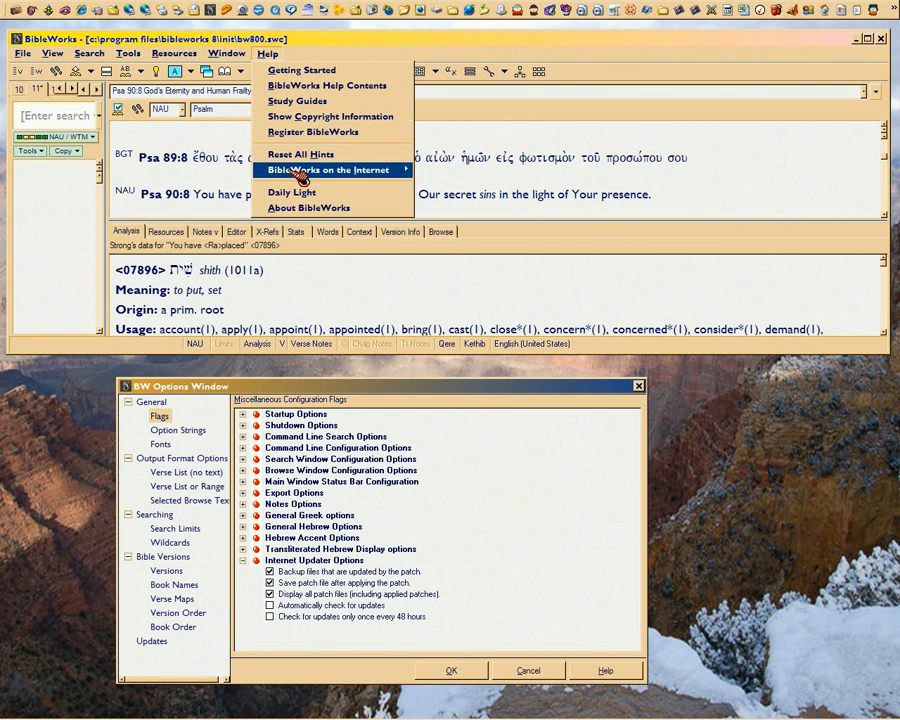
{"action": "mouse_move", "coordinate": [301, 176]}
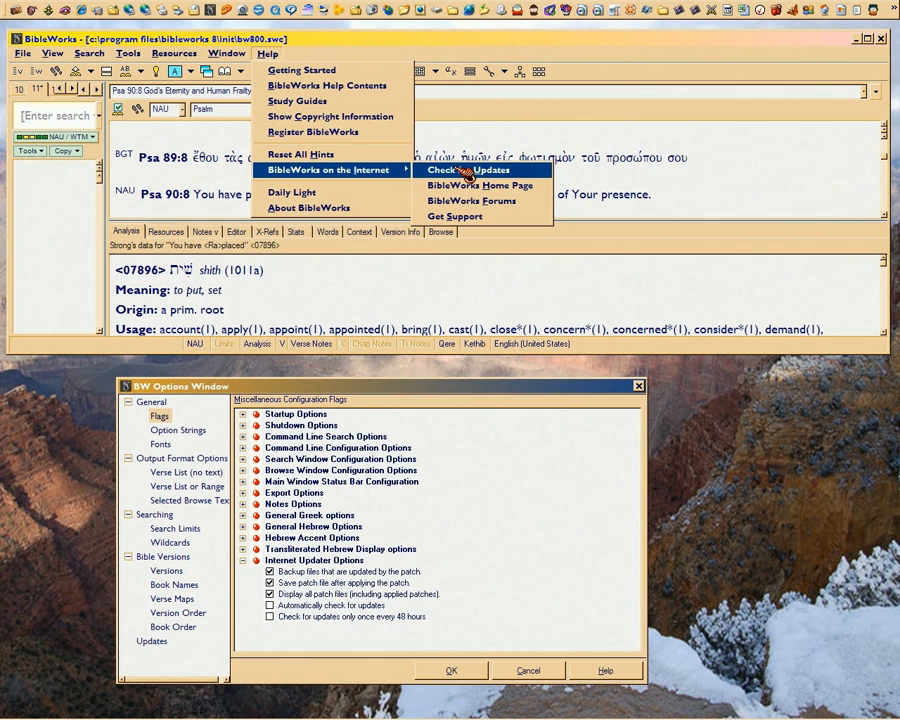
{"action": "left_click", "coordinate": [332, 42]}
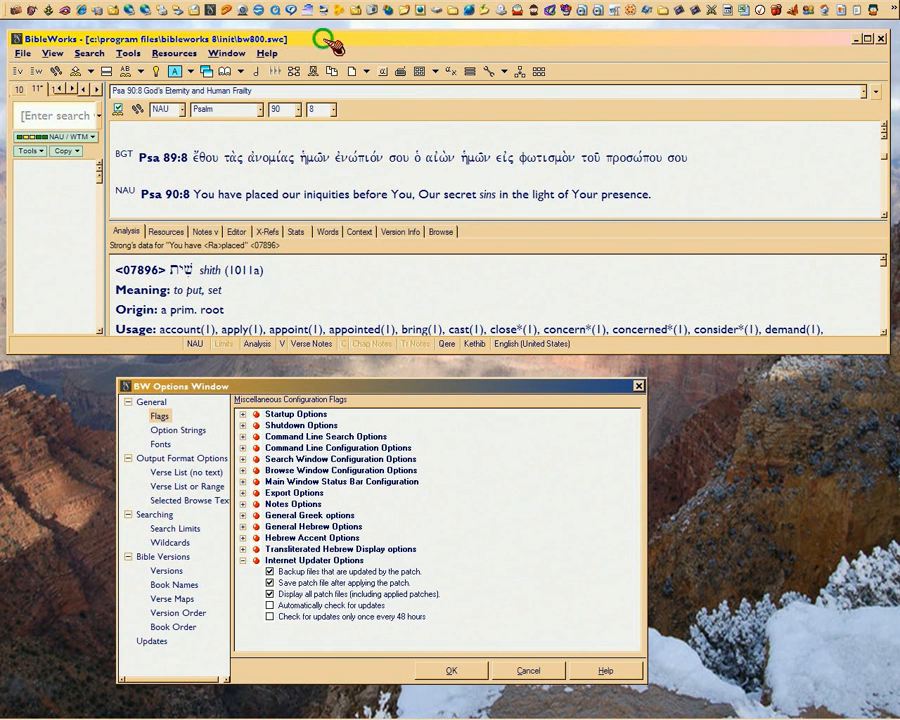
{"action": "left_click", "coordinate": [267, 54]}
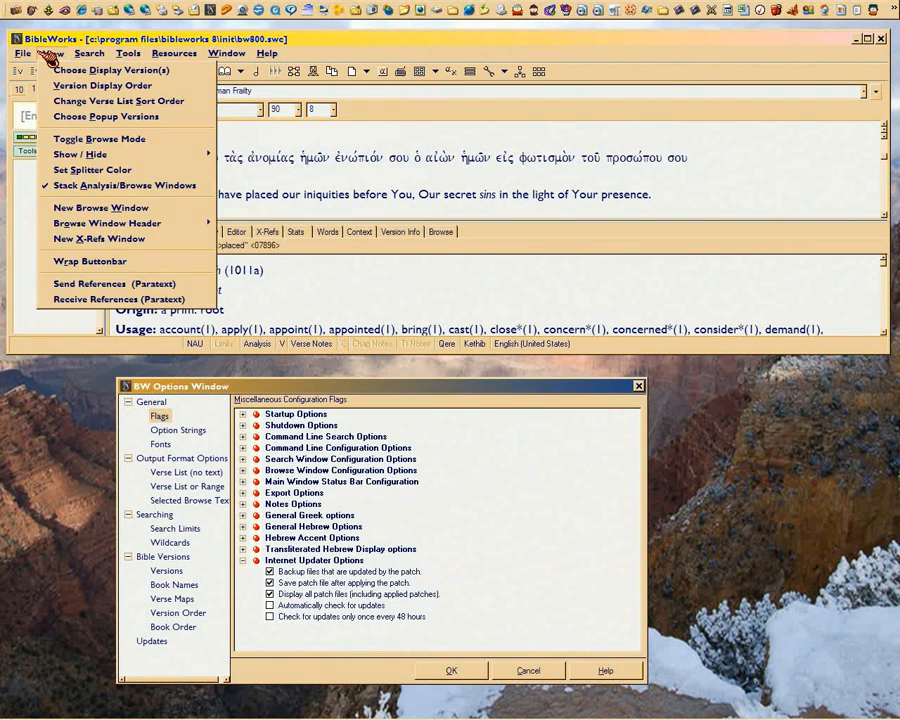
{"action": "mouse_move", "coordinate": [22, 56]}
{"action": "mouse_move", "coordinate": [62, 60]}
{"action": "mouse_move", "coordinate": [92, 59]}
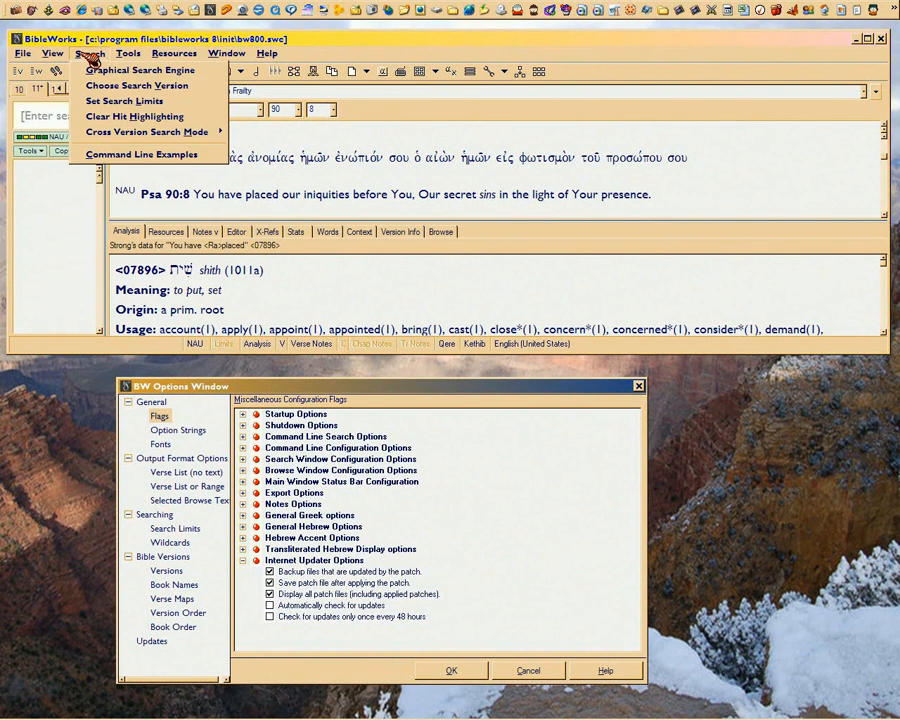
{"action": "mouse_move", "coordinate": [250, 53]}
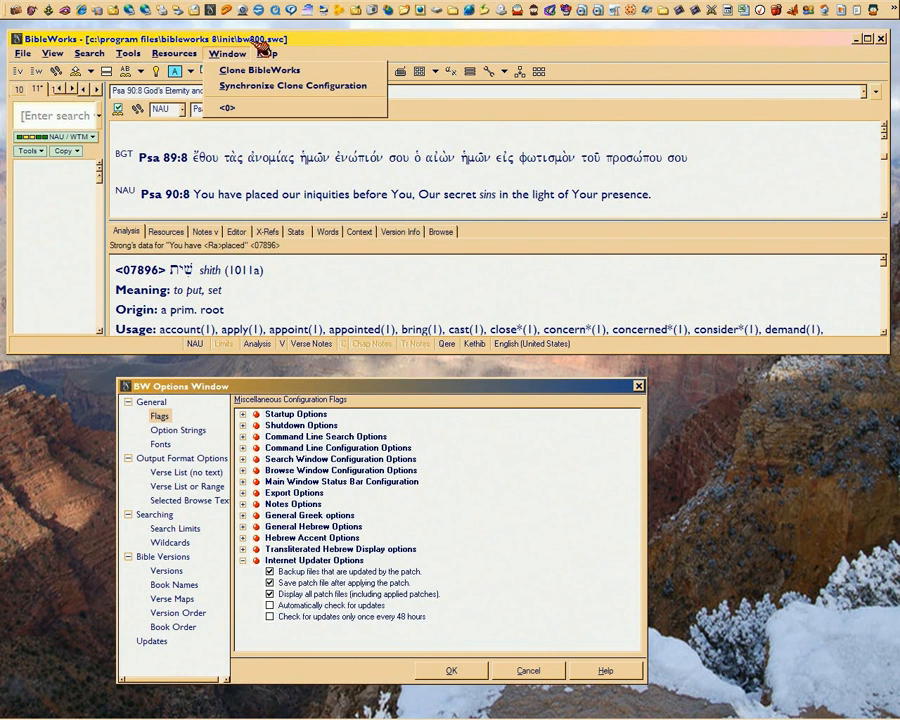
{"action": "left_click", "coordinate": [312, 42]}
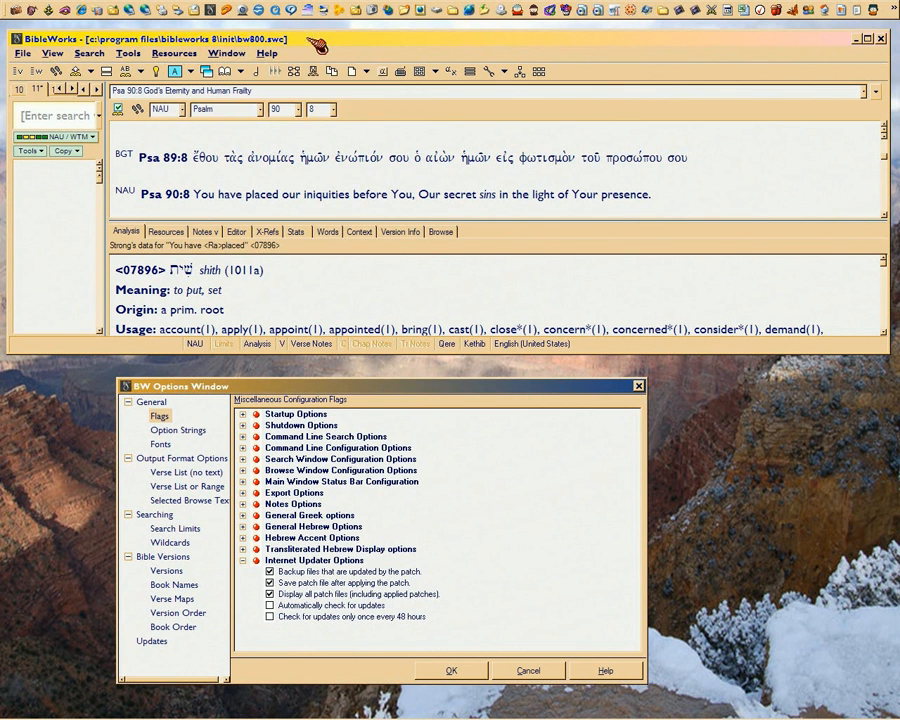
Open the BibleWorks help contents and reposition the help window above the BW Options Window so it is fully in view
{"action": "left_click", "coordinate": [273, 55]}
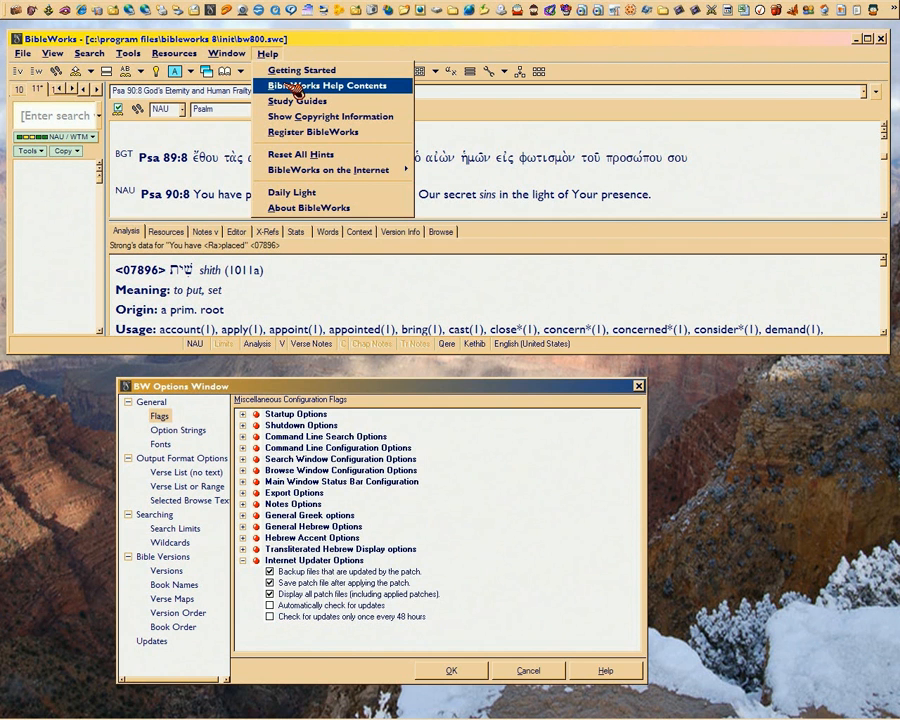
{"action": "left_click", "coordinate": [296, 86]}
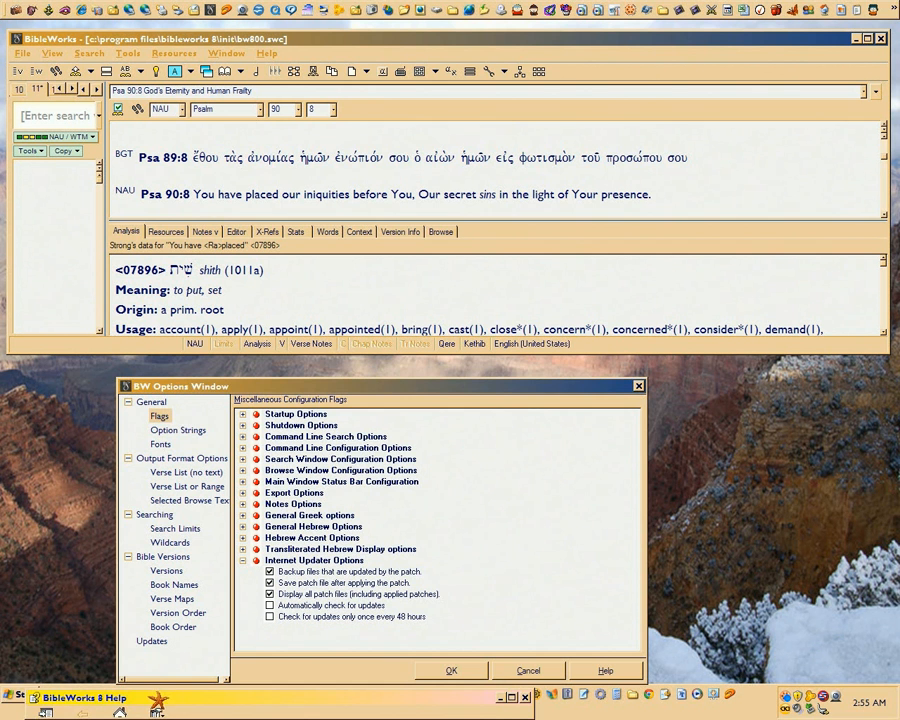
{"action": "left_click_drag", "start_coordinate": [155, 695], "coordinate": [328, 632]}
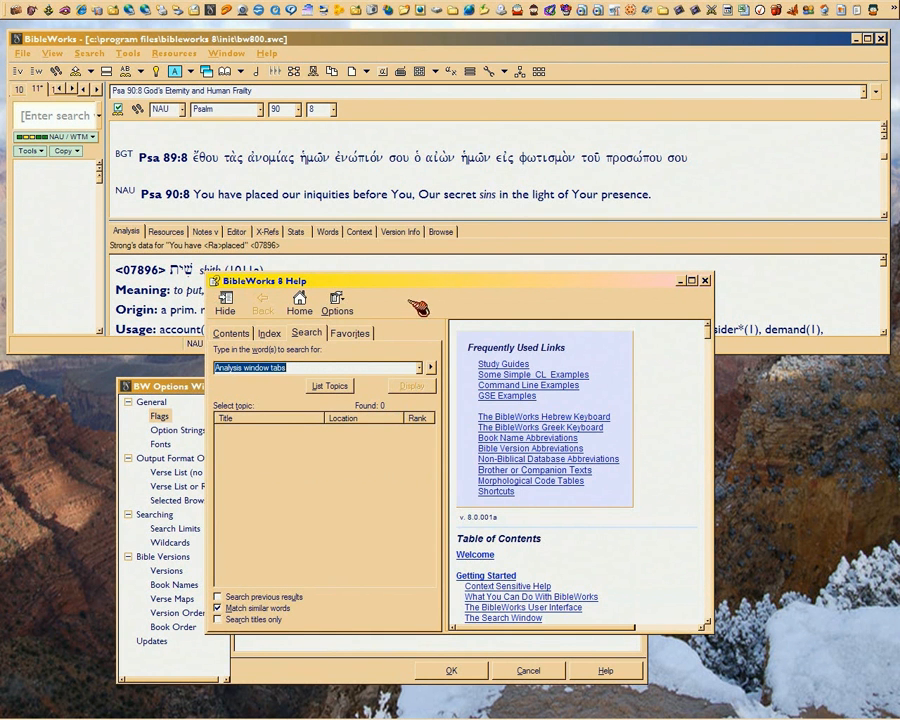
{"action": "left_click_drag", "start_coordinate": [404, 288], "coordinate": [528, 48]}
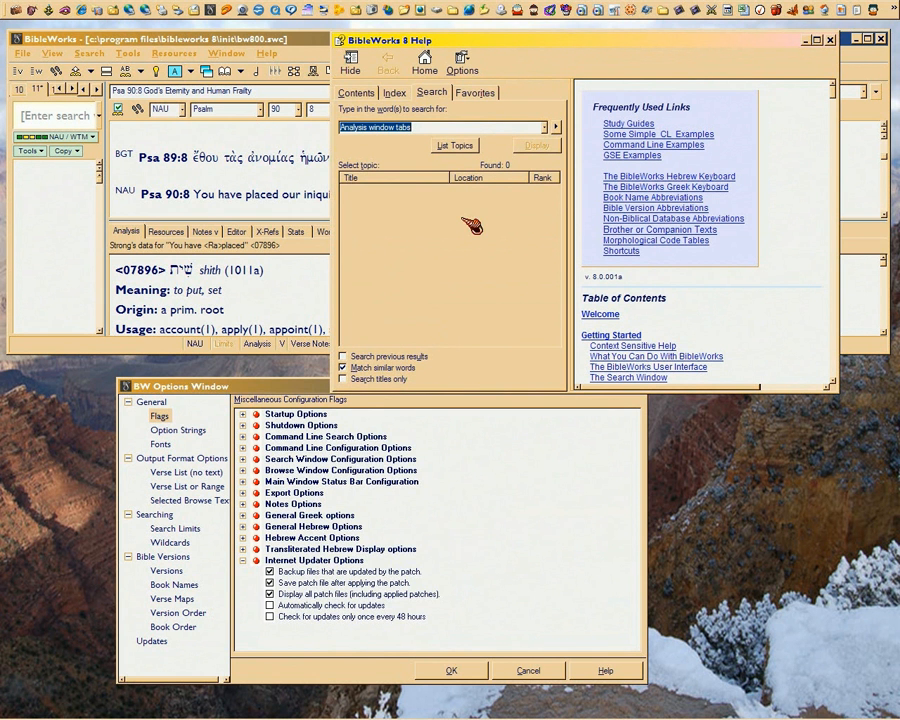
List the help topics for "Analysis window tabs" and look through the help's full chapter list before closing help
{"action": "left_click", "coordinate": [461, 145]}
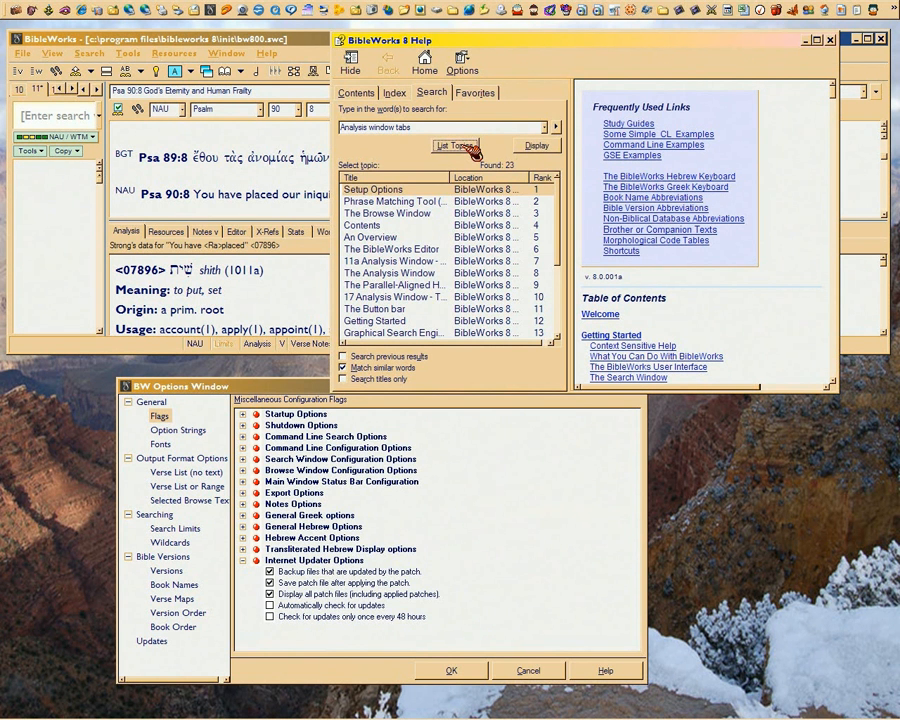
{"action": "left_click", "coordinate": [368, 92]}
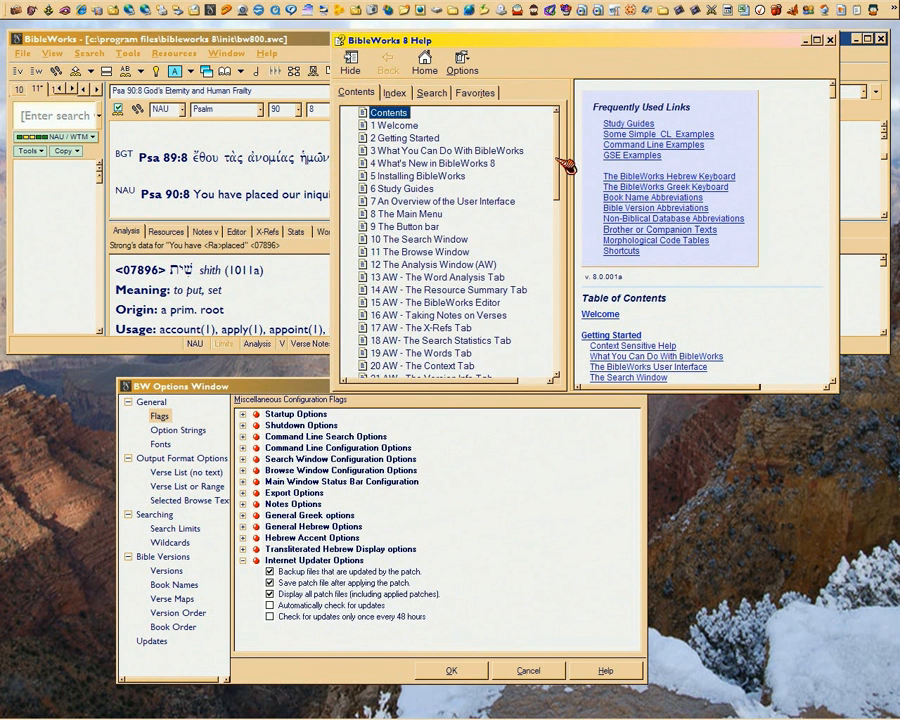
{"action": "scroll", "coordinate": [560, 195], "scroll_direction": "down", "scroll_amount": 3}
{"action": "left_click_drag", "start_coordinate": [567, 203], "coordinate": [565, 350]}
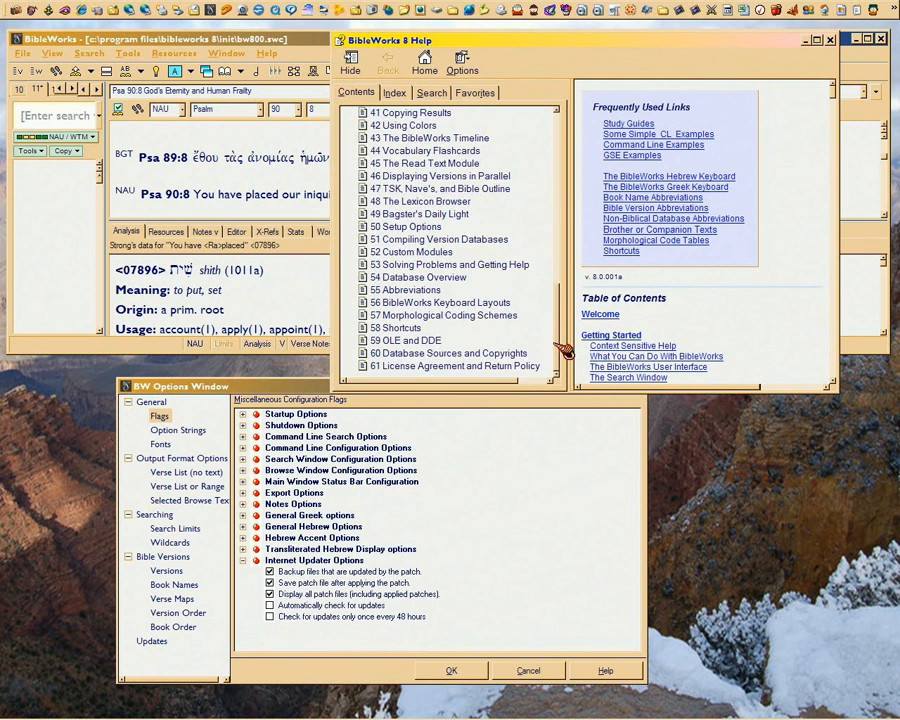
{"action": "left_click_drag", "start_coordinate": [565, 350], "coordinate": [563, 115]}
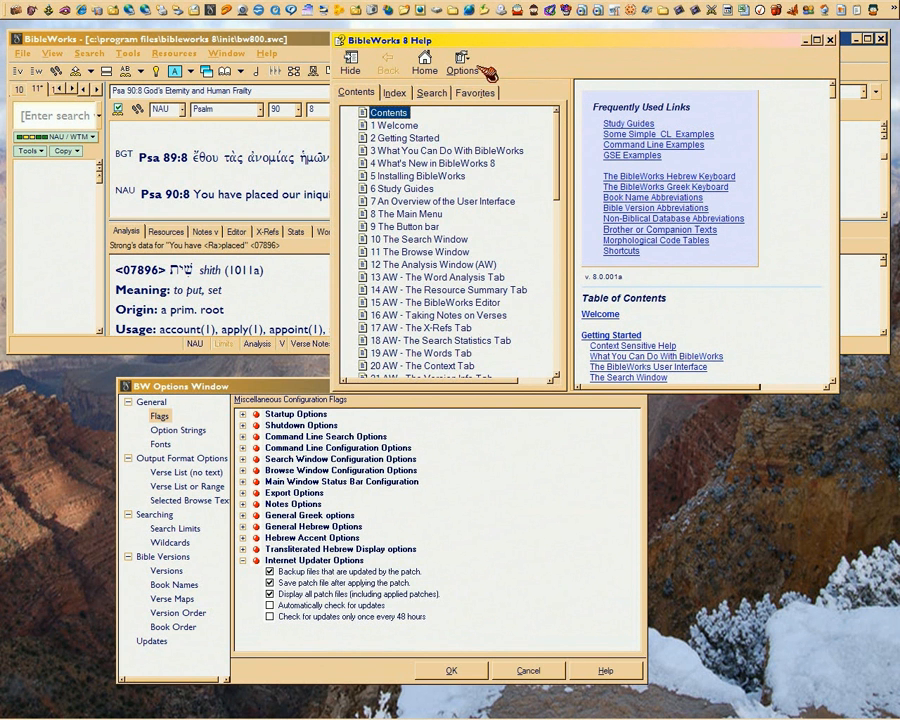
{"action": "mouse_move", "coordinate": [698, 718]}
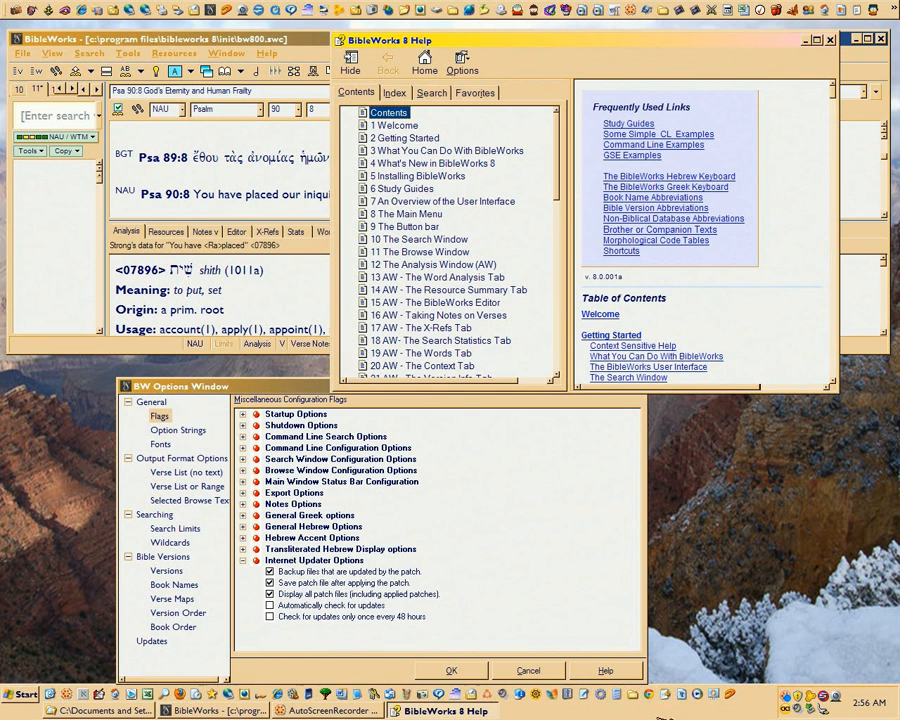
{"action": "left_click", "coordinate": [831, 40]}
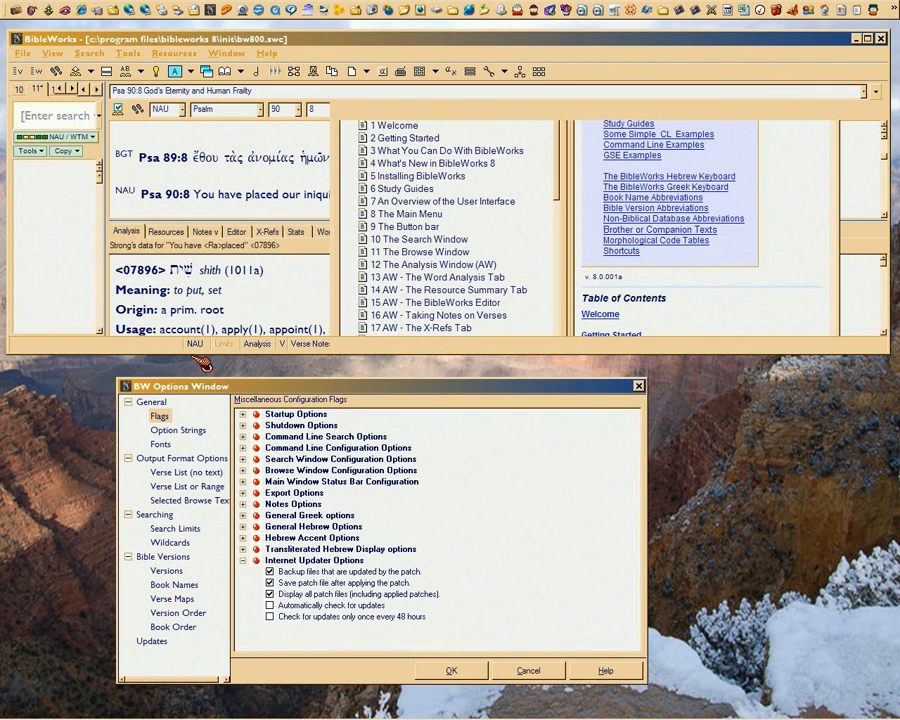